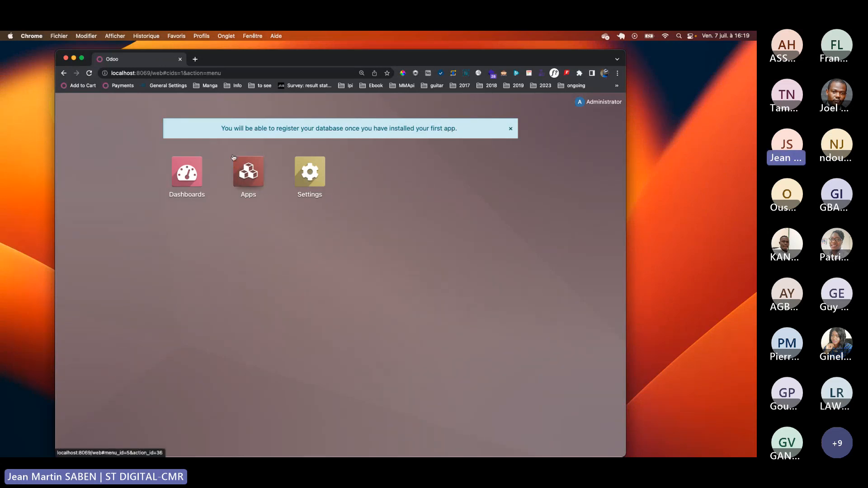
- Filter the available apps to the Accounting category and activate the Invoicing app
{"action": "left_click", "coordinate": [239, 179]}
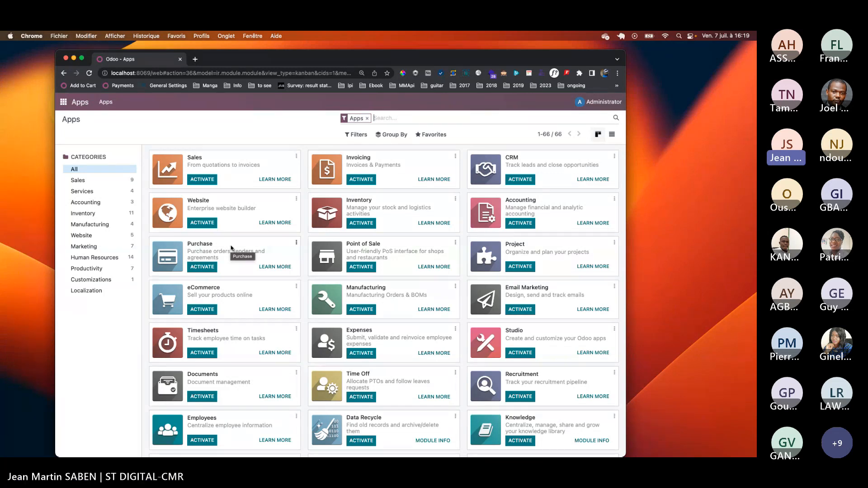
{"action": "left_click", "coordinate": [115, 202]}
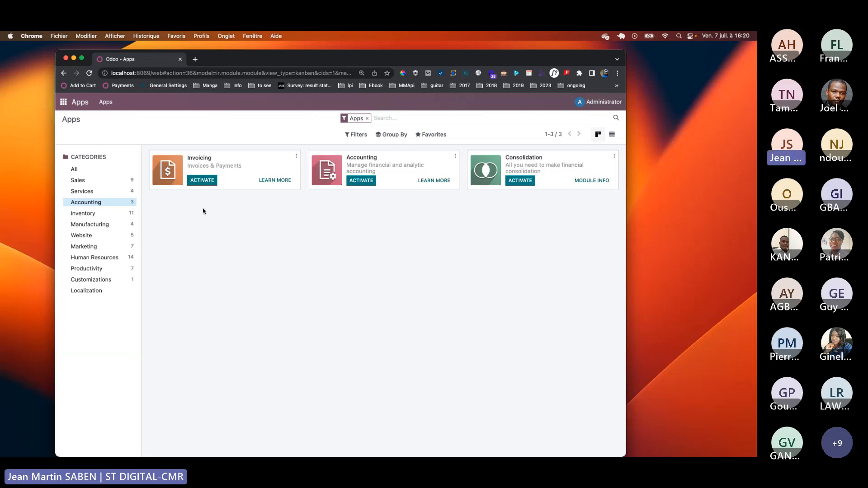
{"action": "left_click", "coordinate": [202, 180]}
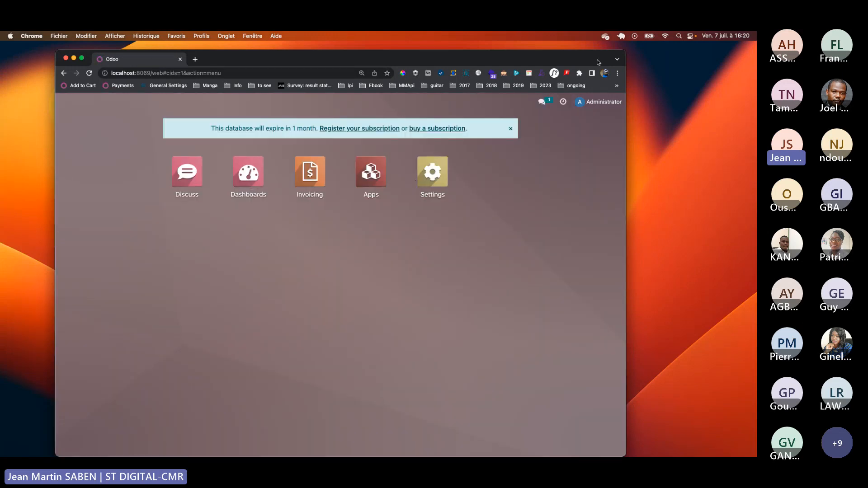
- Return to the app catalogue's Accounting category and activate the Accounting app
{"action": "left_click_drag", "start_coordinate": [597, 62], "coordinate": [597, 54]}
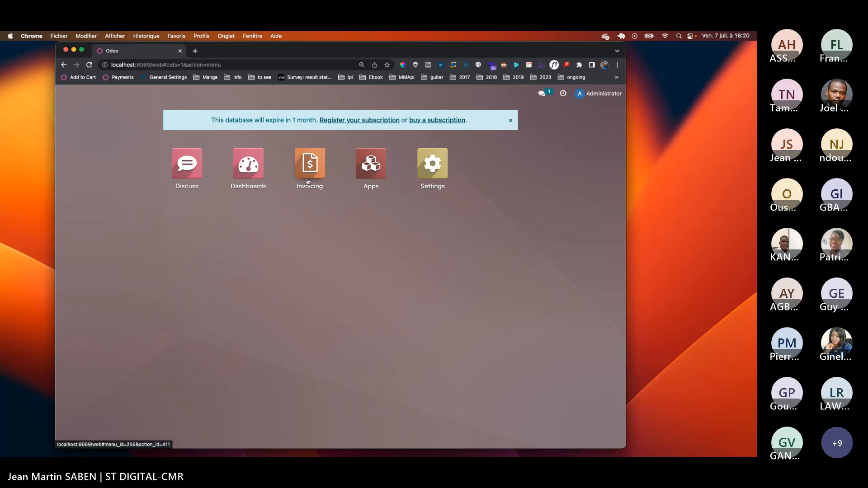
{"action": "left_click", "coordinate": [372, 167]}
{"action": "left_click", "coordinate": [82, 183]}
{"action": "left_click", "coordinate": [86, 194]}
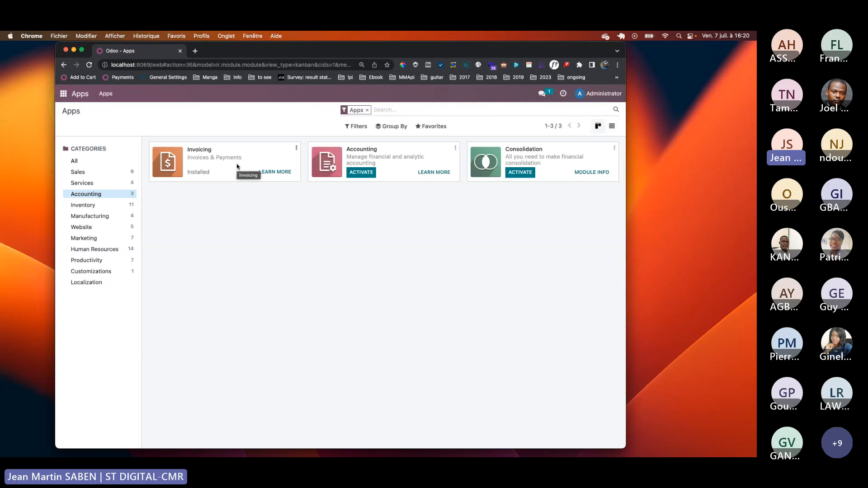
{"action": "left_click", "coordinate": [364, 177]}
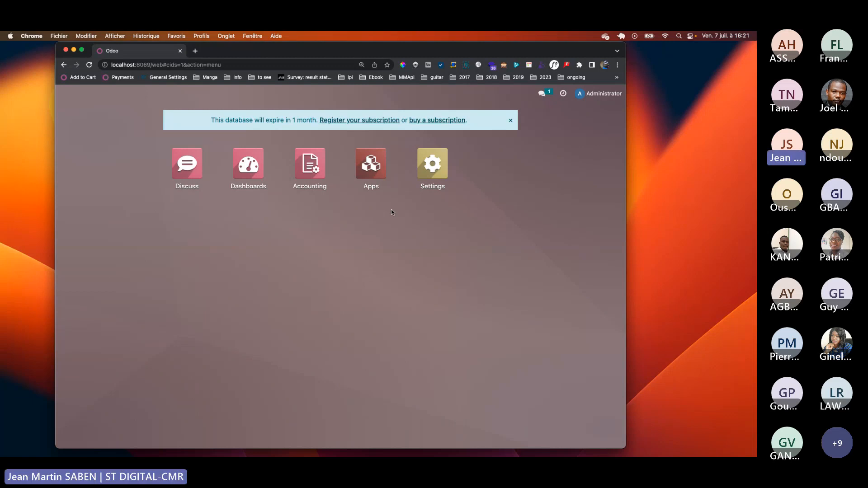
- Open the Accounting settings and go to the list of additional fiscal localization packages
{"action": "left_click", "coordinate": [314, 170]}
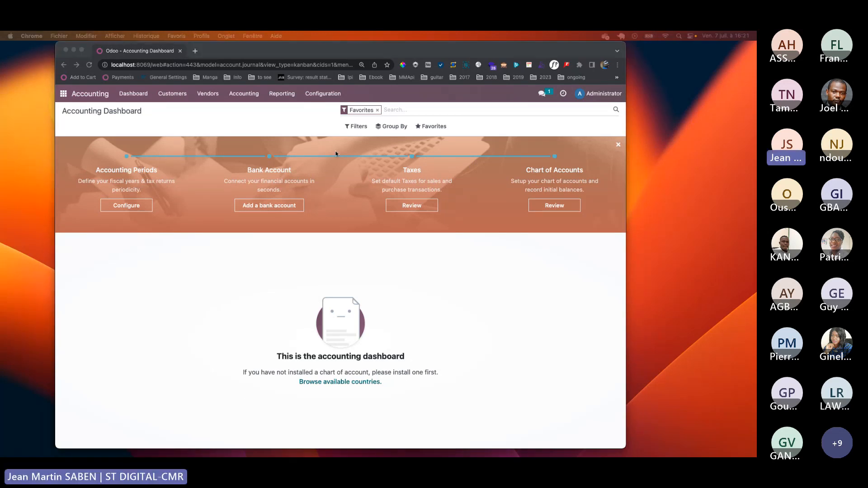
{"action": "left_click", "coordinate": [319, 96]}
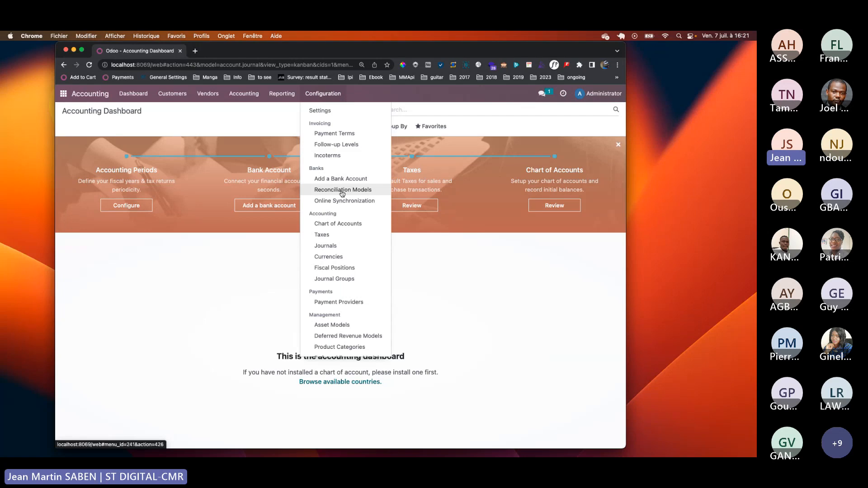
{"action": "left_click", "coordinate": [320, 111]}
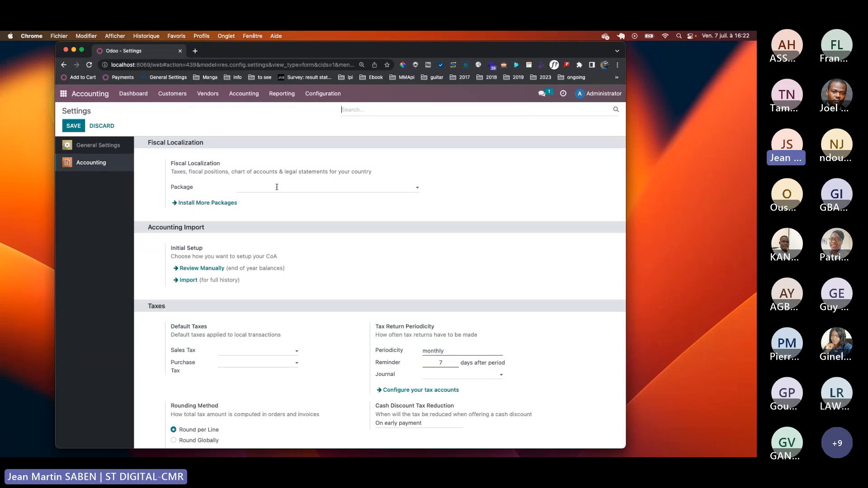
{"action": "left_click", "coordinate": [277, 187]}
{"action": "left_click", "coordinate": [199, 203]}
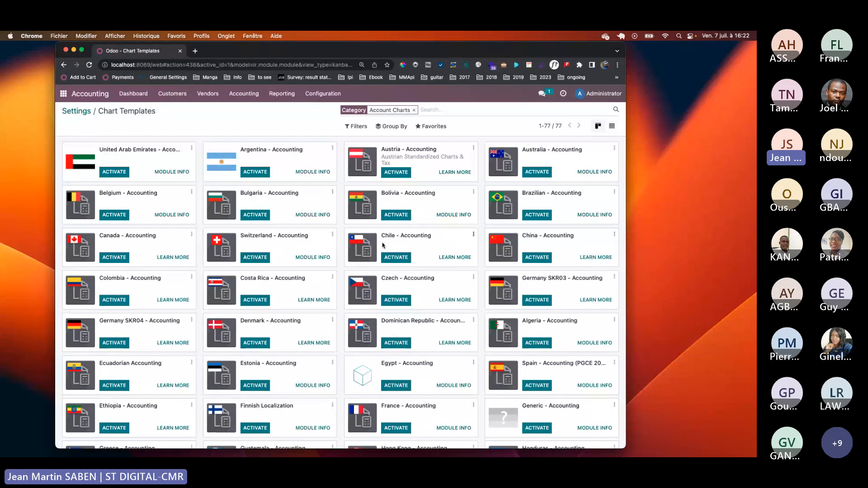
- Search the chart templates for "oha" and activate the OHADA - Accounting package
{"action": "left_click", "coordinate": [454, 110]}
{"action": "type", "text": "oha"}
{"action": "key", "text": "Return"}
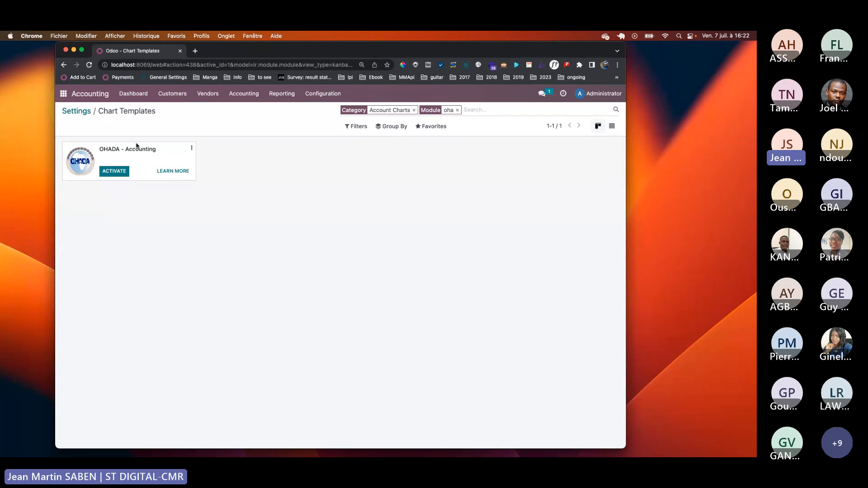
{"action": "left_click", "coordinate": [116, 172]}
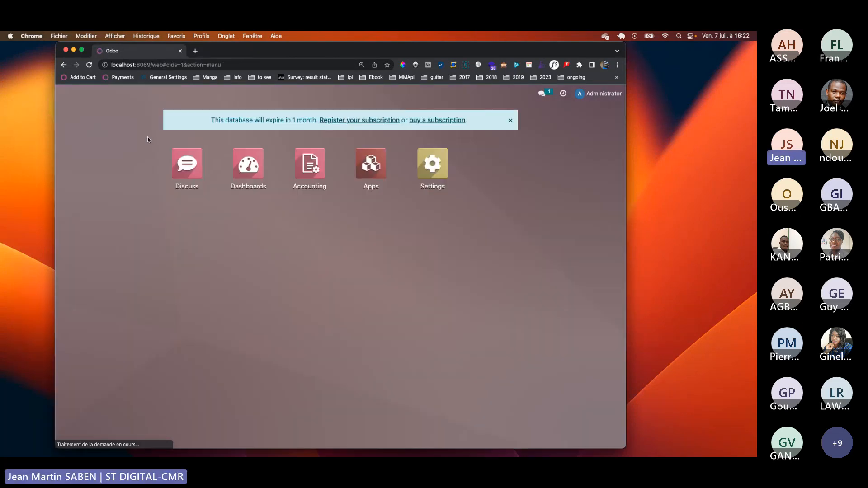
- Open the Accounting app and display its configured journals
{"action": "left_click", "coordinate": [310, 163]}
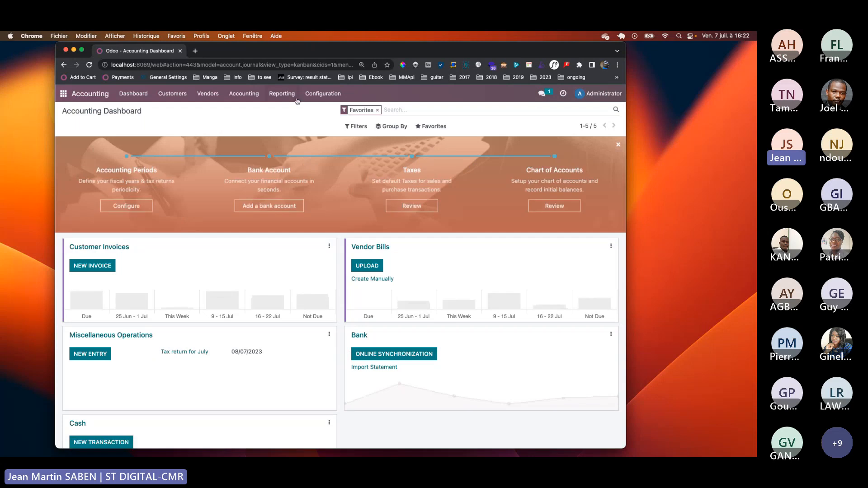
{"action": "left_click", "coordinate": [323, 93]}
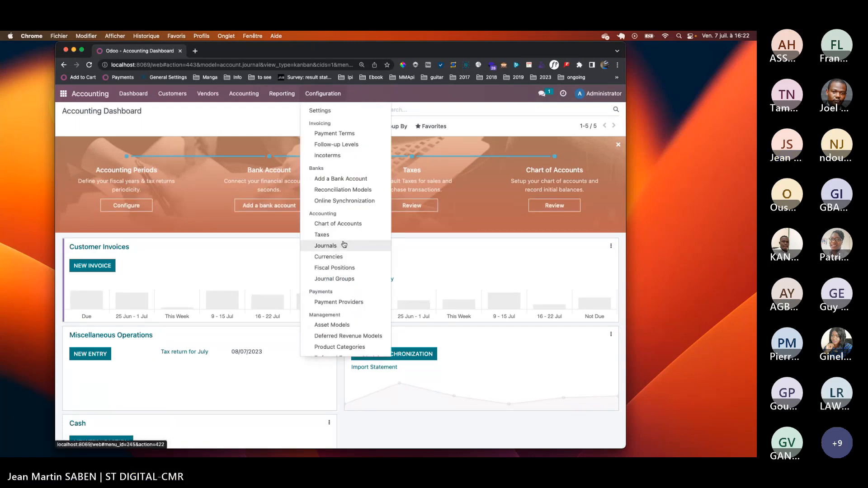
{"action": "left_click", "coordinate": [343, 246]}
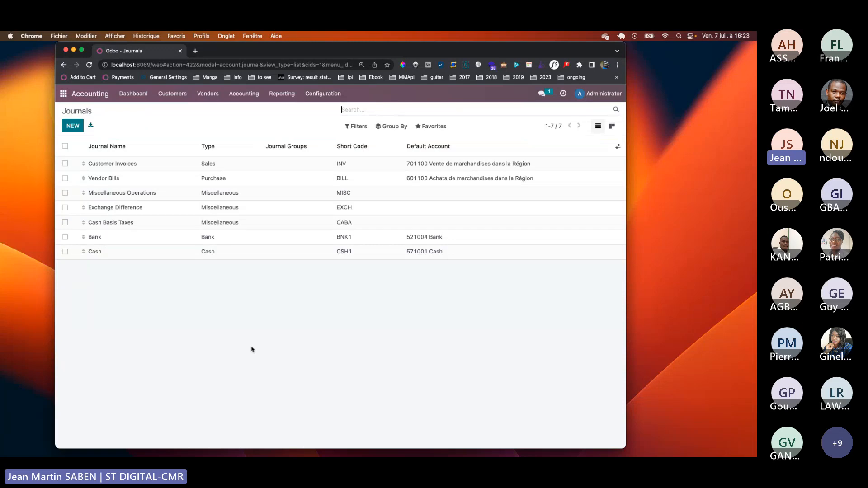
- Display the chart of accounts and open its accounting import guide
{"action": "left_click", "coordinate": [322, 95]}
{"action": "left_click", "coordinate": [333, 222]}
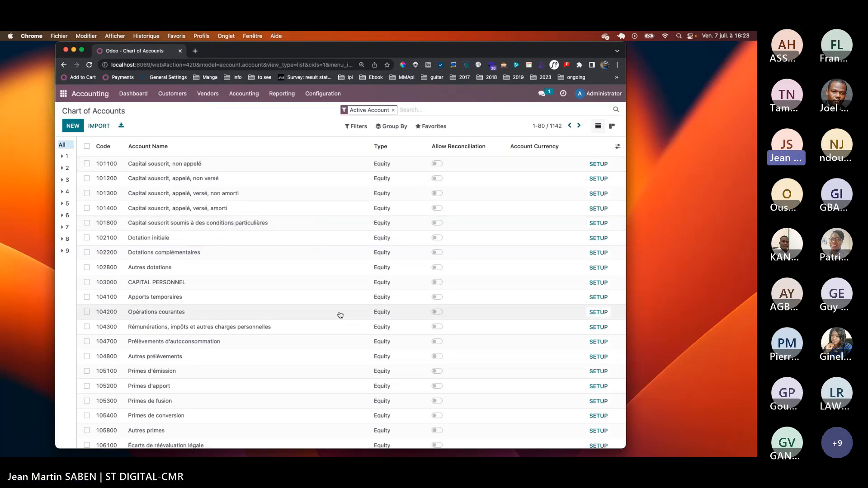
{"action": "left_click", "coordinate": [99, 126]}
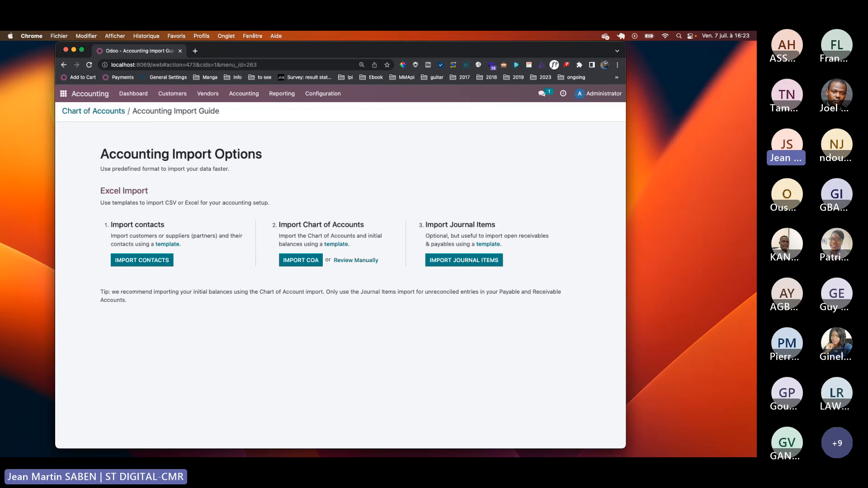
- Switch to Excel and examine the entry columns on the CAISSE and CAIS.T sheets of the TEST IMPORT ECRITURE workbook
{"action": "key", "text": "super+Tab"}
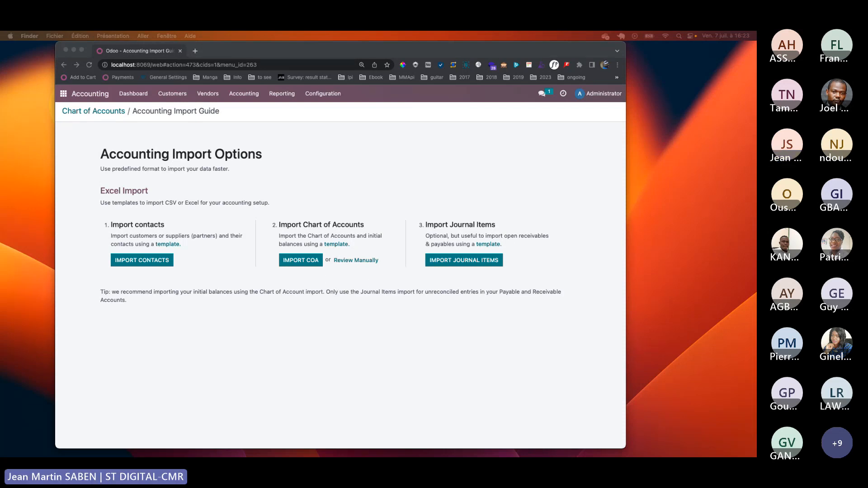
{"action": "left_click_drag", "start_coordinate": [434, 456], "coordinate": [468, 113]}
{"action": "left_click", "coordinate": [212, 248]}
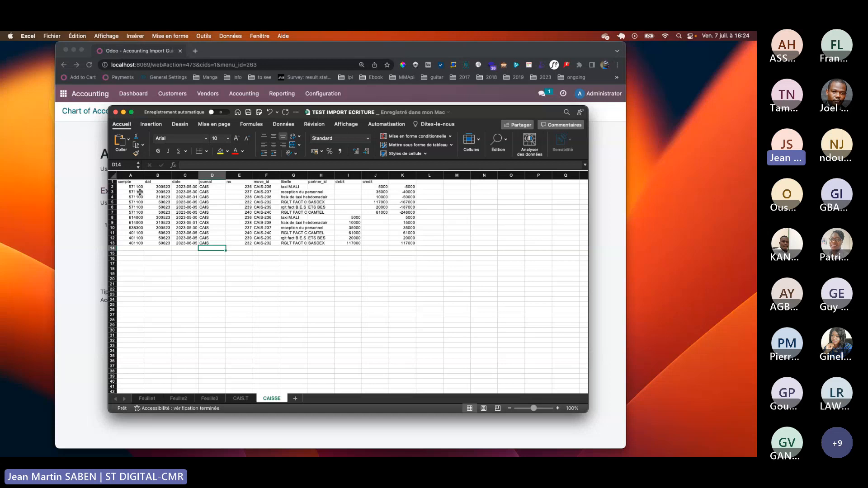
{"action": "left_click", "coordinate": [242, 399]}
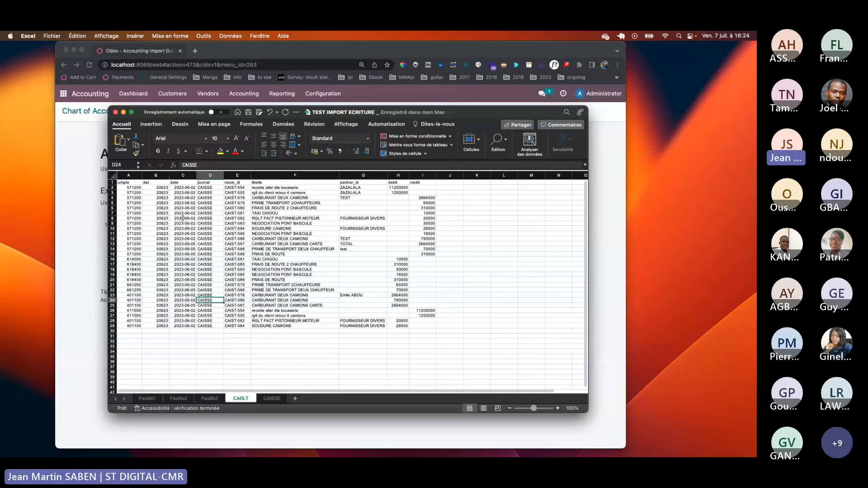
{"action": "scroll", "coordinate": [164, 212], "scroll_direction": "down", "scroll_amount": 1}
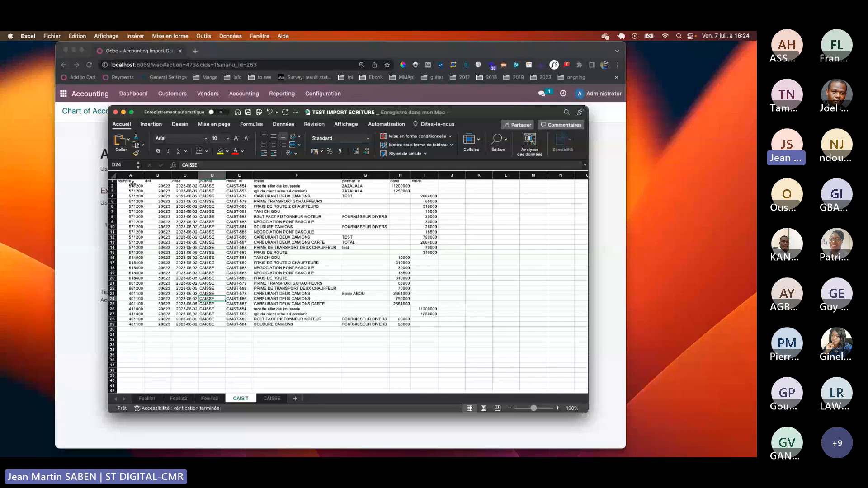
{"action": "scroll", "coordinate": [159, 183], "scroll_direction": "up", "scroll_amount": 1}
{"action": "left_click", "coordinate": [185, 182]}
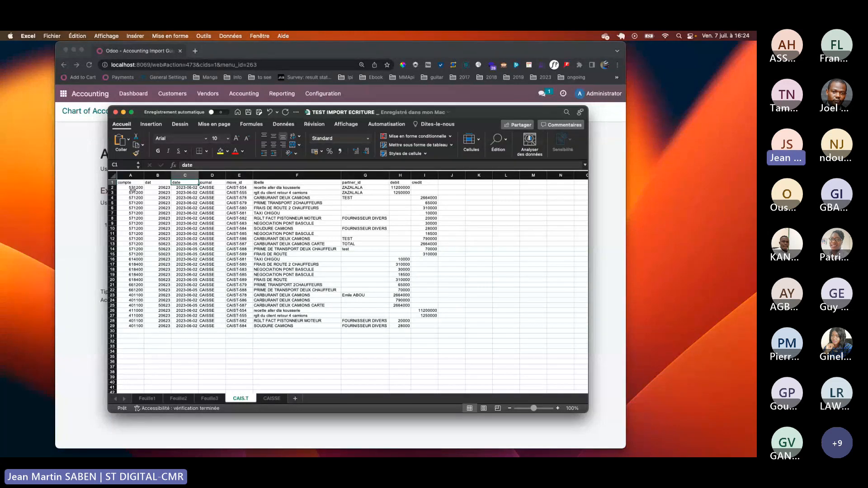
- Return to Odoo in Chrome, open the Chart of Accounts import and view the files available for upload without choosing one
{"action": "left_click", "coordinate": [87, 211]}
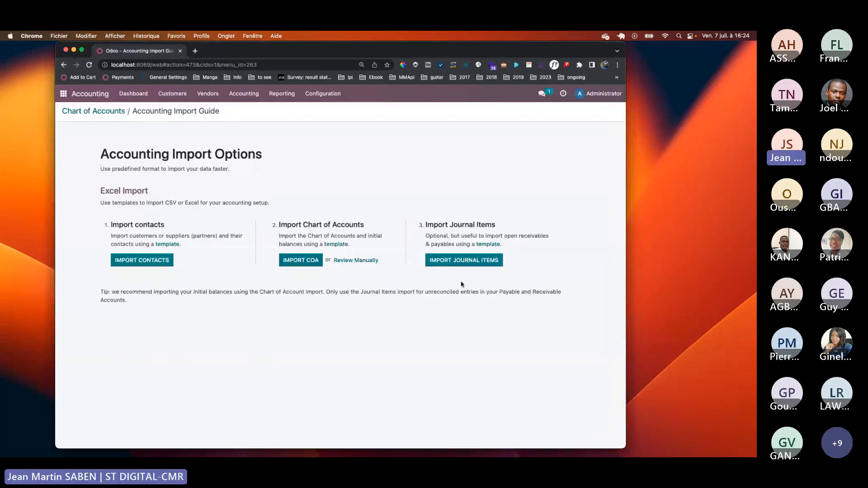
{"action": "left_click", "coordinate": [308, 264]}
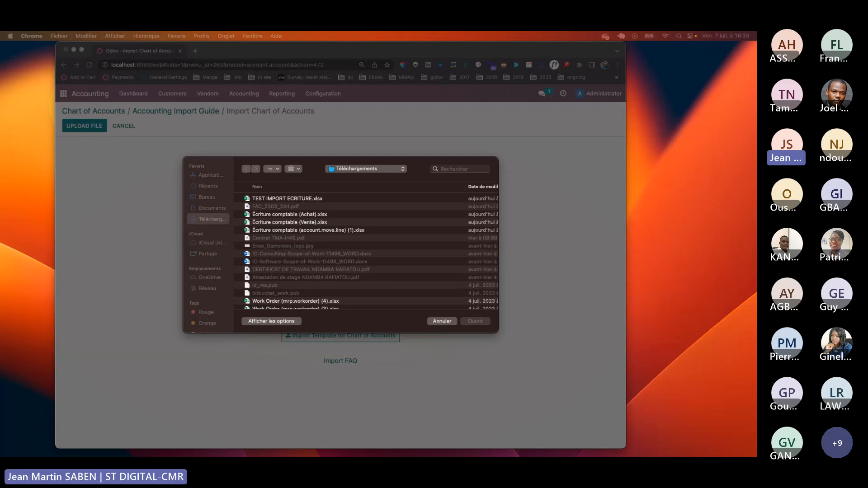
{"action": "left_click", "coordinate": [442, 323]}
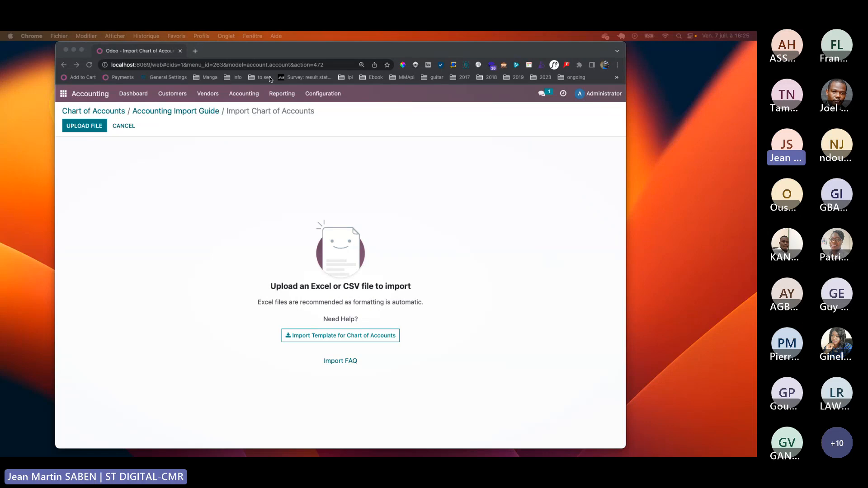
- Open localhost:8069/web in a new browser tab and log in as admin with the account password
{"action": "left_click", "coordinate": [195, 50]}
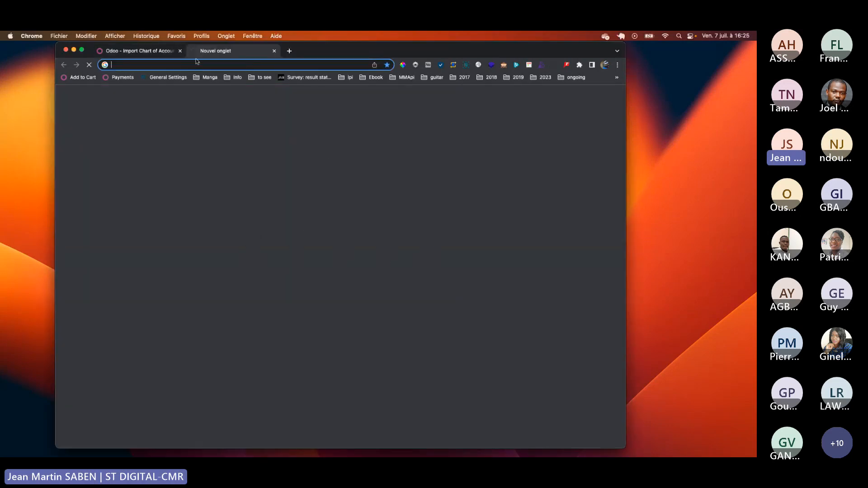
{"action": "type", "text": "localhost:8069/web"}
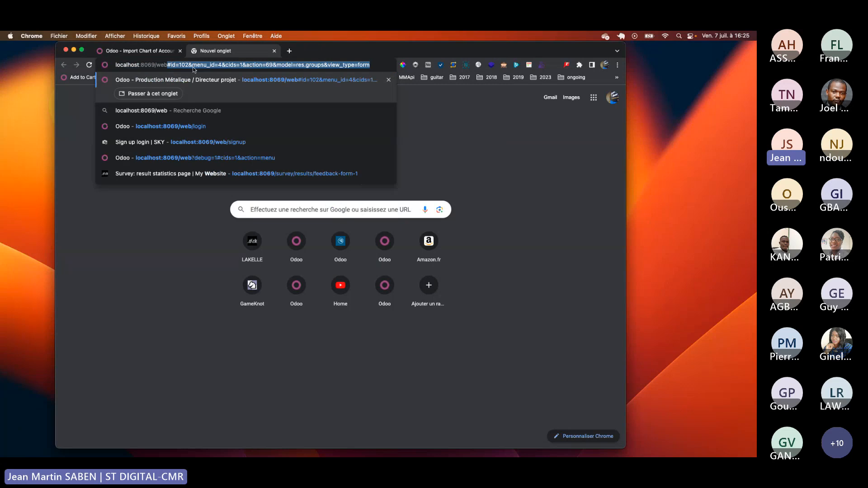
{"action": "key", "text": "Return"}
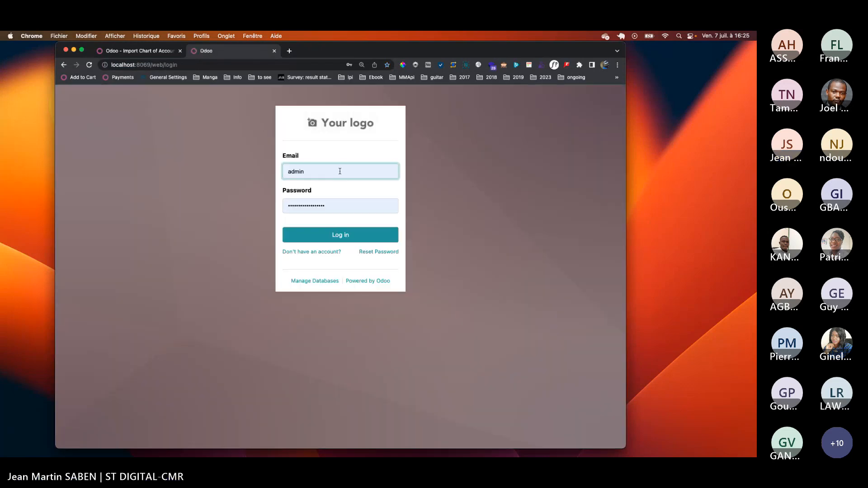
{"action": "double_click", "coordinate": [343, 203]}
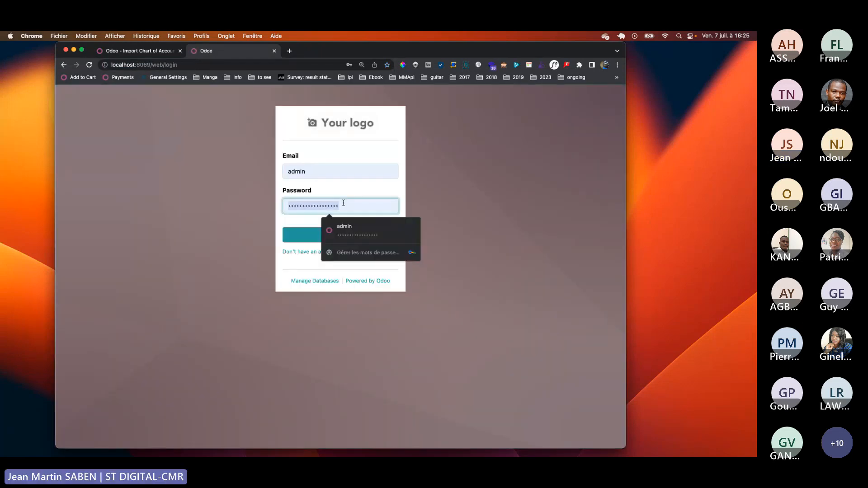
{"action": "type", "text": "•••••"}
{"action": "key", "text": "Return"}
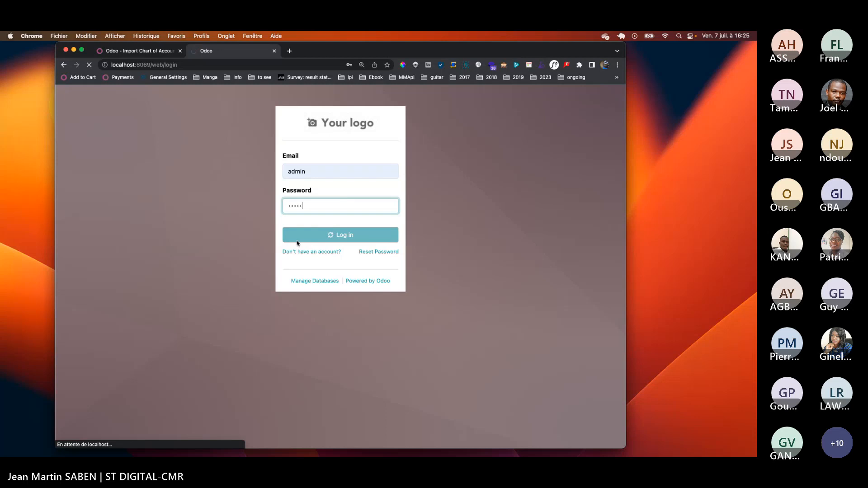
- Open the Comptabilité app, dismissing the browser's password warning, and display its list of journals
{"action": "left_click", "coordinate": [284, 178]}
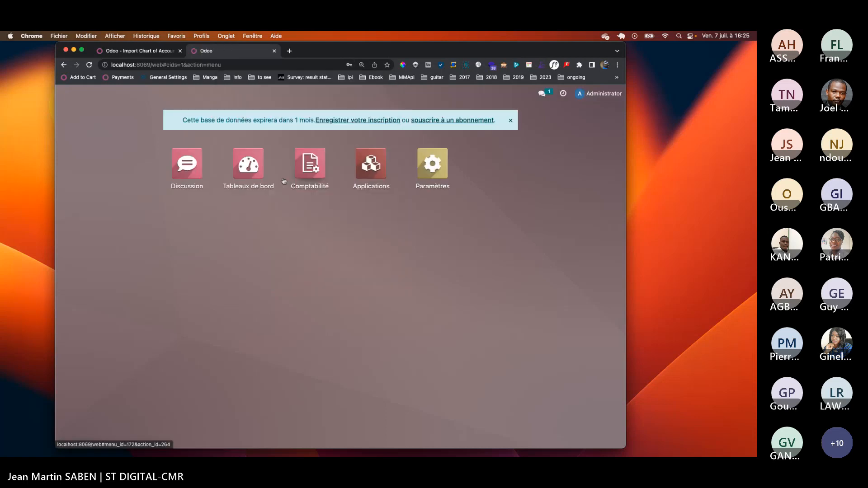
{"action": "left_click", "coordinate": [321, 175]}
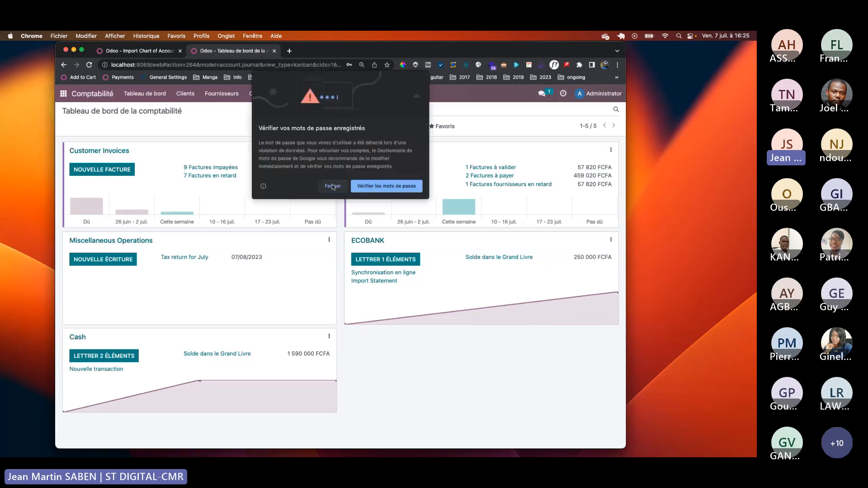
{"action": "left_click", "coordinate": [331, 184]}
{"action": "left_click", "coordinate": [387, 79]}
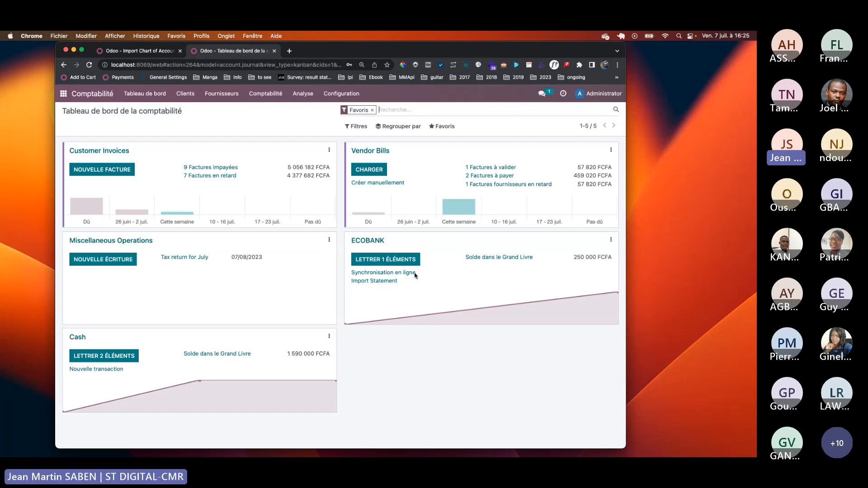
{"action": "left_click", "coordinate": [341, 93]}
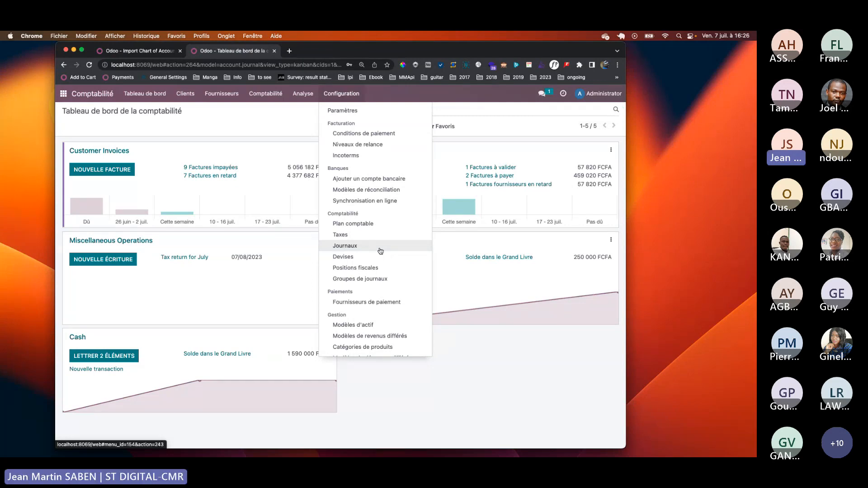
{"action": "left_click", "coordinate": [346, 246]}
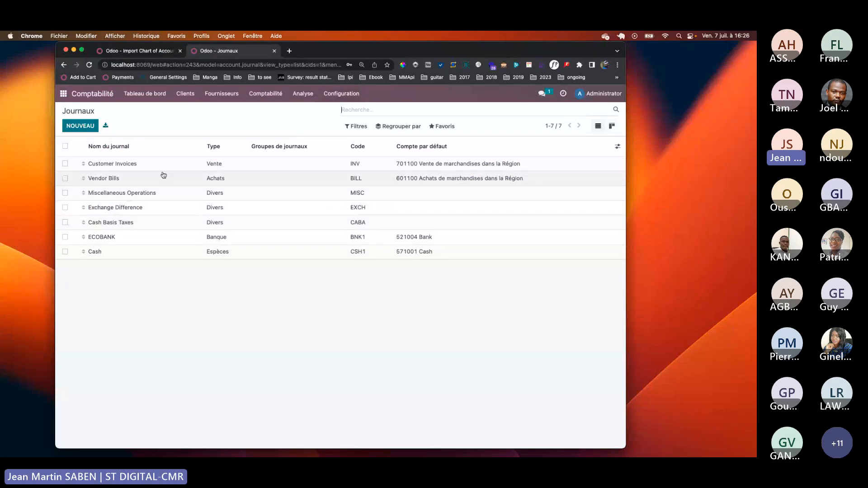
- View the ECOBANK journal's details, return to the journals list, and examine the accounting settings for taxes and the main currency
{"action": "left_click", "coordinate": [132, 241]}
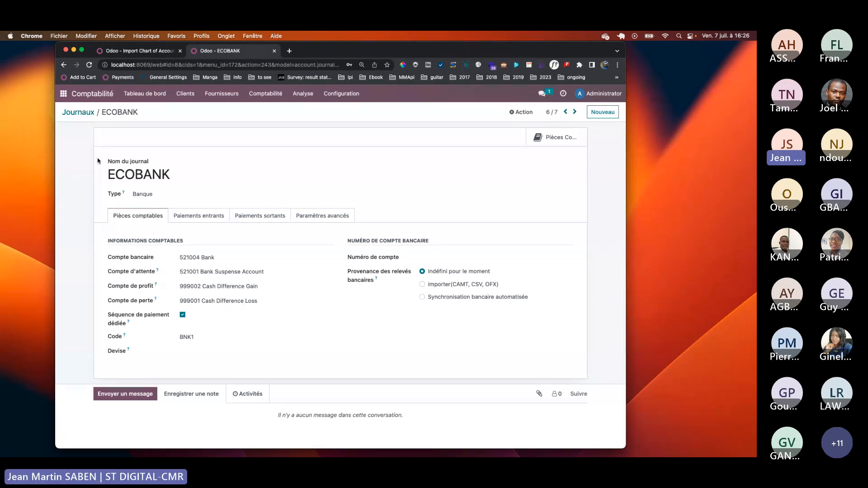
{"action": "left_click", "coordinate": [84, 114]}
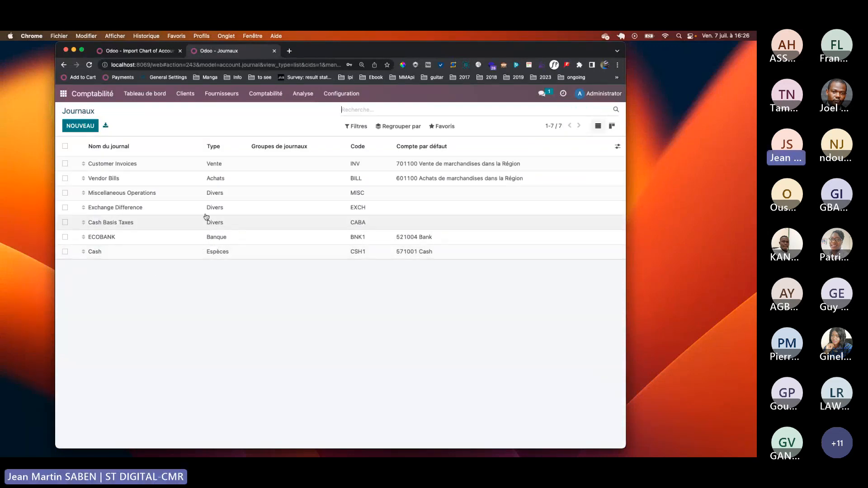
{"action": "left_click", "coordinate": [338, 97]}
{"action": "left_click", "coordinate": [340, 111]}
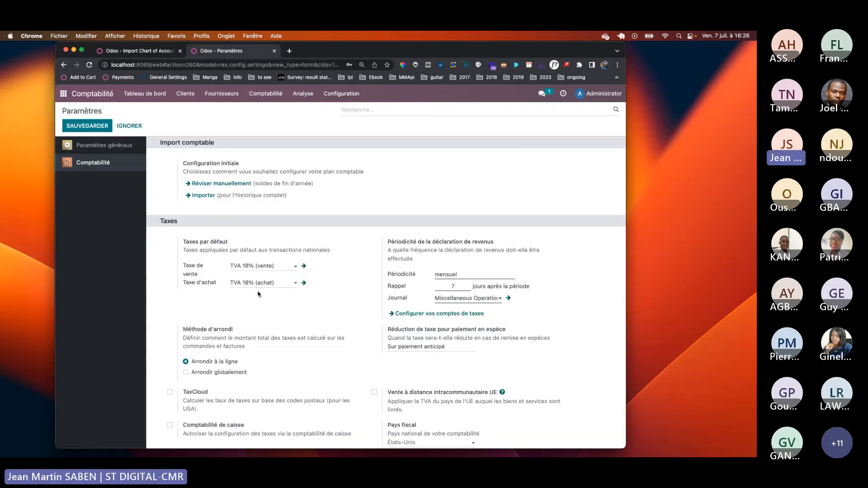
{"action": "scroll", "coordinate": [247, 314], "scroll_direction": "down", "scroll_amount": 4}
{"action": "scroll", "coordinate": [248, 314], "scroll_direction": "down", "scroll_amount": 1}
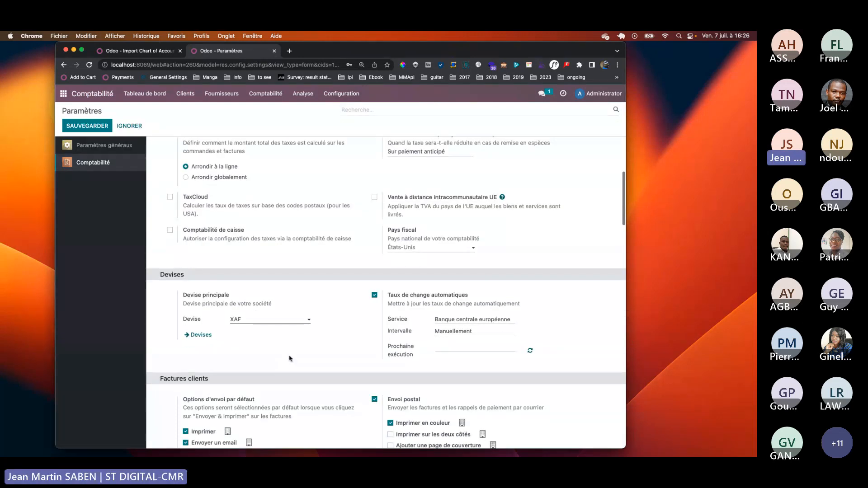
{"action": "left_click", "coordinate": [254, 319]}
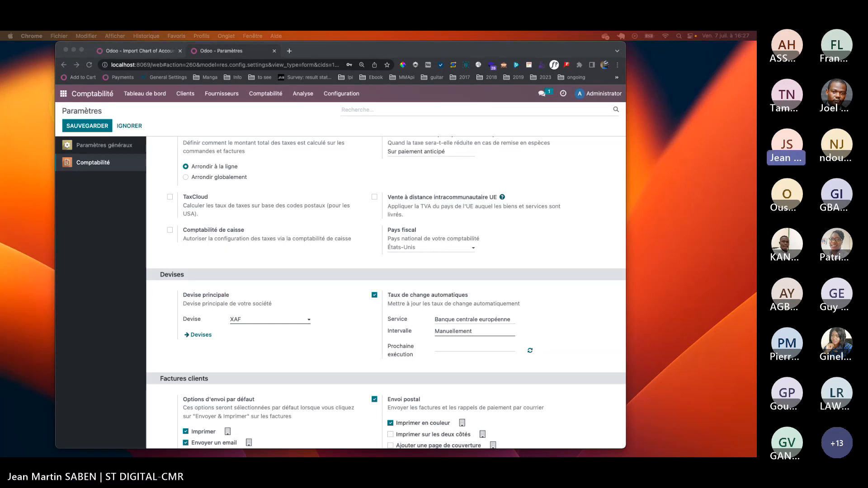
- Return to the accounting dashboard through the app launcher and review the functions offered for customers, vendors and accounting
{"action": "left_click", "coordinate": [63, 93]}
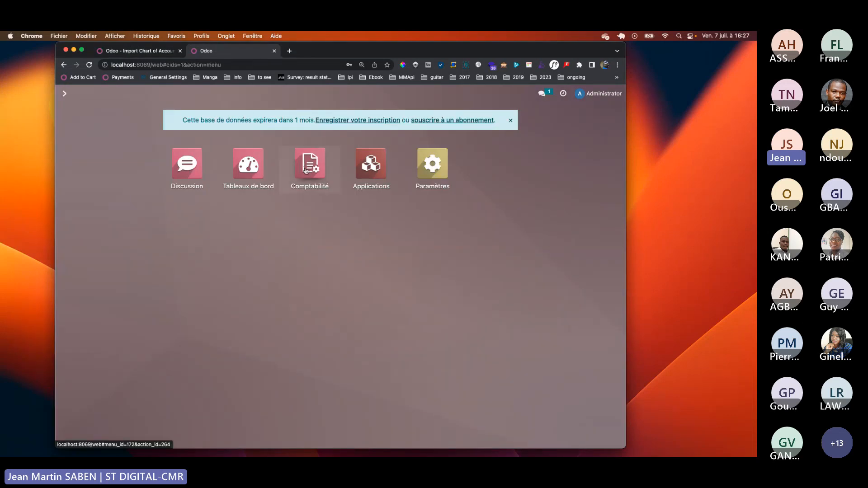
{"action": "left_click", "coordinate": [306, 171]}
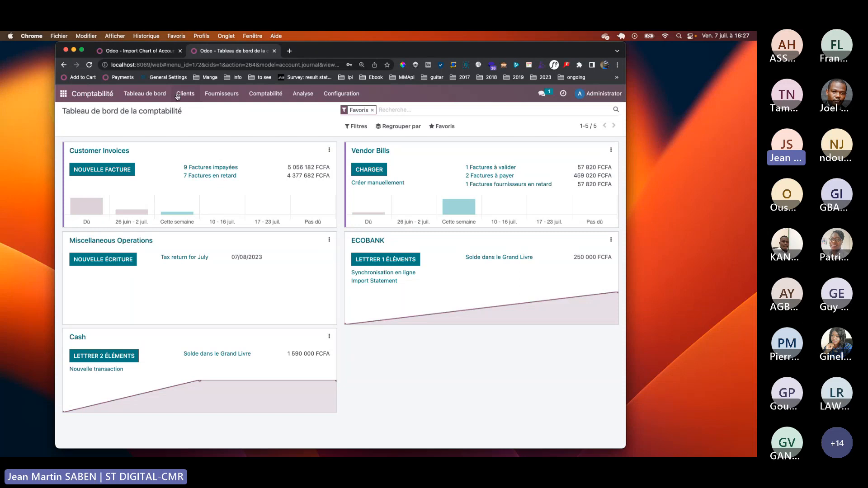
{"action": "left_click", "coordinate": [185, 98]}
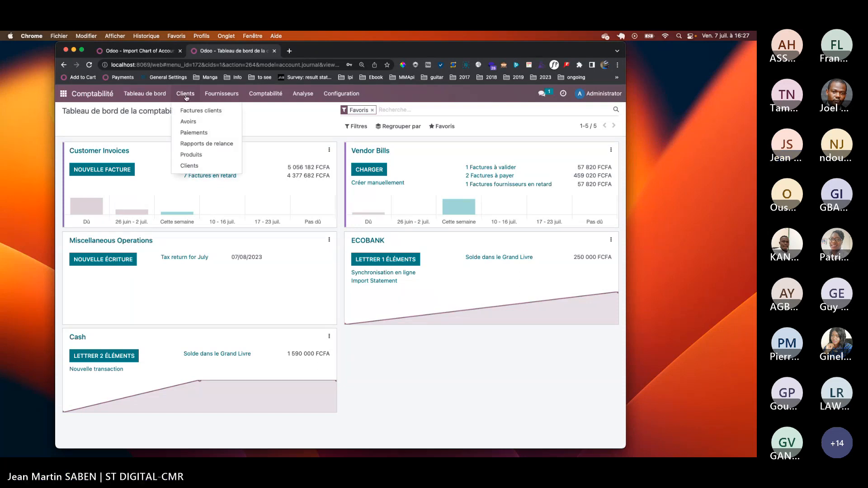
{"action": "mouse_move", "coordinate": [215, 94]}
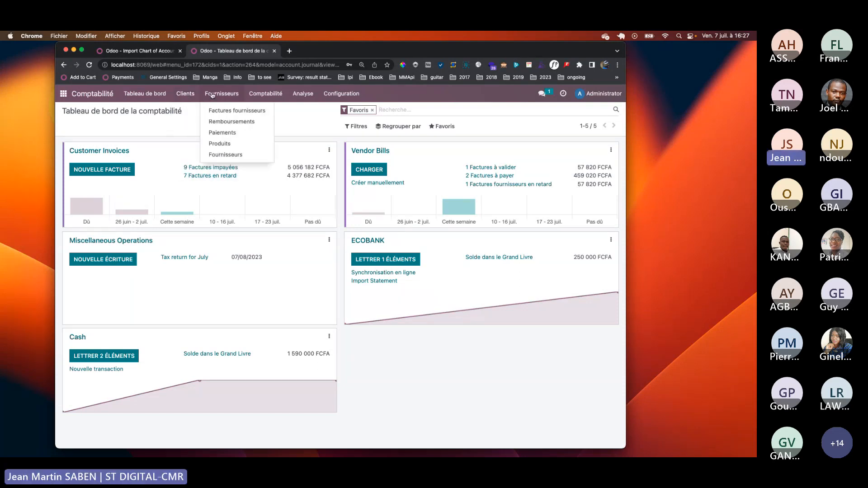
{"action": "mouse_move", "coordinate": [266, 94]}
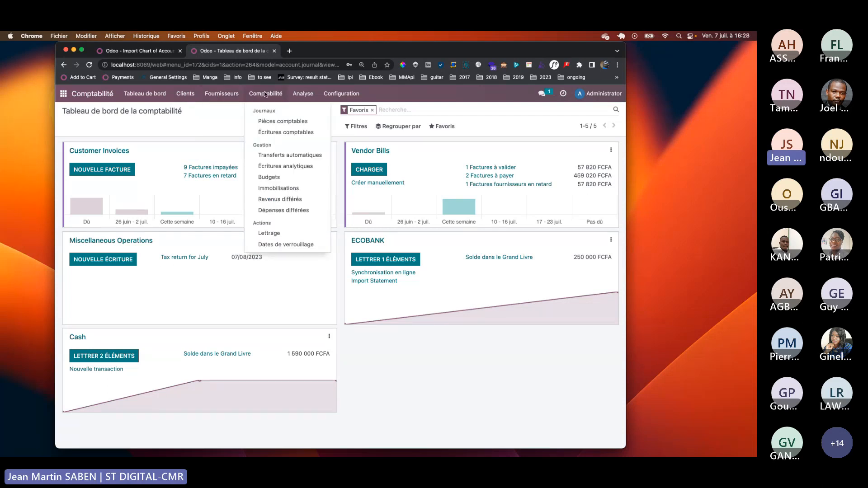
{"action": "left_click", "coordinate": [396, 385]}
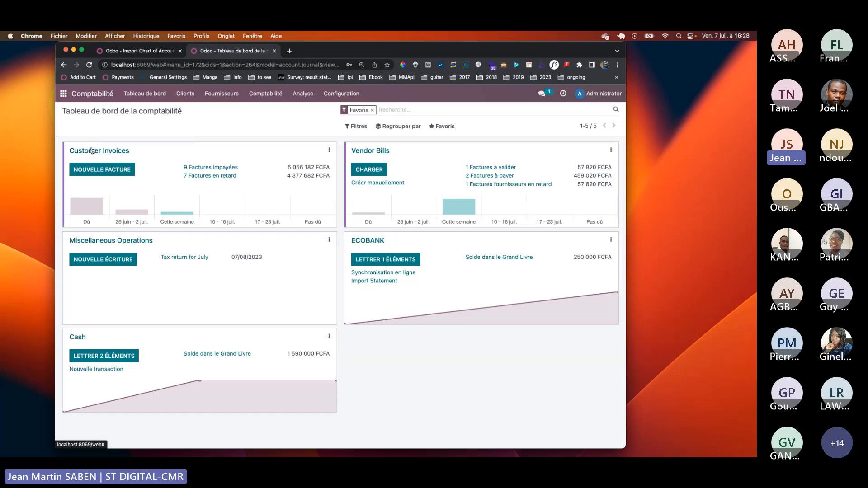
- Display the journals list, rename the Customer Invoices journal as "Facture client", save it and return to the list
{"action": "left_click", "coordinate": [346, 99]}
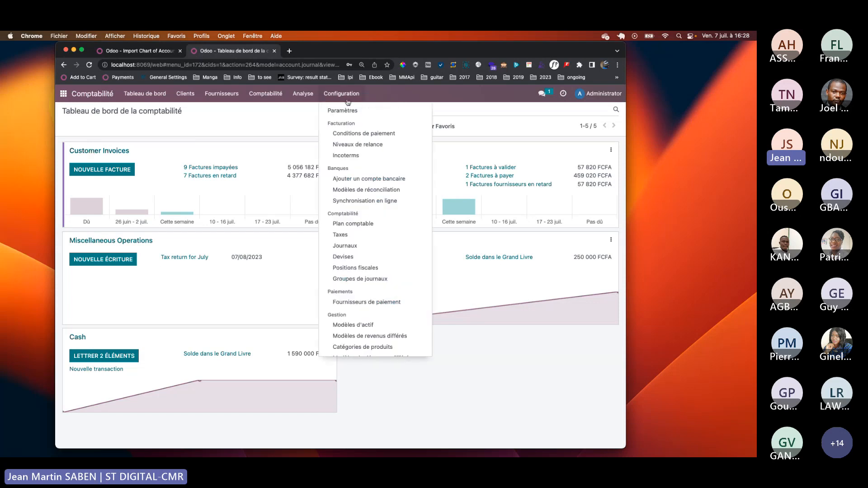
{"action": "left_click", "coordinate": [346, 246]}
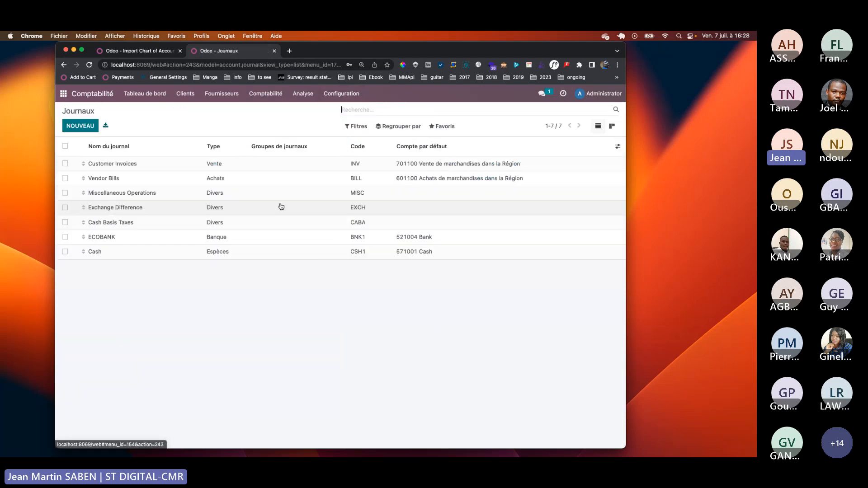
{"action": "left_click", "coordinate": [134, 163]}
{"action": "type", "text": "F"}
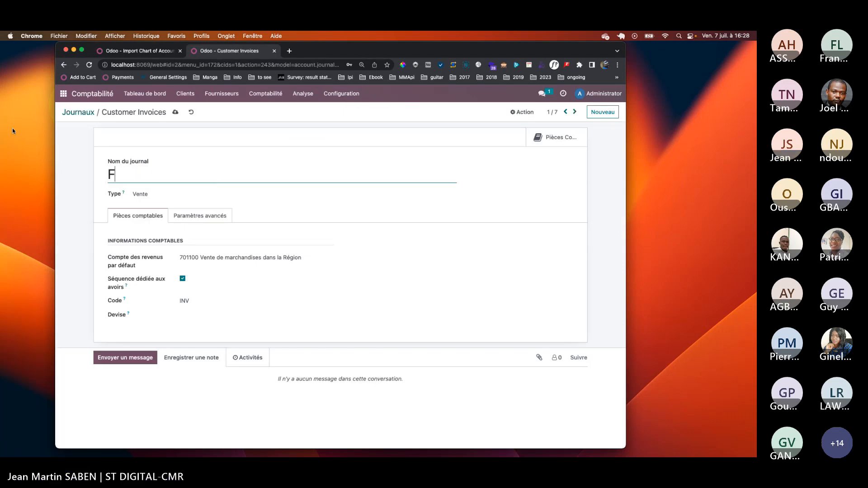
{"action": "type", "text": "acture client"}
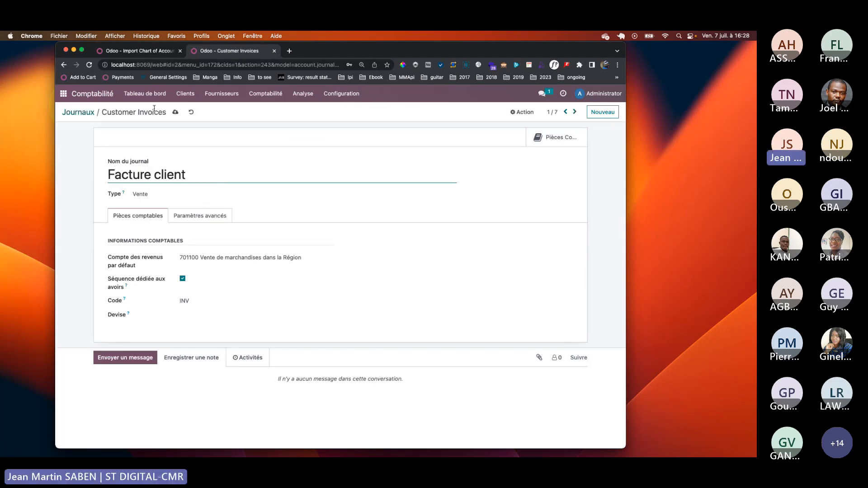
{"action": "left_click", "coordinate": [176, 115]}
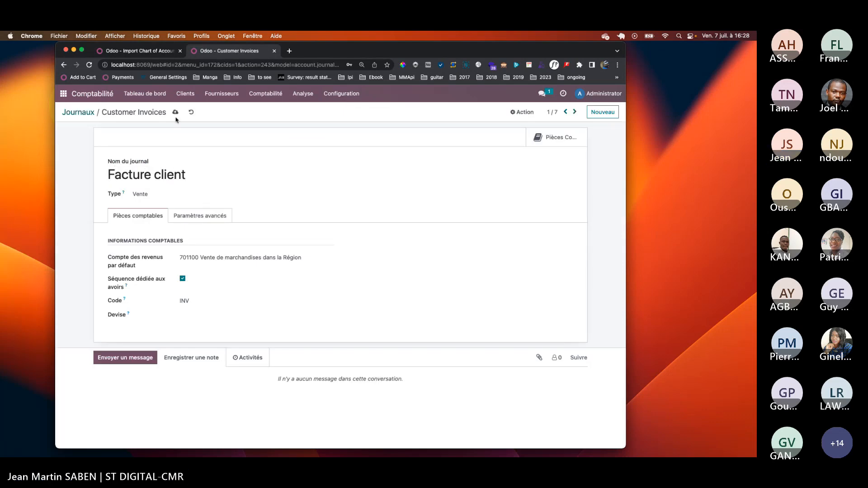
{"action": "left_click", "coordinate": [78, 112]}
- Rename the Vendor Bills journal as "Factures fournisseur", save it and return to the journals list
{"action": "left_click", "coordinate": [115, 232]}
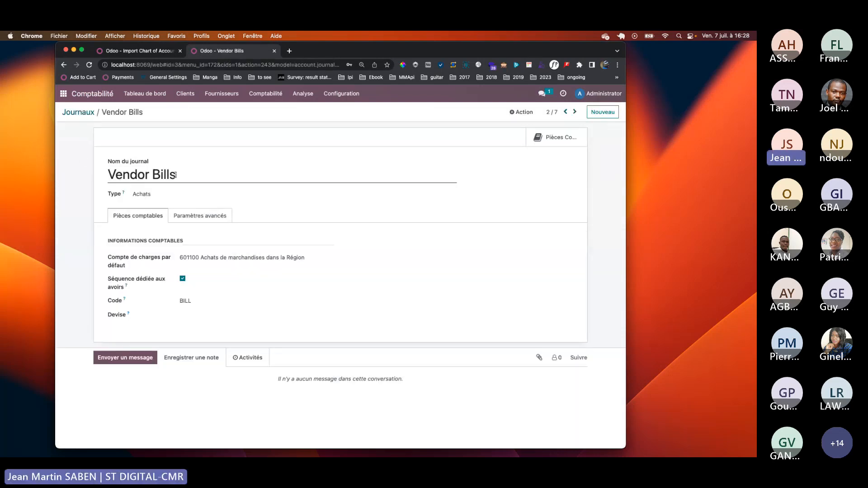
{"action": "left_click_drag", "start_coordinate": [176, 175], "coordinate": [78, 161]}
{"action": "type", "text": "Facture"}
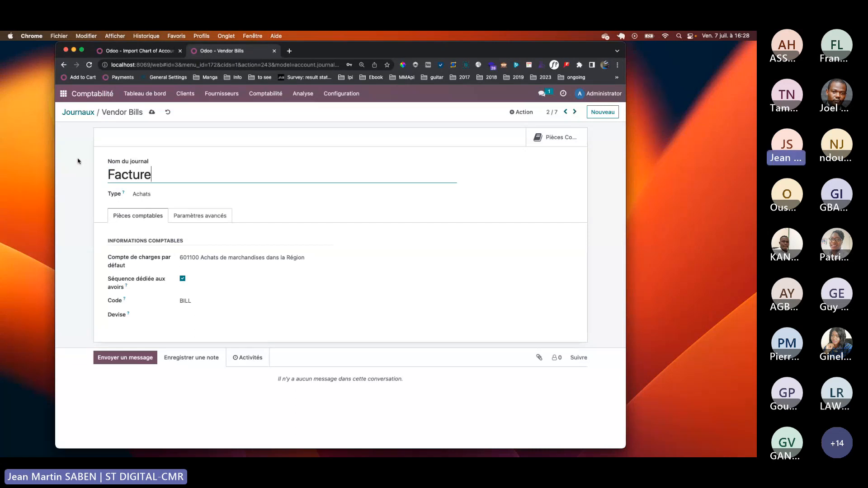
{"action": "type", "text": "s fournisseur"}
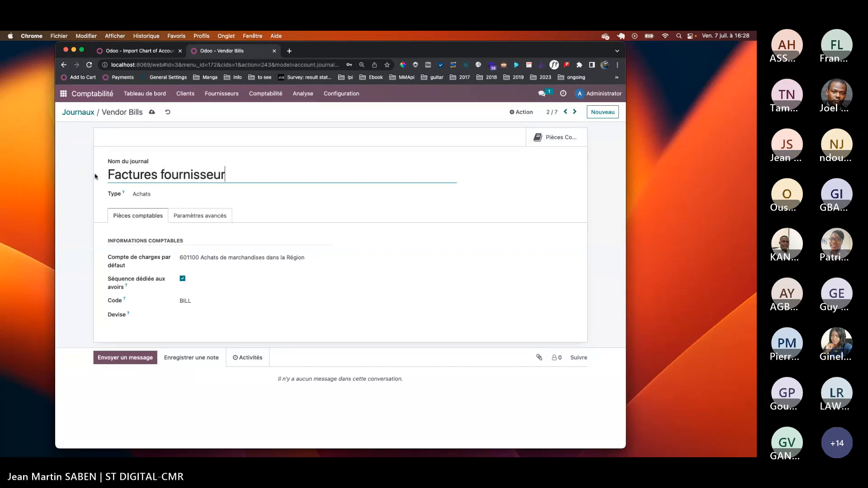
{"action": "left_click", "coordinate": [152, 112]}
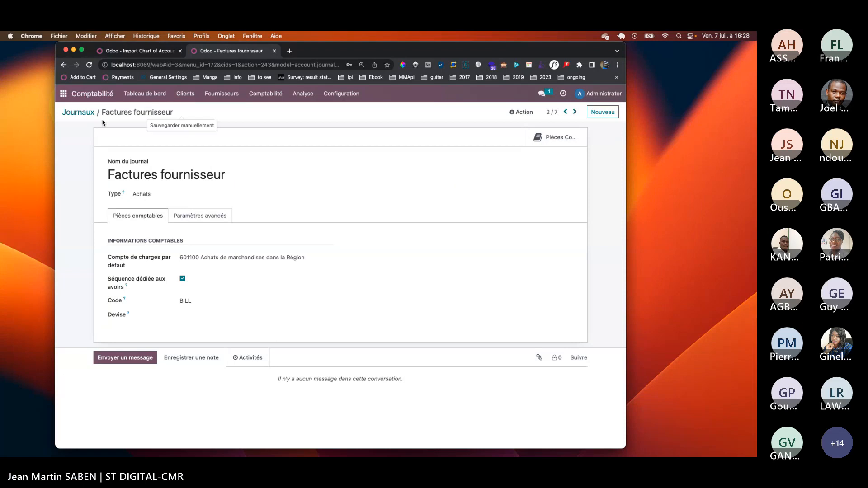
{"action": "left_click", "coordinate": [84, 113]}
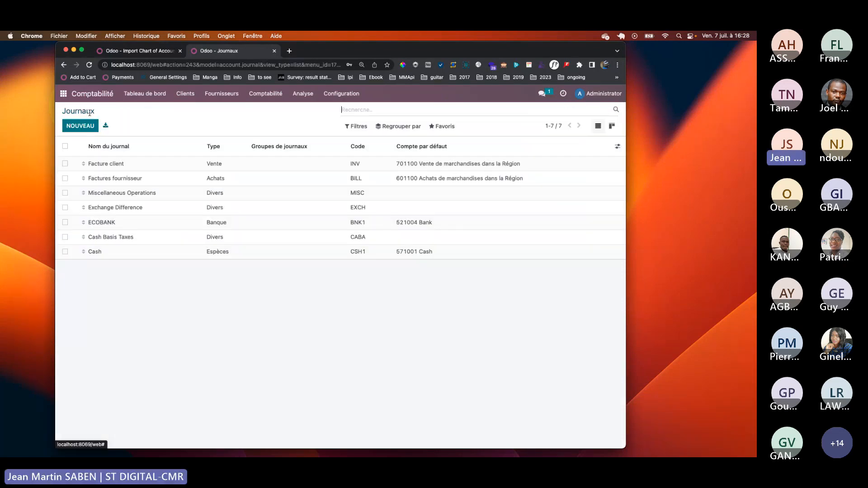
- Rename the Miscellaneous Operations journal as "OD", save it and display the accounting dashboard
{"action": "left_click", "coordinate": [130, 197]}
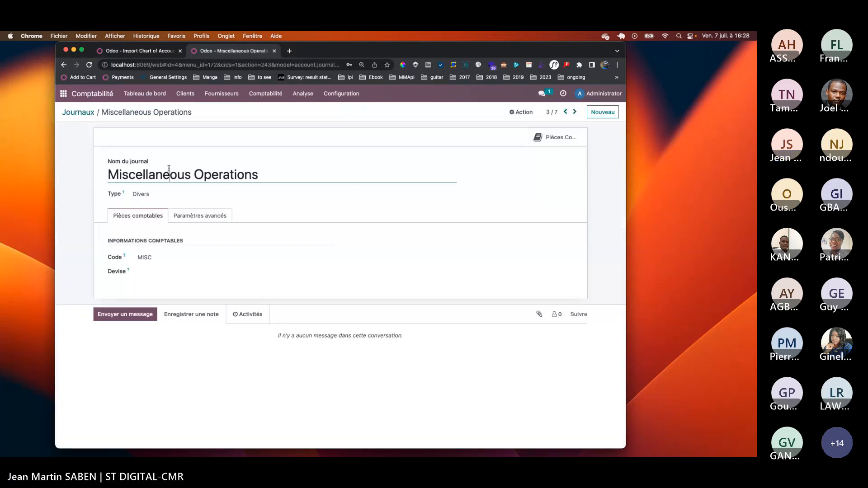
{"action": "triple_click", "coordinate": [169, 170]}
{"action": "type", "text": "OD"}
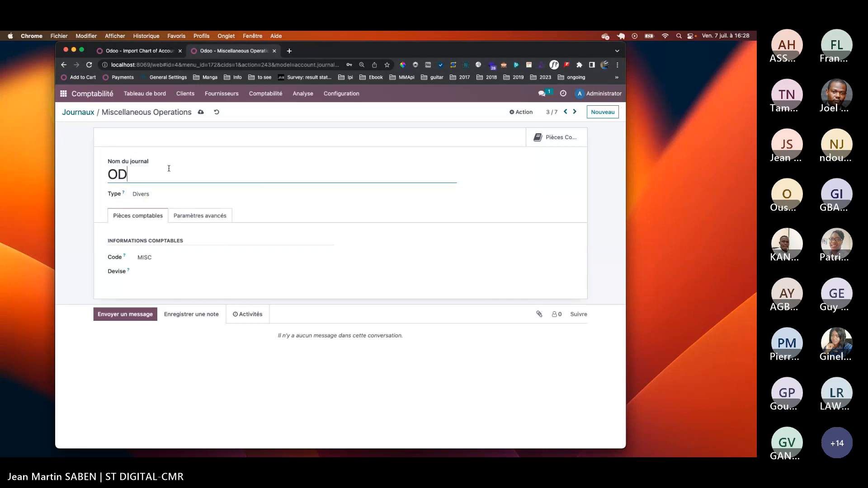
{"action": "left_click", "coordinate": [202, 112]}
{"action": "left_click", "coordinate": [151, 94]}
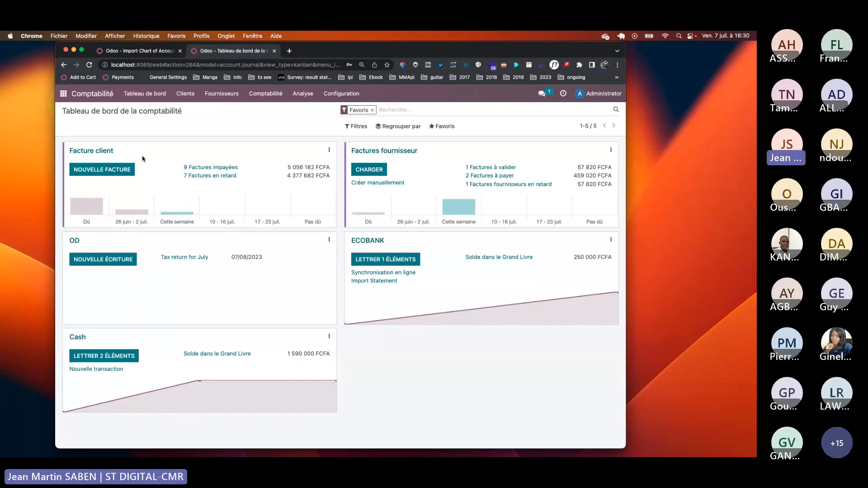
- Create a new customer invoice for the client ZAZALALA with the invoice date 07/07/2023
{"action": "mouse_move", "coordinate": [156, 211]}
{"action": "left_click", "coordinate": [100, 173]}
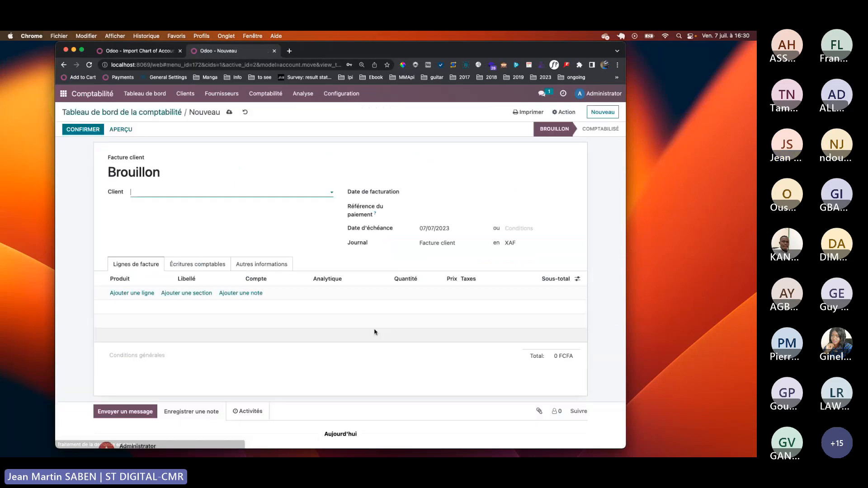
{"action": "left_click", "coordinate": [228, 195]}
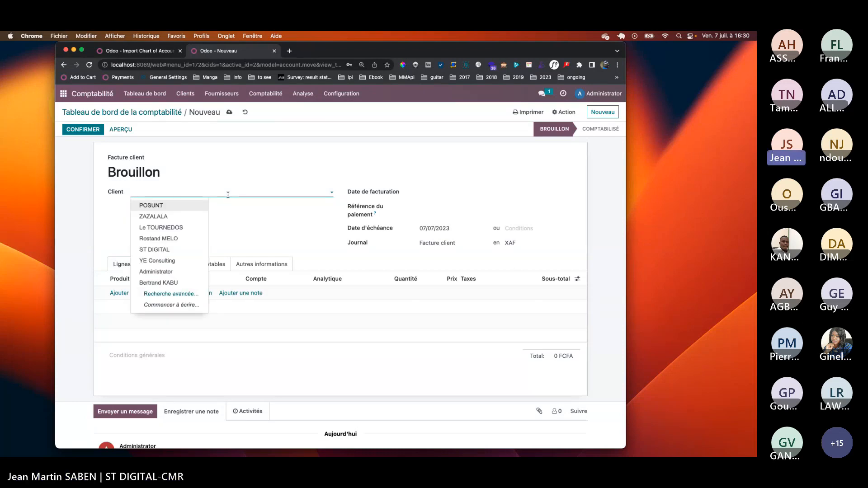
{"action": "left_click", "coordinate": [183, 217]}
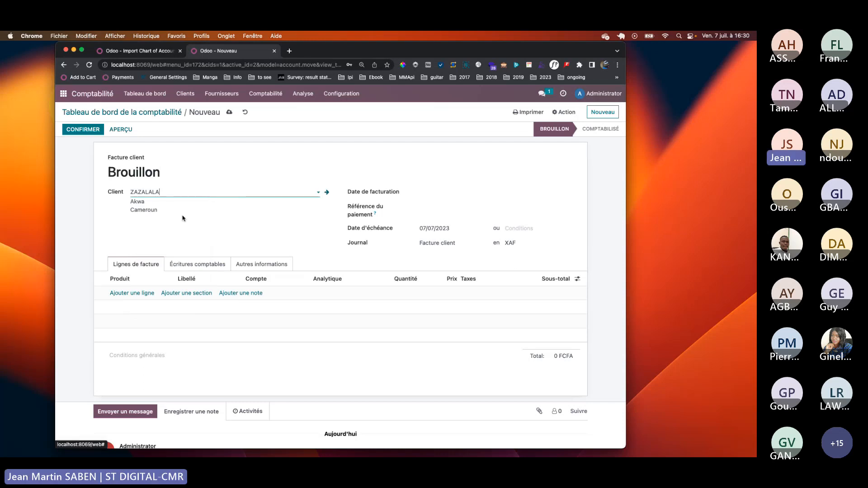
{"action": "left_click", "coordinate": [421, 193]}
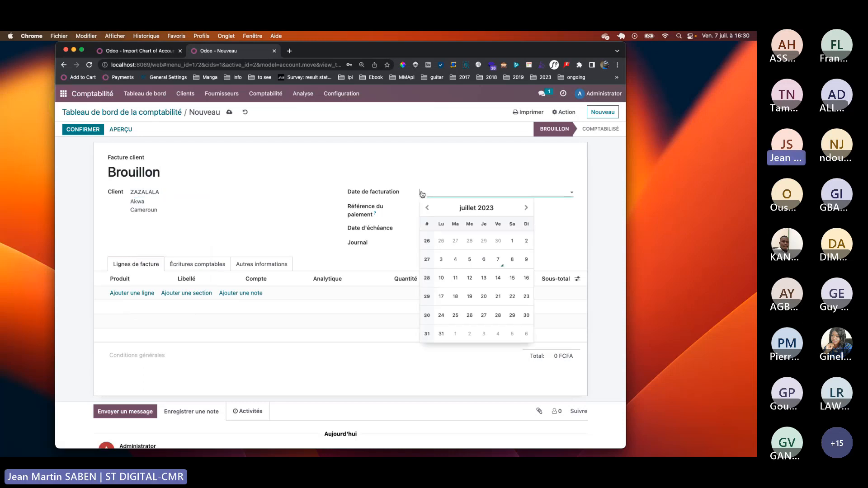
{"action": "left_click", "coordinate": [497, 260]}
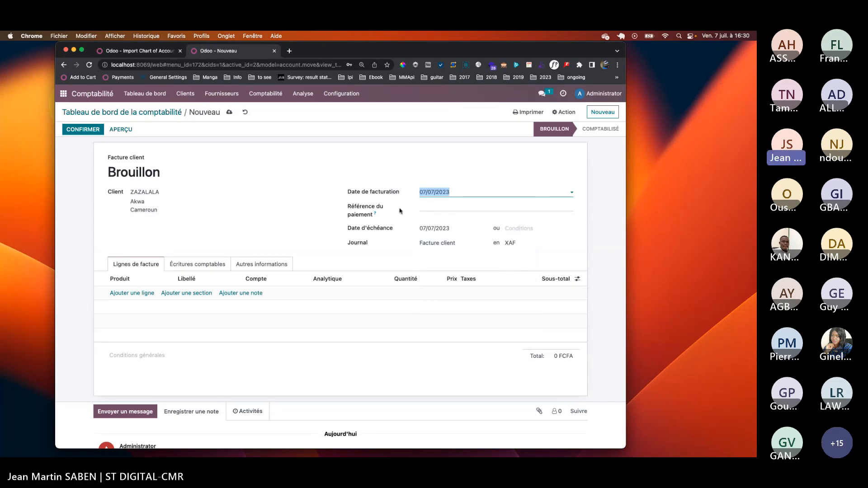
- Add an invoice line for the product Formation, keeping the quantity at 1 and setting the price to 150000
{"action": "left_click", "coordinate": [133, 293]}
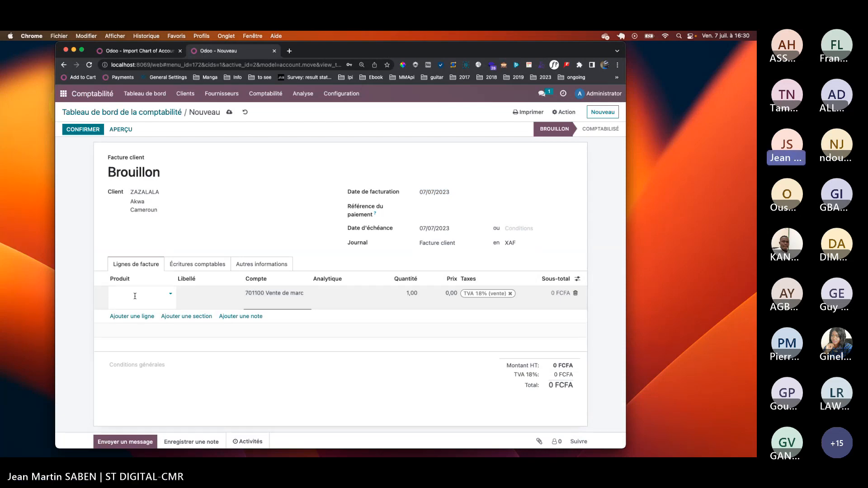
{"action": "left_click", "coordinate": [135, 296]}
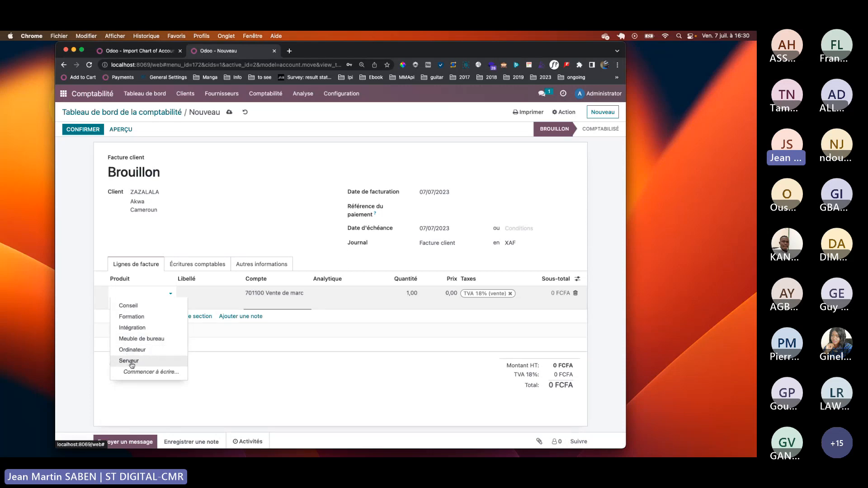
{"action": "left_click", "coordinate": [131, 316]}
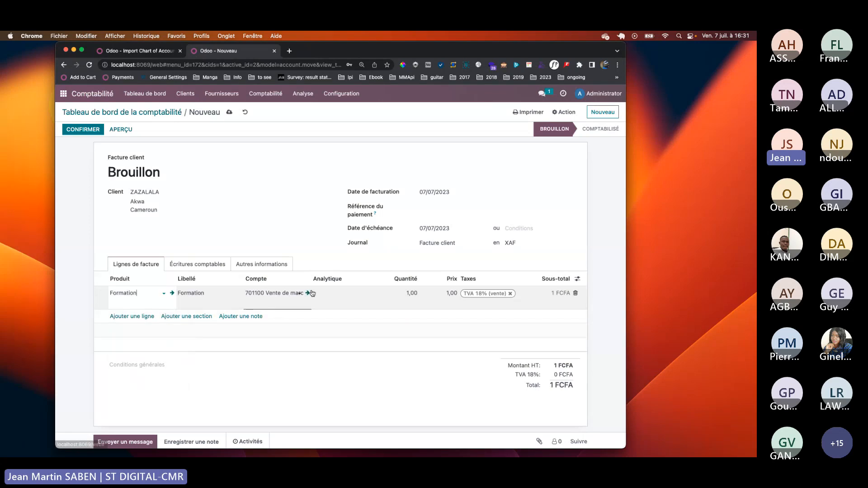
{"action": "left_click", "coordinate": [402, 292]}
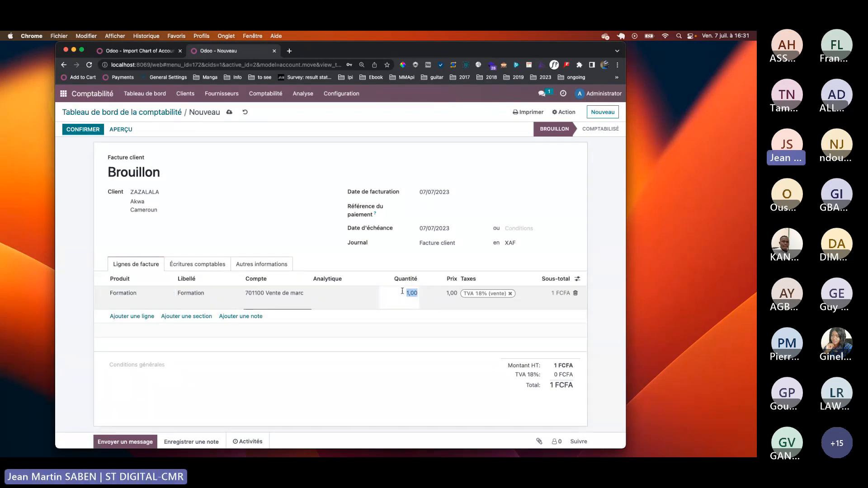
{"action": "left_click", "coordinate": [437, 294]}
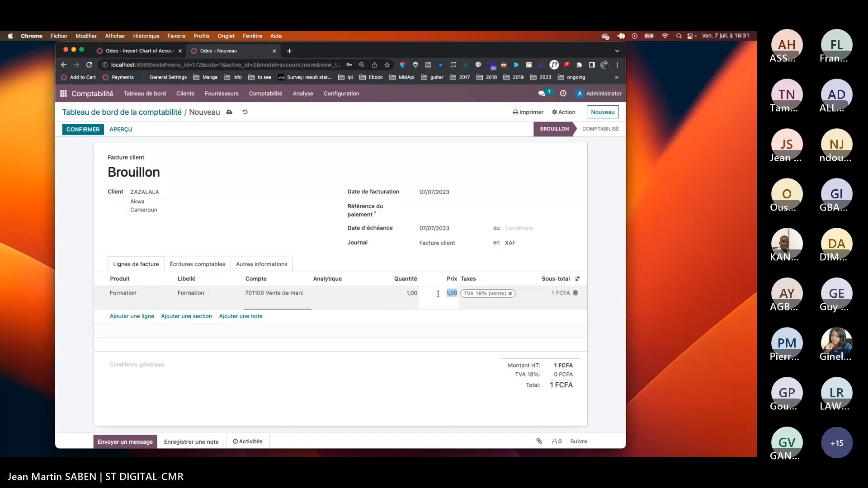
{"action": "type", "text": "150000"}
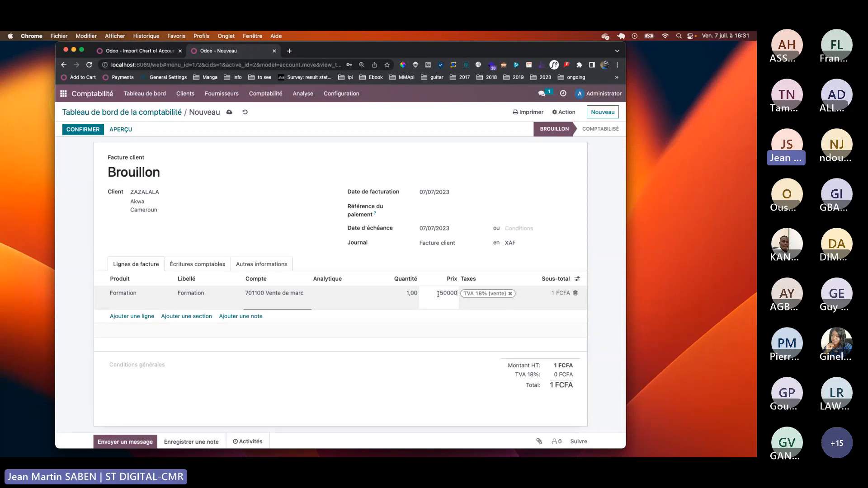
- Enter "Formation d'un jour sur l'administration système" as the invoice's terms and conditions note and save the draft
{"action": "left_click", "coordinate": [392, 363]}
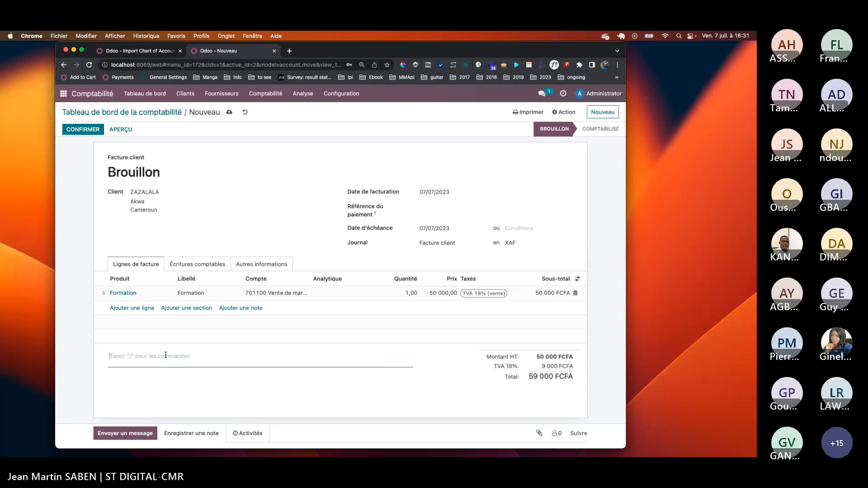
{"action": "type", "text": "Formation de"}
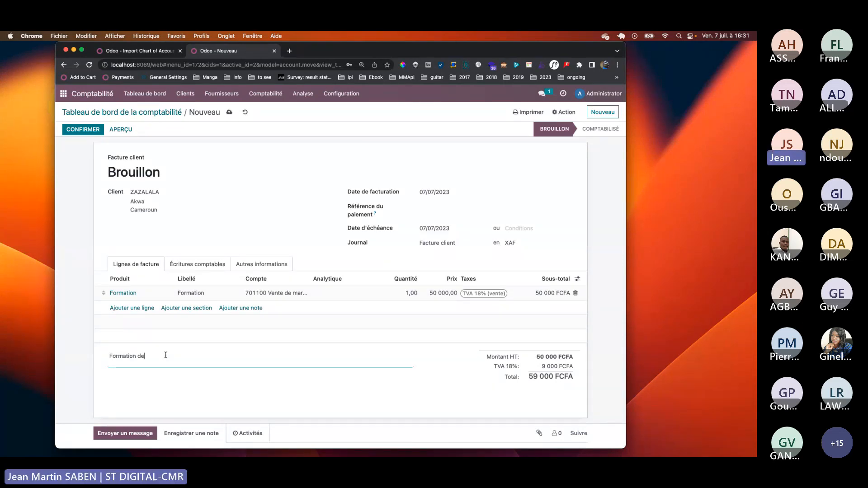
{"action": "type", "text": " 1"}
{"action": "key", "text": "BackSpace"}
{"action": "key", "text": "BackSpace"}
{"action": "key", "text": "BackSpace"}
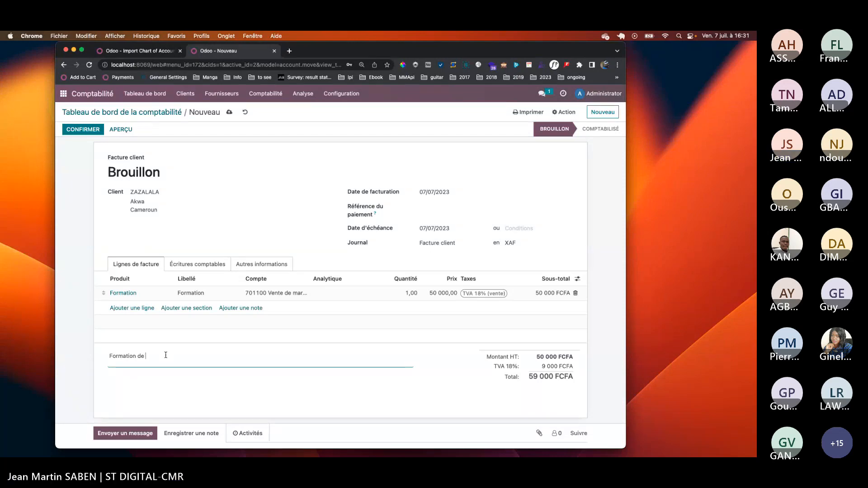
{"action": "type", "text": "'n"}
{"action": "key", "text": "BackSpace"}
{"action": "type", "text": "un jour sur l'ad"}
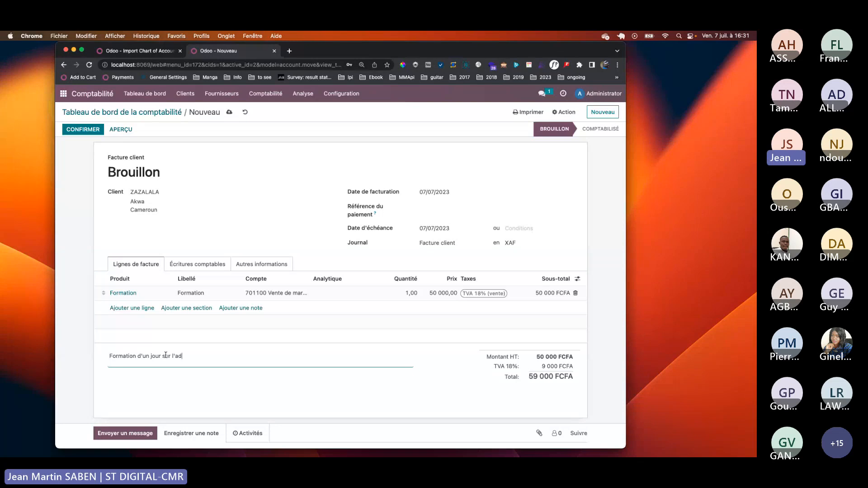
{"action": "type", "text": "minis"}
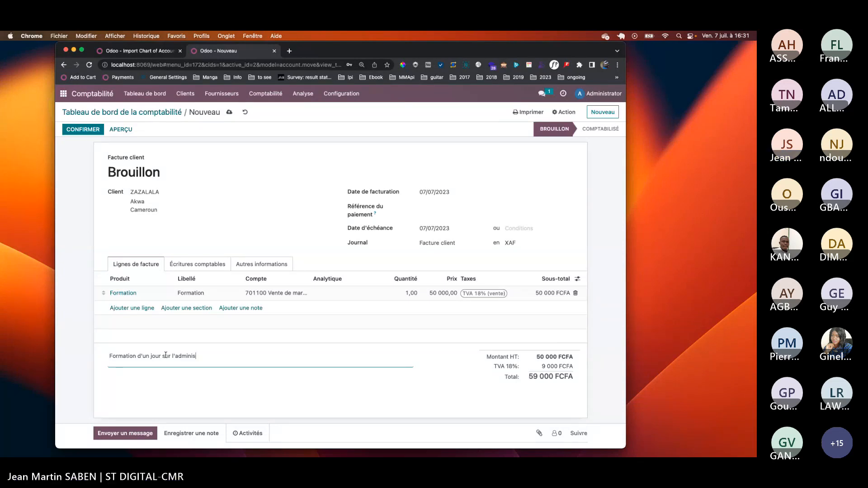
{"action": "type", "text": "tration s"}
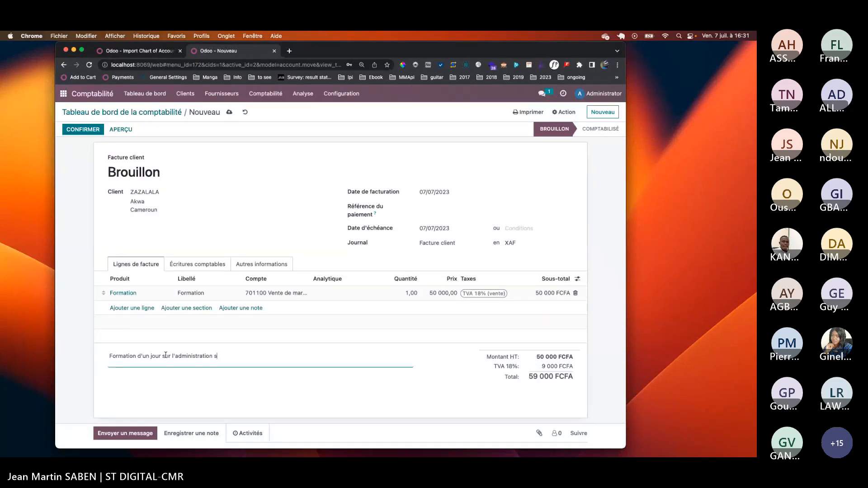
{"action": "type", "text": "ystème"}
{"action": "left_click", "coordinate": [229, 113]}
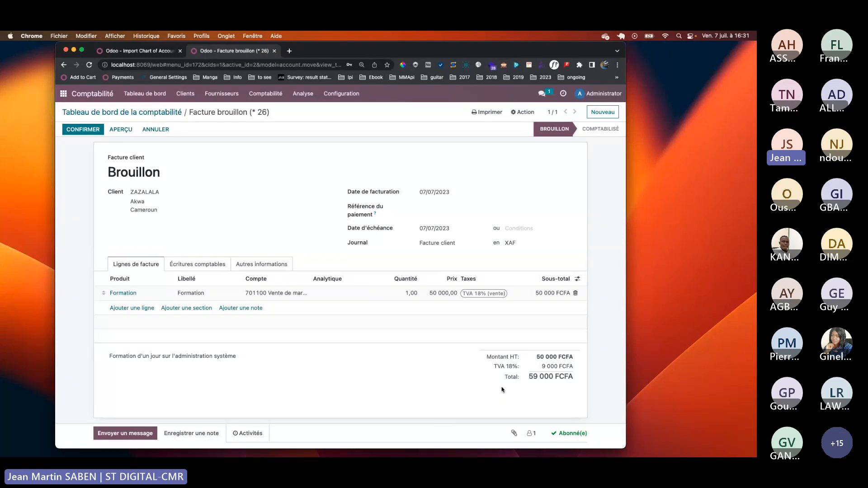
{"action": "left_click", "coordinate": [444, 233]}
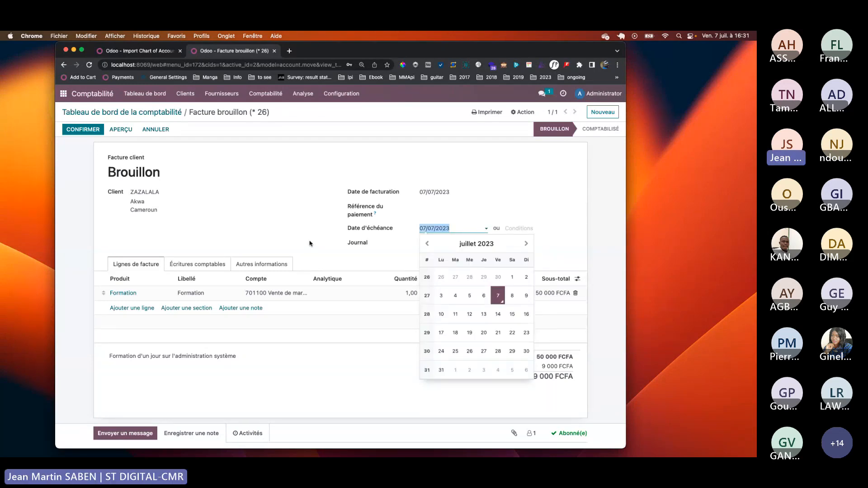
{"action": "left_click", "coordinate": [424, 235]}
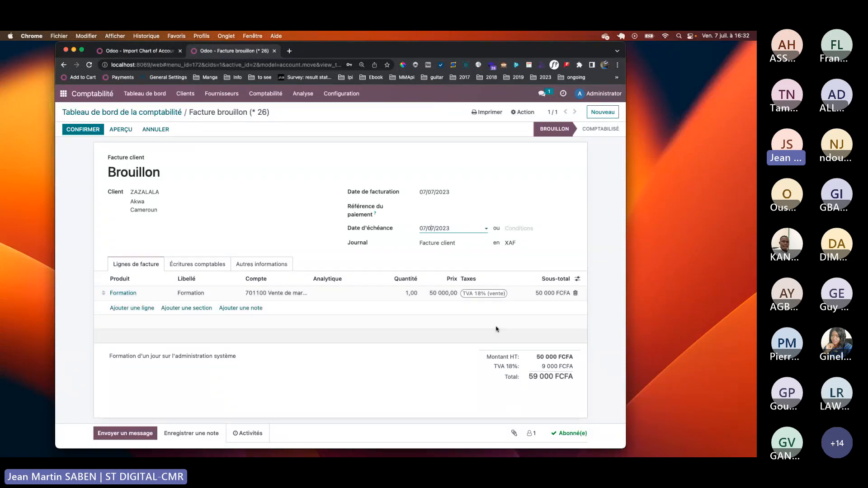
{"action": "left_click", "coordinate": [489, 371]}
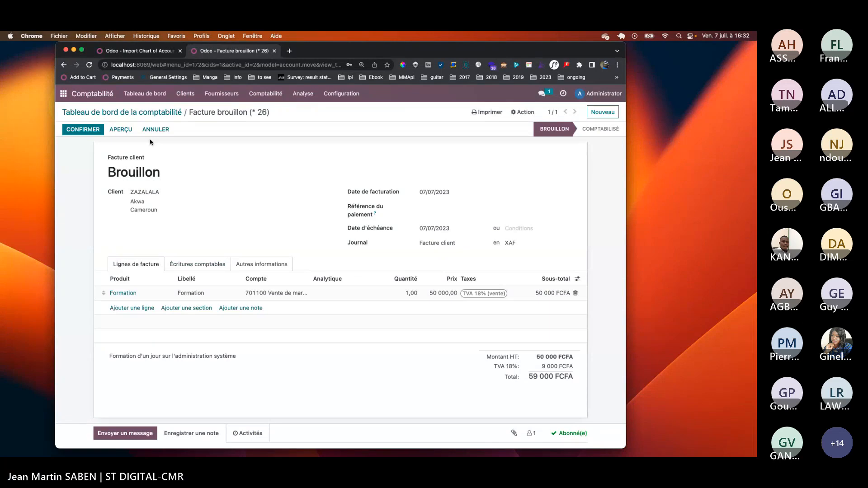
- Print the draft invoice as a PDF, review the document and return to the invoice form
{"action": "left_click", "coordinate": [487, 112]}
{"action": "left_click", "coordinate": [489, 129]}
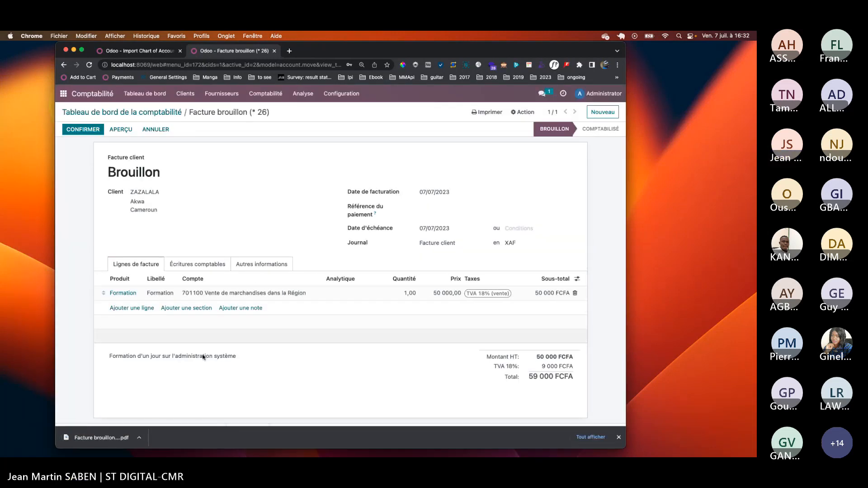
{"action": "left_click", "coordinate": [89, 440]}
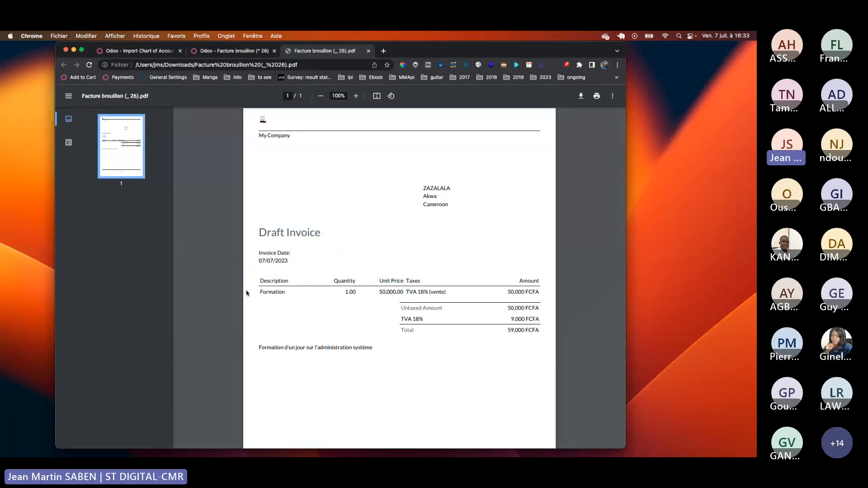
{"action": "scroll", "coordinate": [396, 232], "scroll_direction": "down", "scroll_amount": 5}
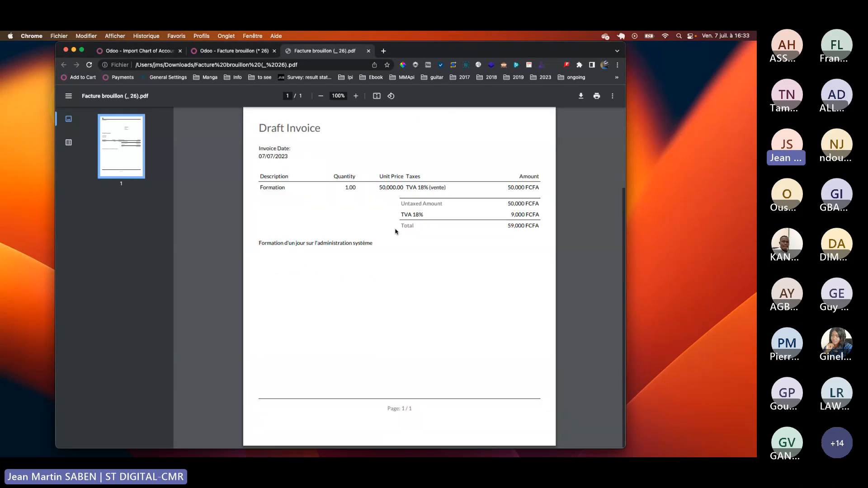
{"action": "scroll", "coordinate": [395, 232], "scroll_direction": "up", "scroll_amount": 5}
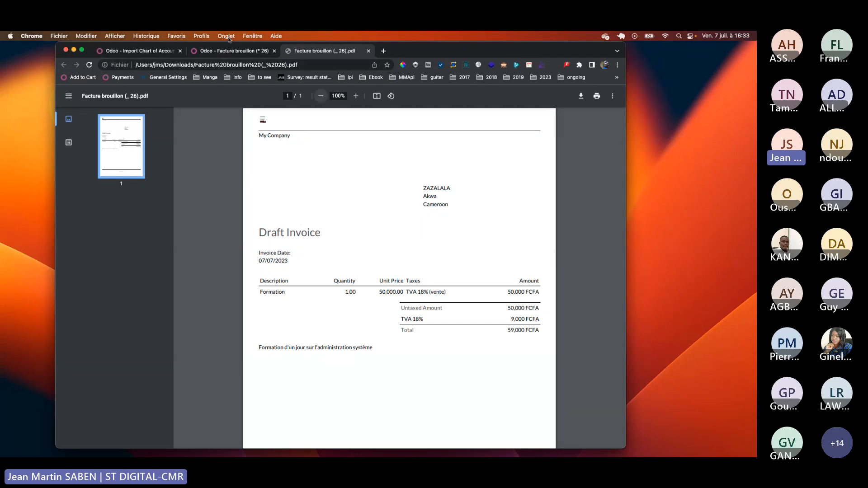
{"action": "left_click", "coordinate": [223, 53]}
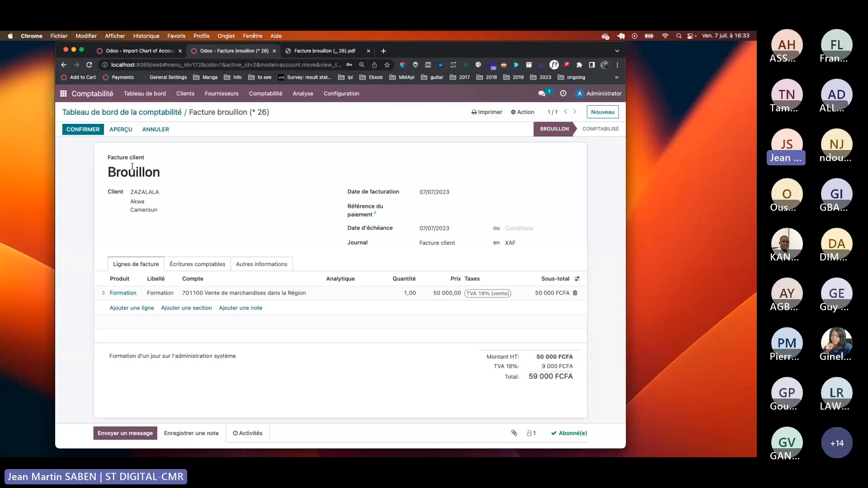
- Confirm the draft invoice for ZAZALALA and reopen it from the customer invoices list
{"action": "left_click", "coordinate": [93, 130]}
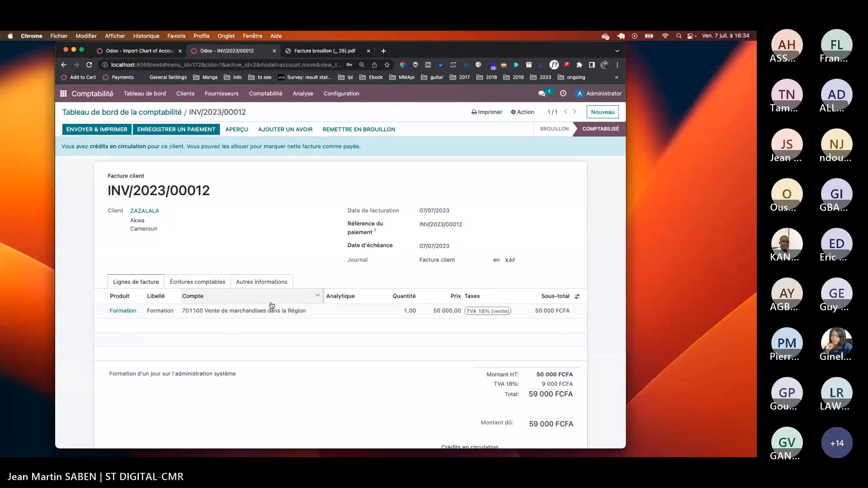
{"action": "left_click", "coordinate": [185, 93]}
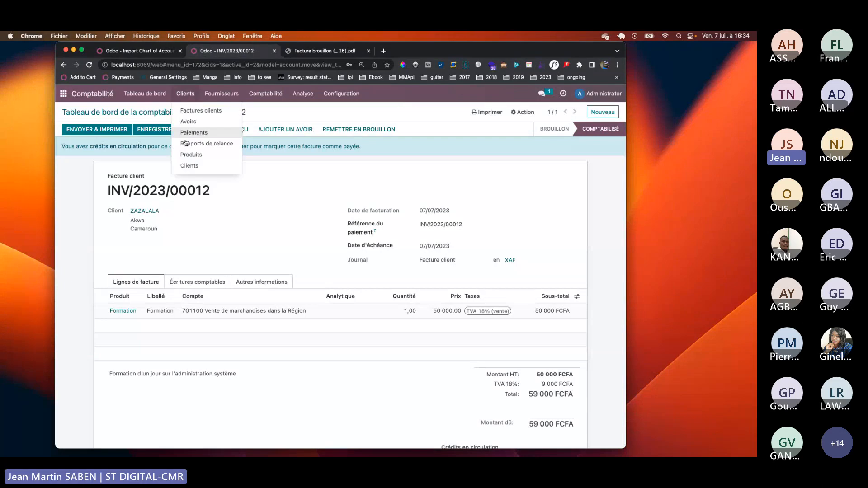
{"action": "left_click", "coordinate": [212, 111]}
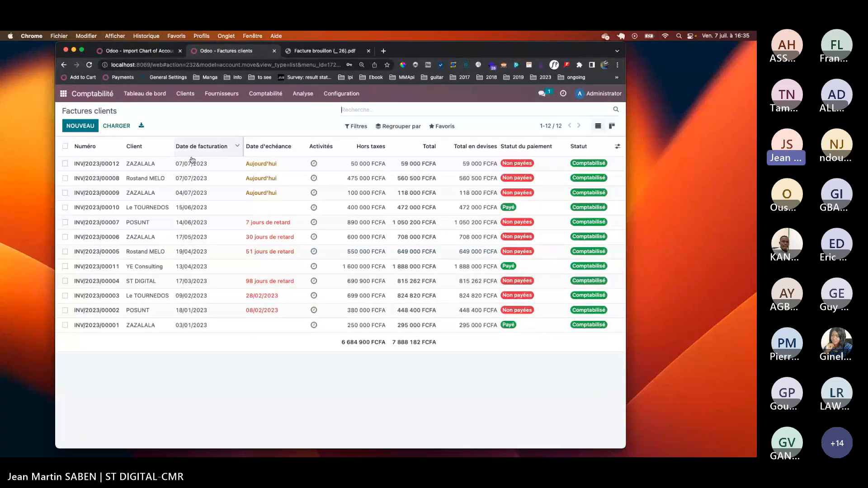
{"action": "left_click", "coordinate": [171, 166]}
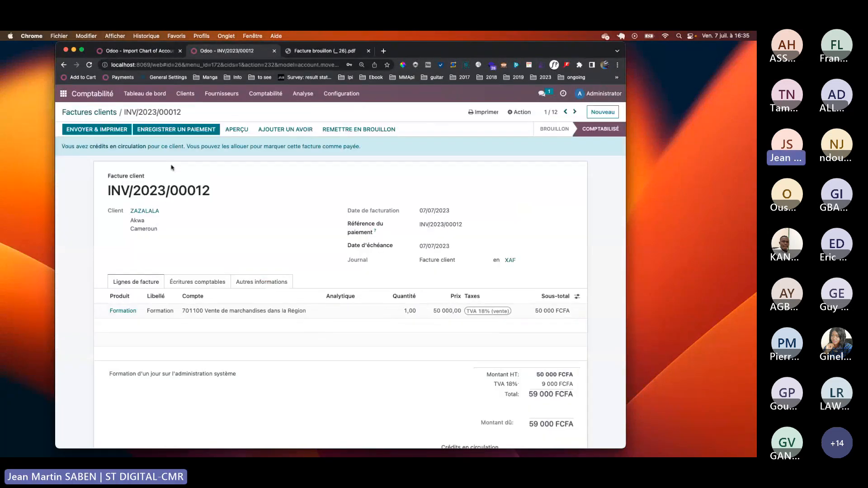
- Start registering a payment on the invoice, keeping ECOBANK as the journal and Virement as the payment method
{"action": "left_click", "coordinate": [178, 130]}
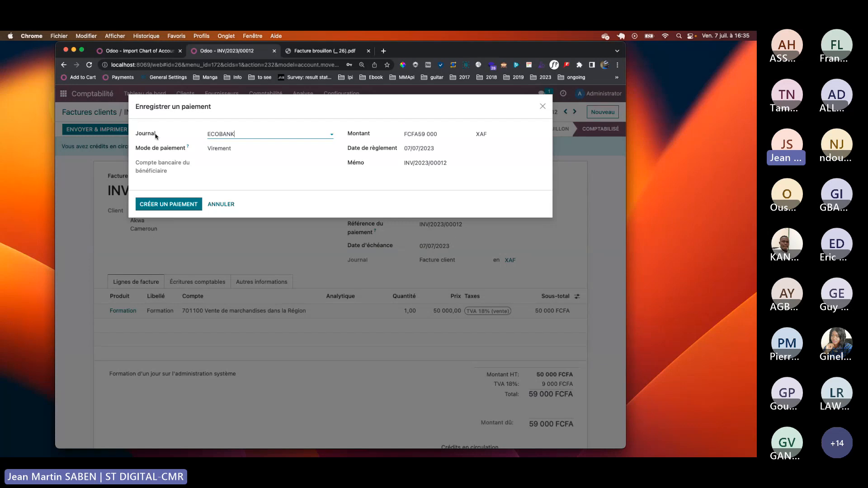
{"action": "left_click", "coordinate": [233, 135]}
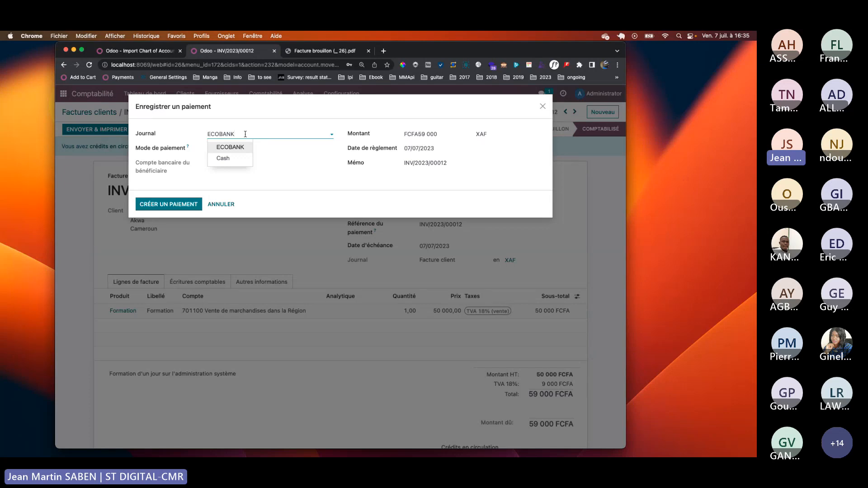
{"action": "left_click", "coordinate": [314, 196]}
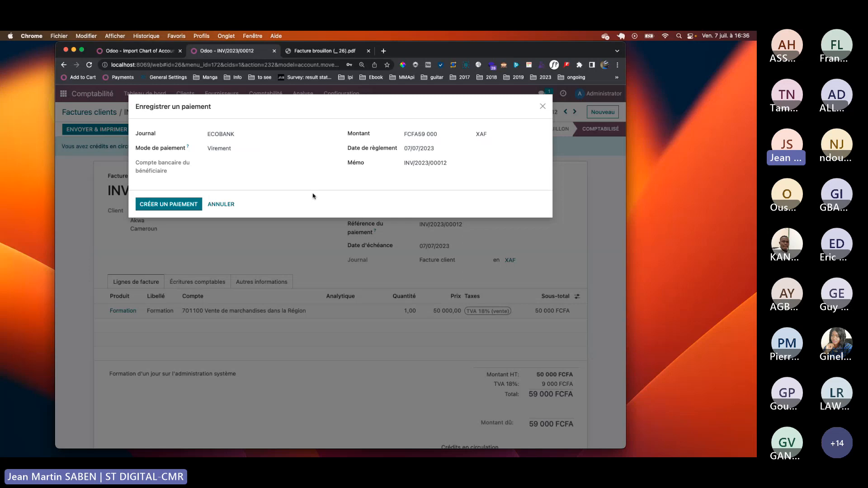
{"action": "left_click", "coordinate": [235, 149]}
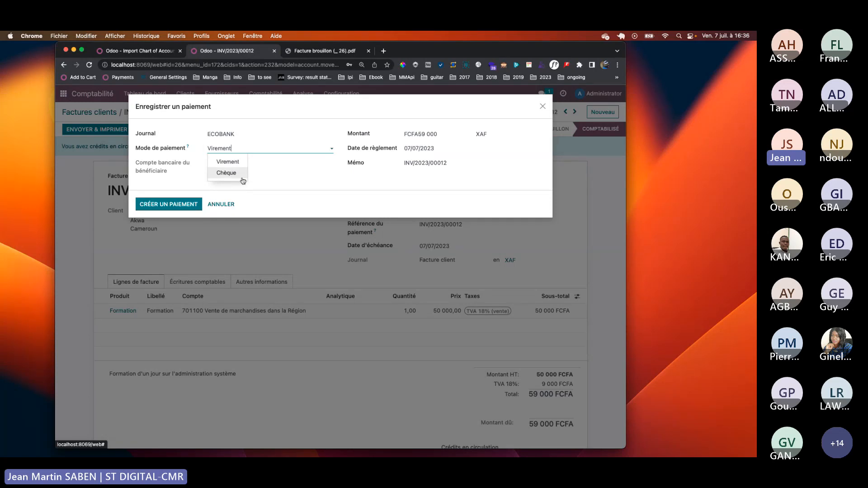
{"action": "left_click", "coordinate": [276, 150]}
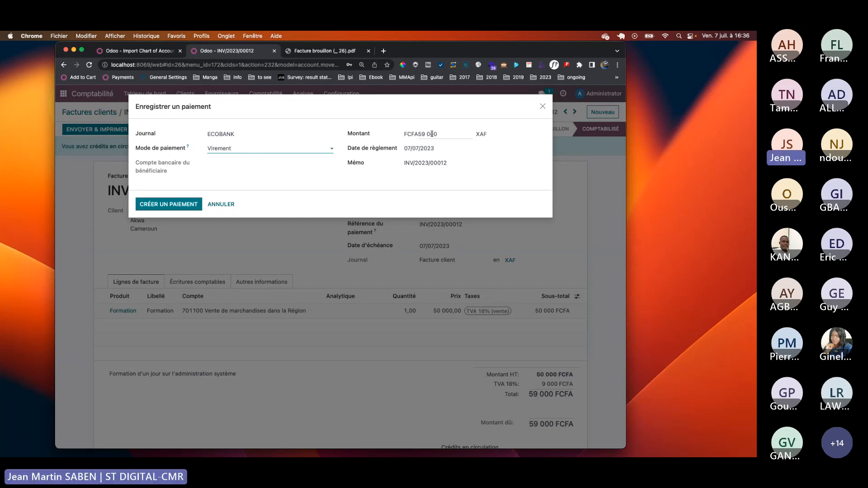
- Set the payment amount to 30000, leave the remaining difference open and create the payment
{"action": "left_click", "coordinate": [448, 135]}
{"action": "double_click", "coordinate": [448, 137]}
{"action": "left_click", "coordinate": [450, 136]}
{"action": "triple_click", "coordinate": [450, 136]}
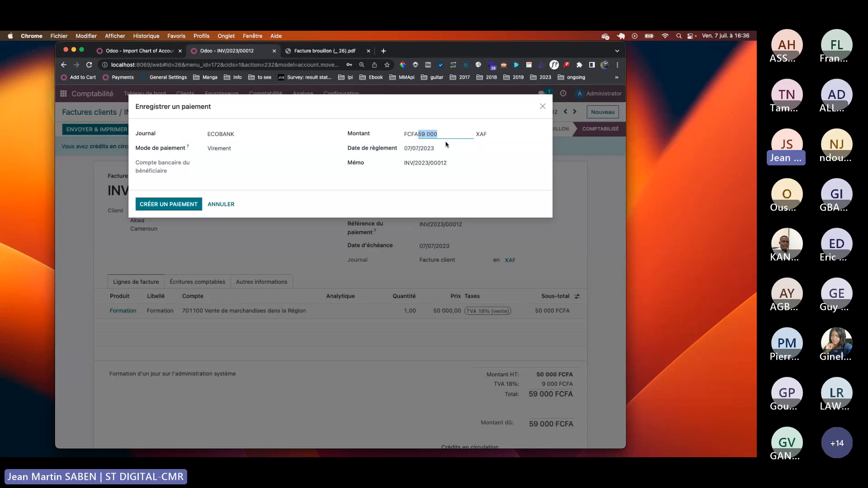
{"action": "type", "text": "30000"}
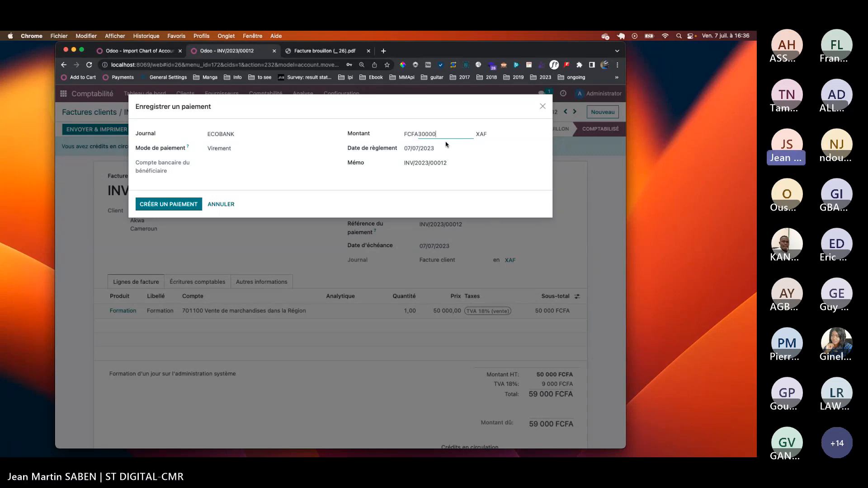
{"action": "left_click", "coordinate": [459, 176]}
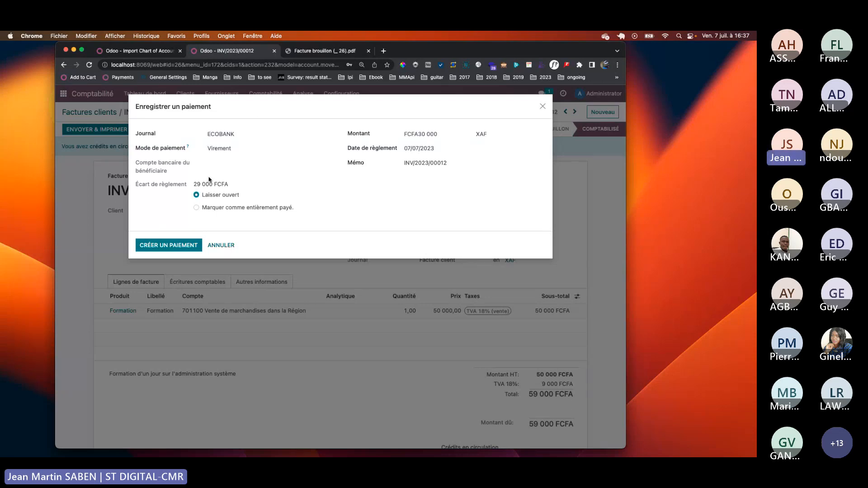
{"action": "left_click", "coordinate": [199, 245]}
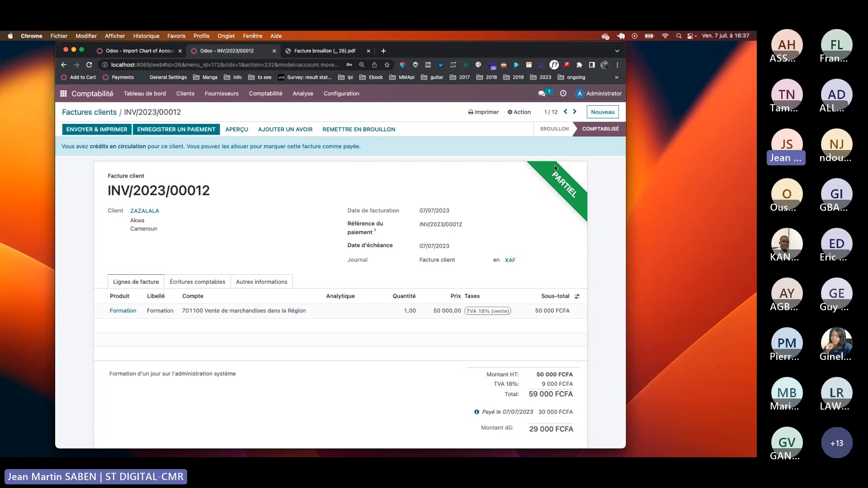
- Display the customer invoices list to check payment statuses and review the available filters
{"action": "left_click", "coordinate": [185, 93]}
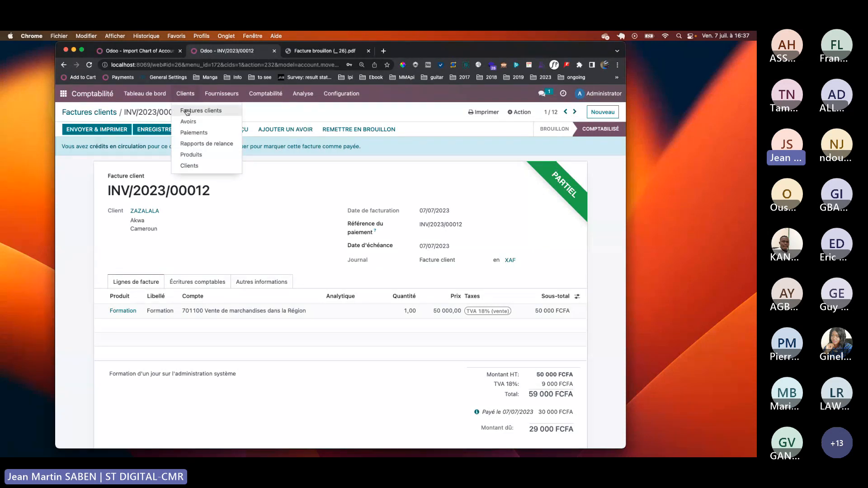
{"action": "left_click", "coordinate": [187, 112]}
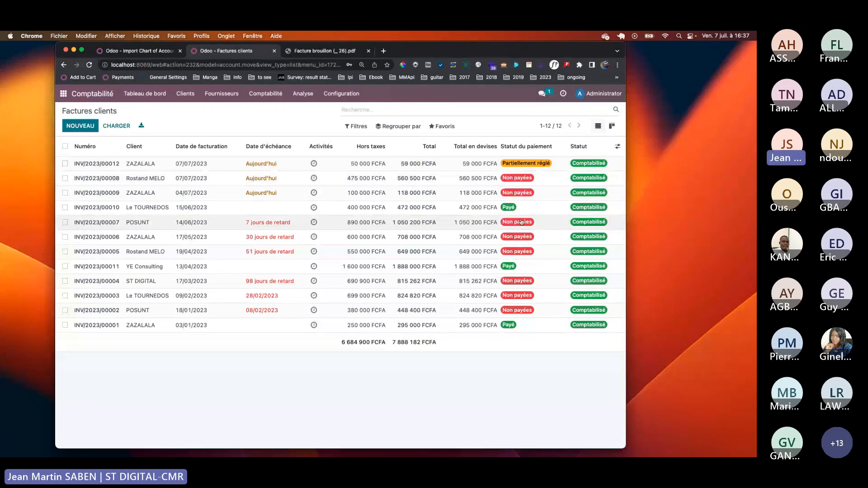
{"action": "left_click", "coordinate": [354, 128]}
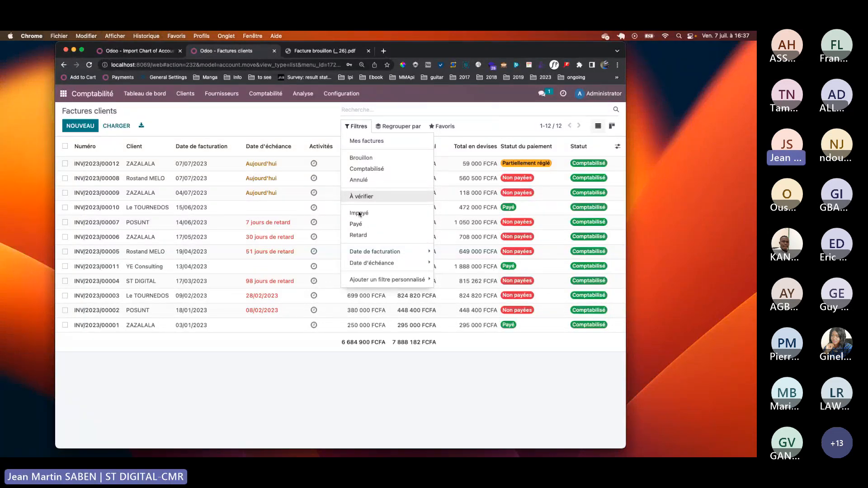
{"action": "left_click", "coordinate": [293, 433]}
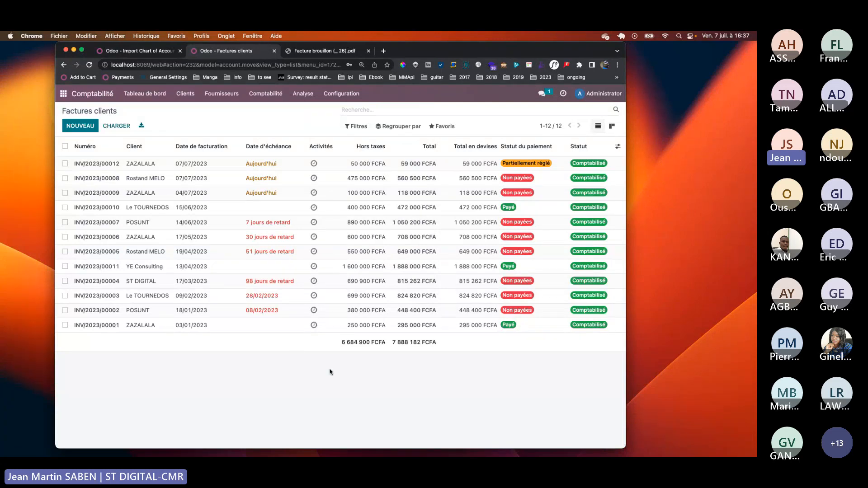
{"action": "left_click", "coordinate": [357, 127]}
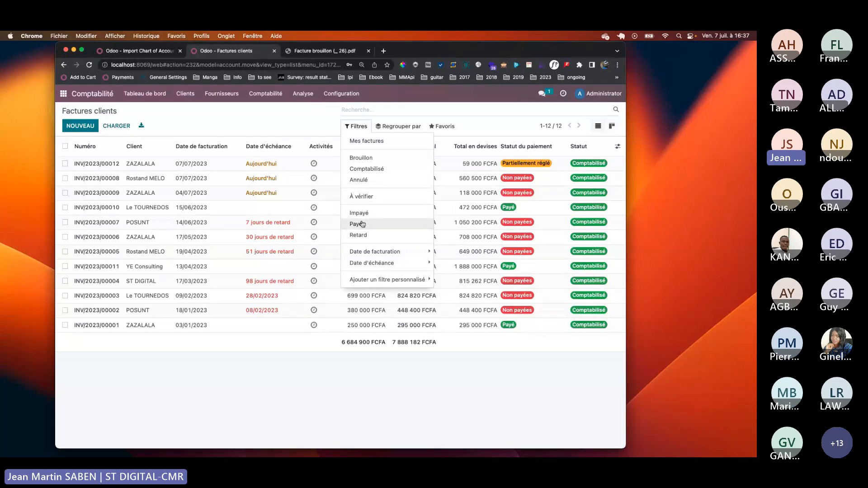
- Search the customer invoices for those whose partner matches "zaz"
{"action": "left_click", "coordinate": [375, 111]}
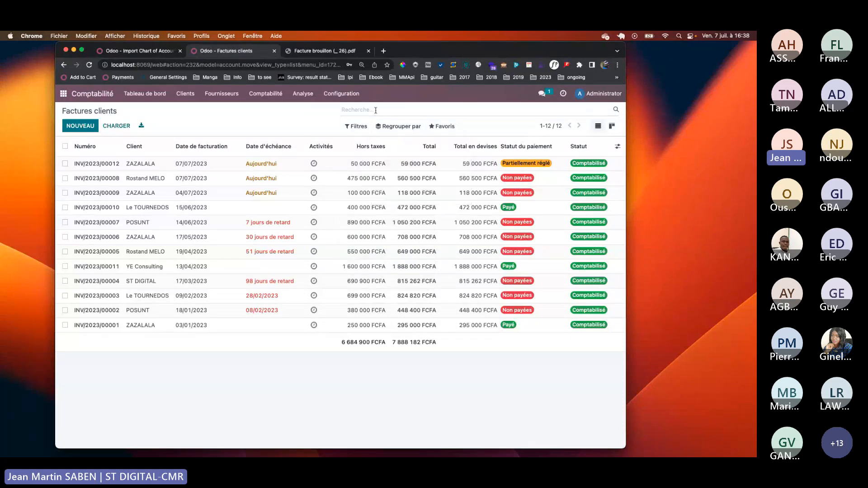
{"action": "type", "text": "zaz"}
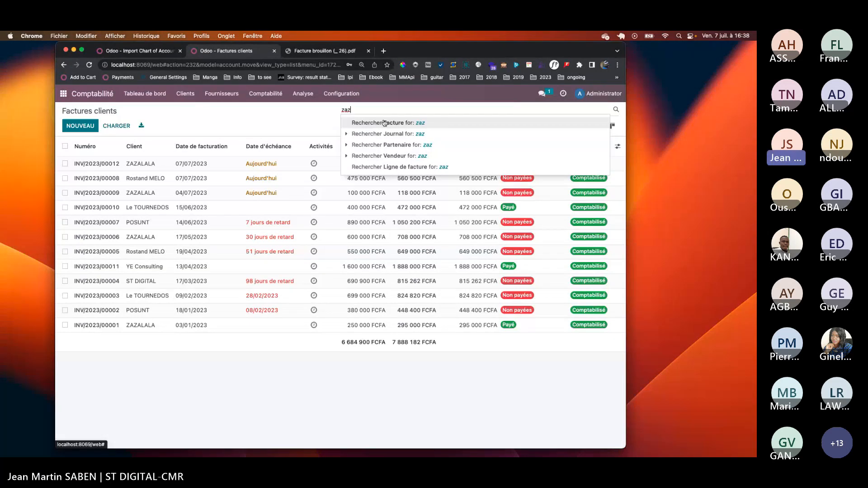
{"action": "left_click", "coordinate": [382, 145]}
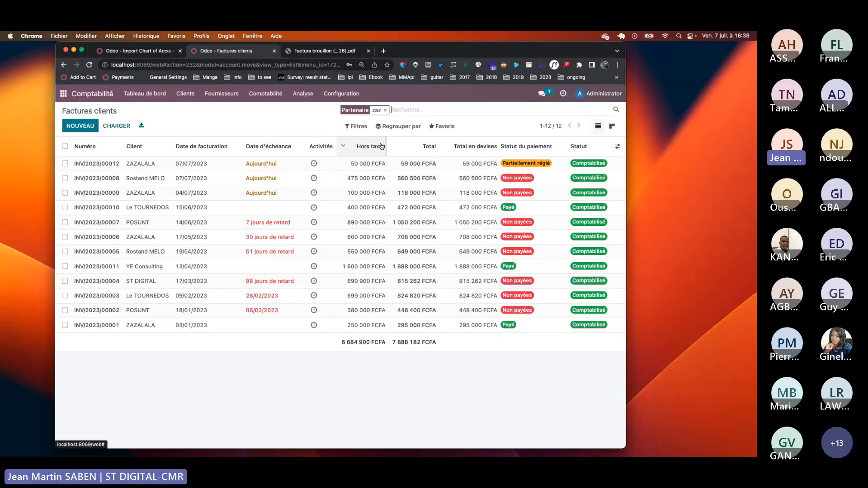
- Register a payment on invoice INV/2023/00012 for the full remaining balance, using the Cash journal
{"action": "left_click", "coordinate": [222, 163]}
{"action": "left_click", "coordinate": [194, 130]}
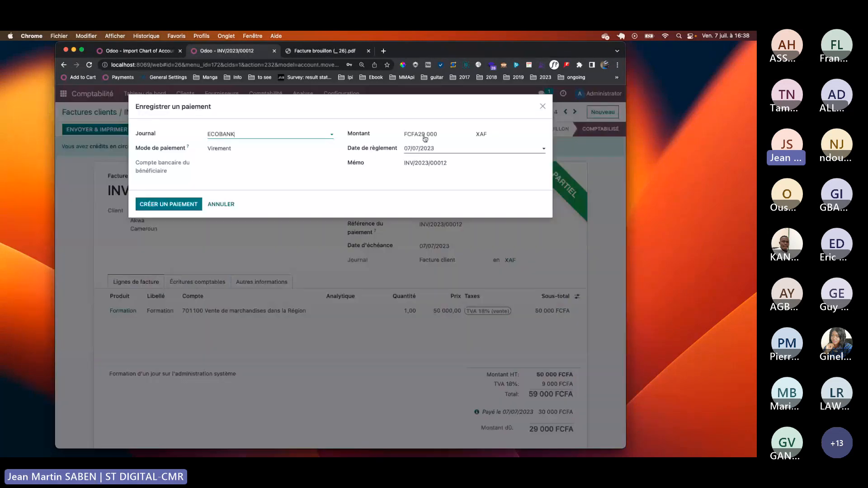
{"action": "left_click", "coordinate": [301, 137]}
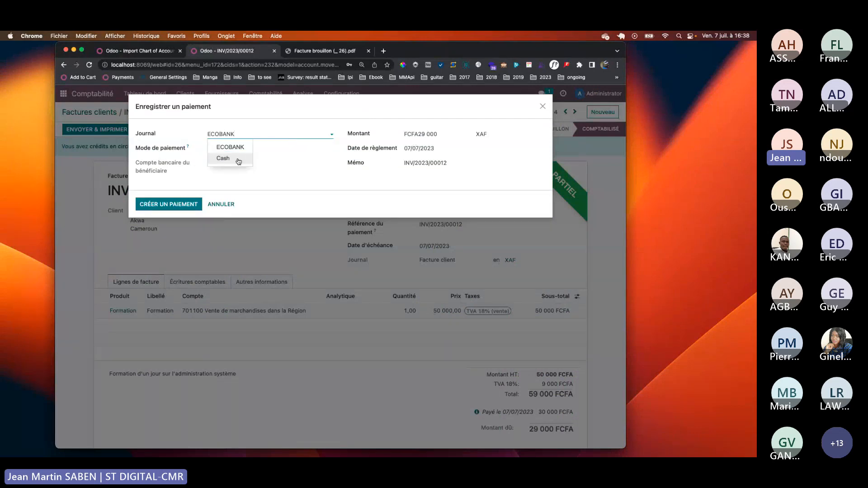
{"action": "left_click", "coordinate": [237, 160]}
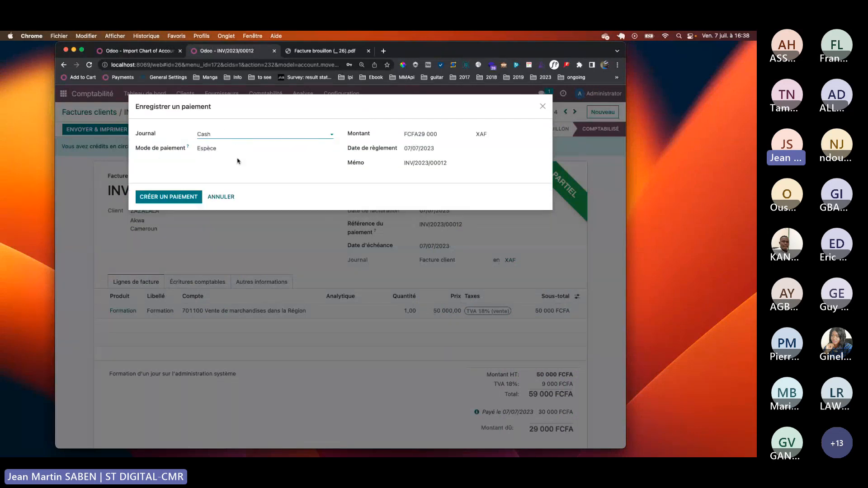
{"action": "double_click", "coordinate": [433, 134]}
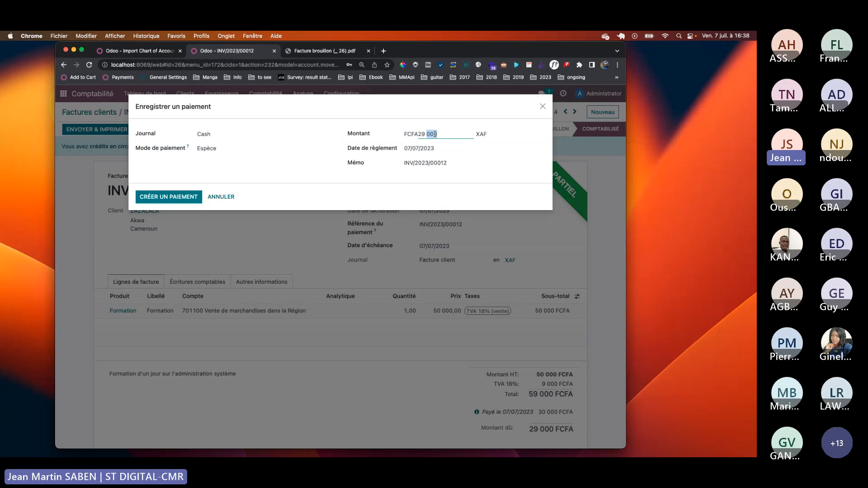
{"action": "left_click", "coordinate": [153, 199]}
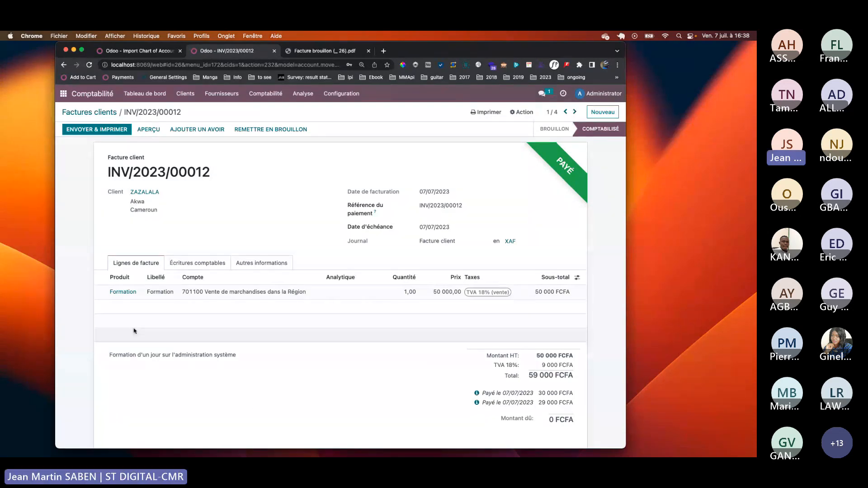
- Review the invoice's payment lines and status history, and return to the customer invoices list
{"action": "scroll", "coordinate": [143, 419], "scroll_direction": "down", "scroll_amount": 3}
{"action": "scroll", "coordinate": [147, 419], "scroll_direction": "down", "scroll_amount": 3}
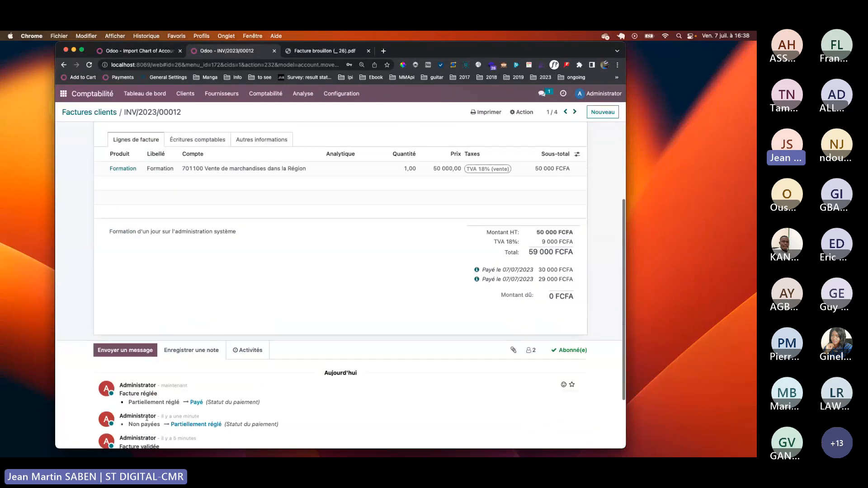
{"action": "scroll", "coordinate": [147, 333], "scroll_direction": "down", "scroll_amount": 1}
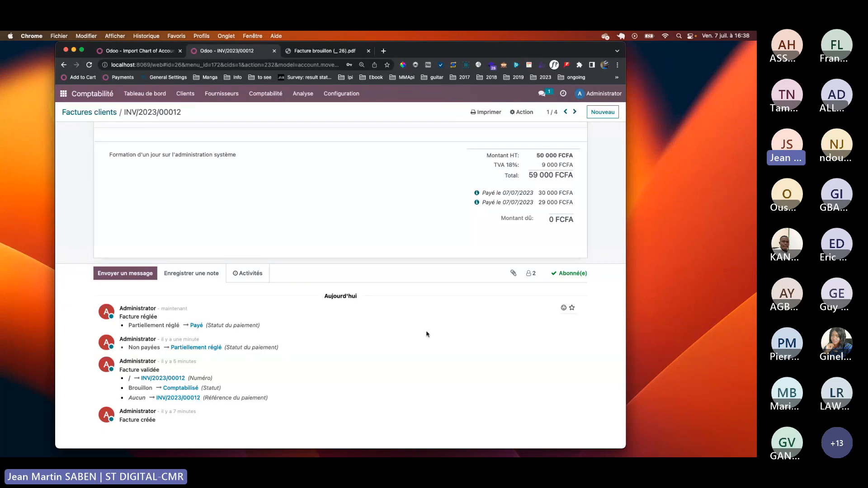
{"action": "scroll", "coordinate": [461, 337], "scroll_direction": "up", "scroll_amount": 5}
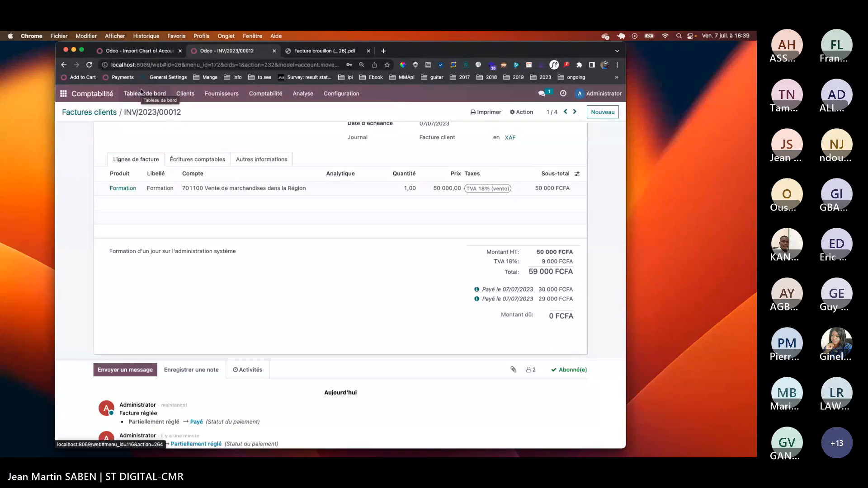
{"action": "scroll", "coordinate": [206, 232], "scroll_direction": "up", "scroll_amount": 3}
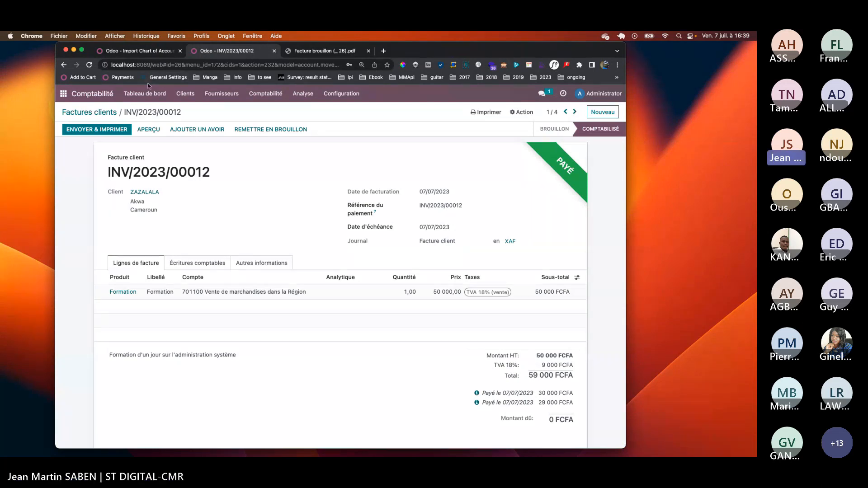
{"action": "left_click", "coordinate": [185, 93]}
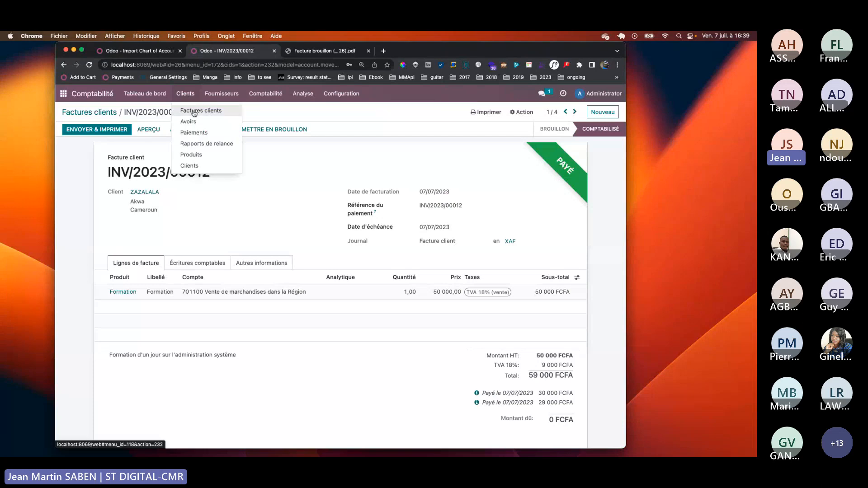
{"action": "left_click", "coordinate": [194, 111]}
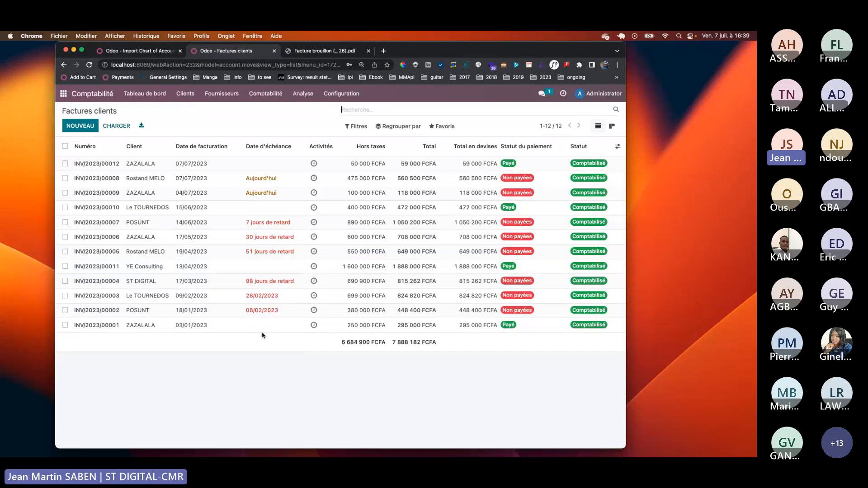
- Create a credit note from invoice INV/2023/00012 with the reason "Formation non exécutée", keeping the specific reversal date
{"action": "left_click", "coordinate": [273, 164]}
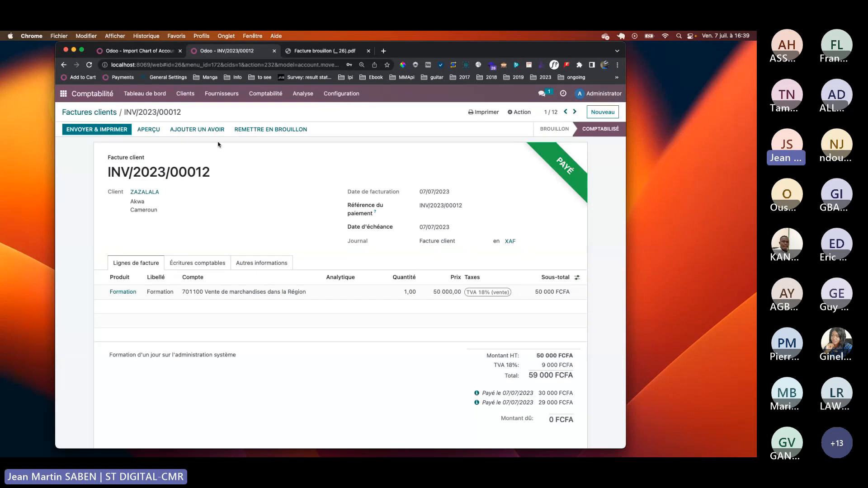
{"action": "left_click", "coordinate": [184, 129]}
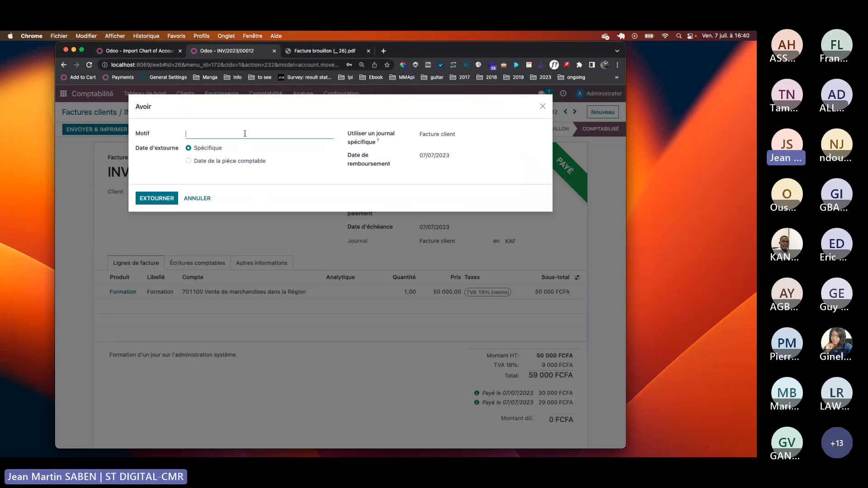
{"action": "left_click", "coordinate": [245, 133]}
{"action": "type", "text": "Formation non exécutée"}
{"action": "left_click", "coordinate": [152, 199]}
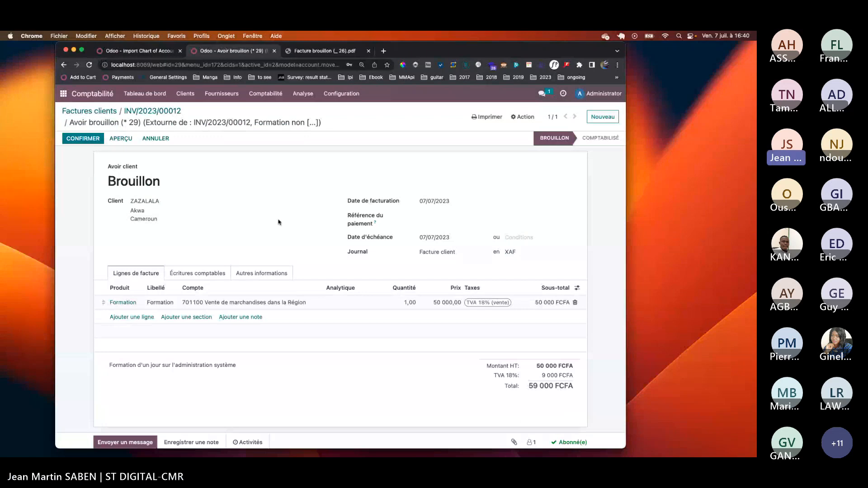
- Confirm the draft credit note and review its lines and outstanding debits
{"action": "left_click", "coordinate": [94, 136]}
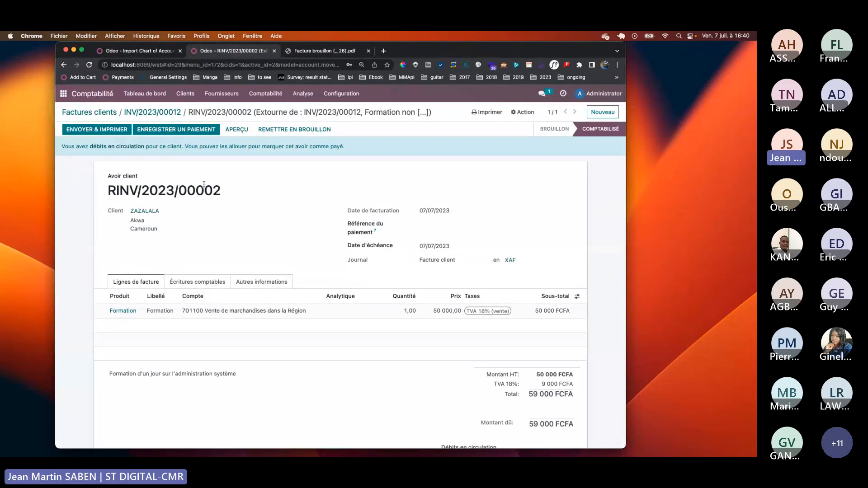
{"action": "scroll", "coordinate": [242, 267], "scroll_direction": "down", "scroll_amount": 2}
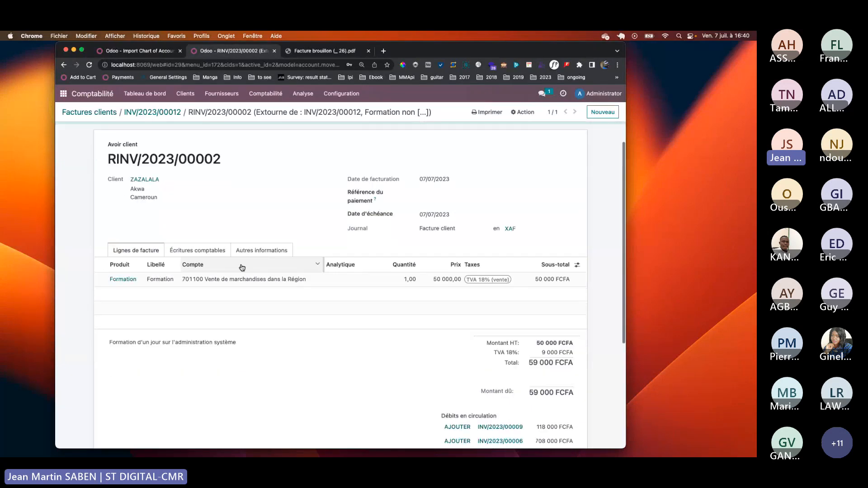
{"action": "scroll", "coordinate": [241, 267], "scroll_direction": "up", "scroll_amount": 1}
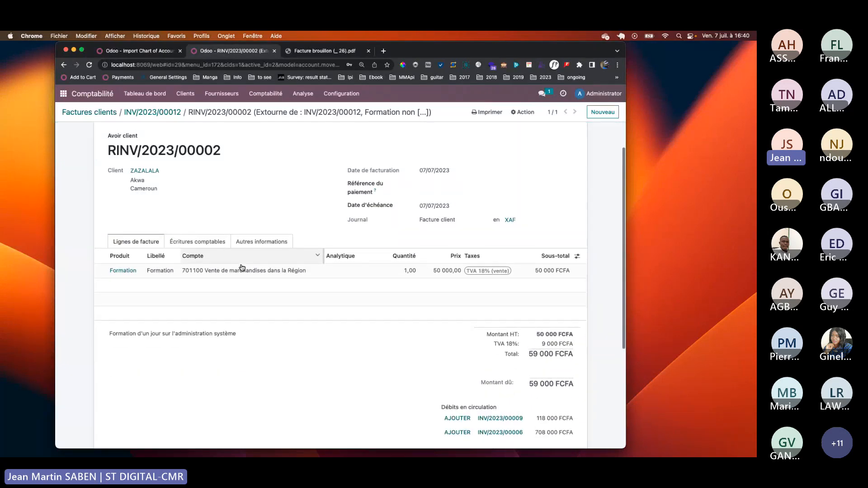
{"action": "scroll", "coordinate": [242, 268], "scroll_direction": "up", "scroll_amount": 1}
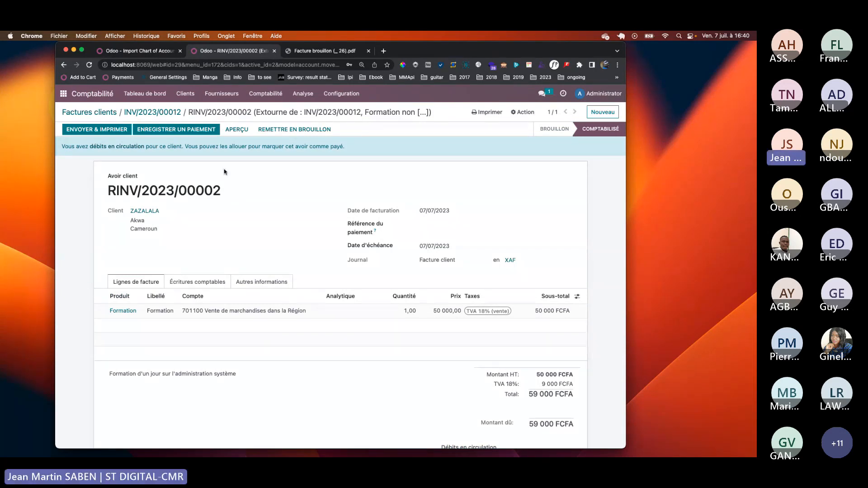
- View the follow-up reports for the customer invoice journal from the accounting dashboard and open the ZAZALALA report
{"action": "left_click", "coordinate": [145, 94]}
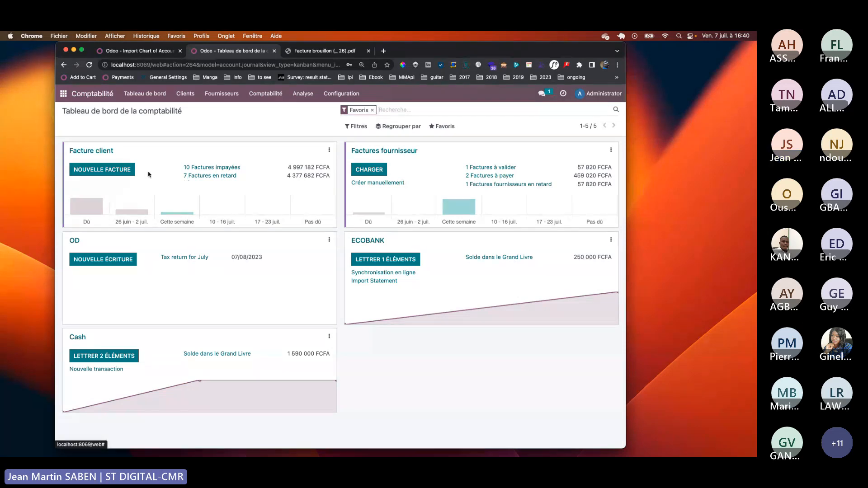
{"action": "left_click", "coordinate": [329, 151]}
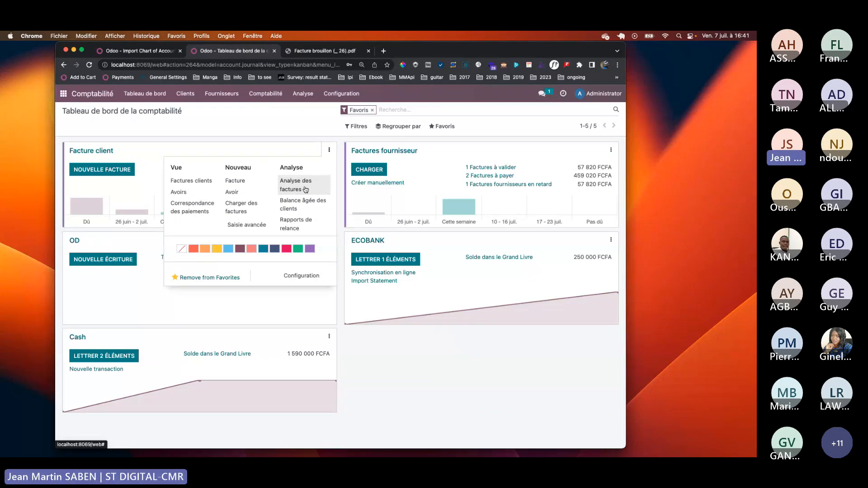
{"action": "left_click", "coordinate": [295, 223]}
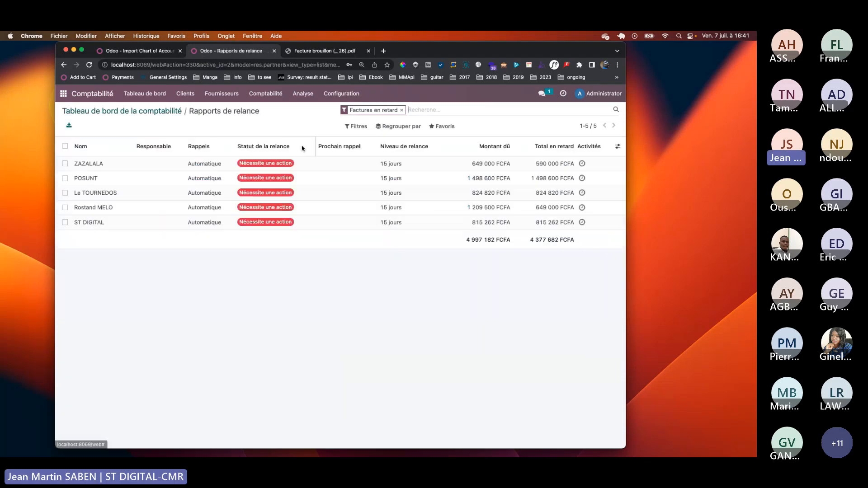
{"action": "left_click", "coordinate": [153, 153]}
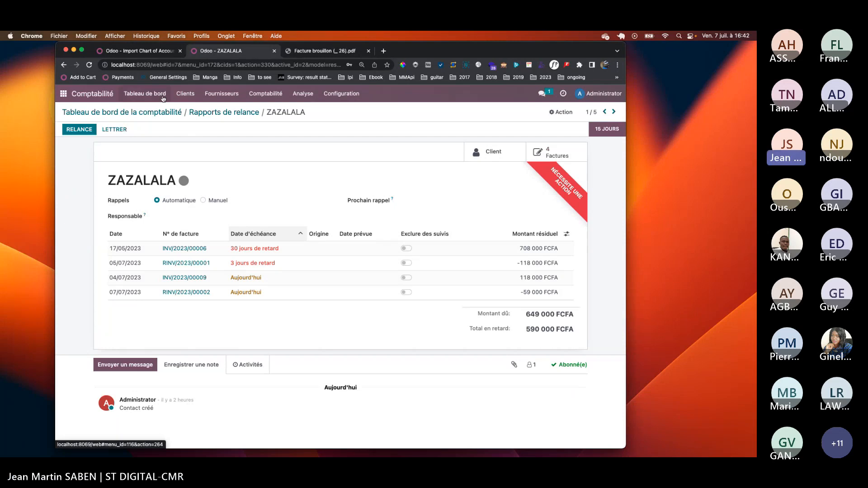
- Return to the accounting dashboard and display the aged receivable balance for the customer invoice journal
{"action": "left_click", "coordinate": [192, 111]}
{"action": "left_click", "coordinate": [328, 151]}
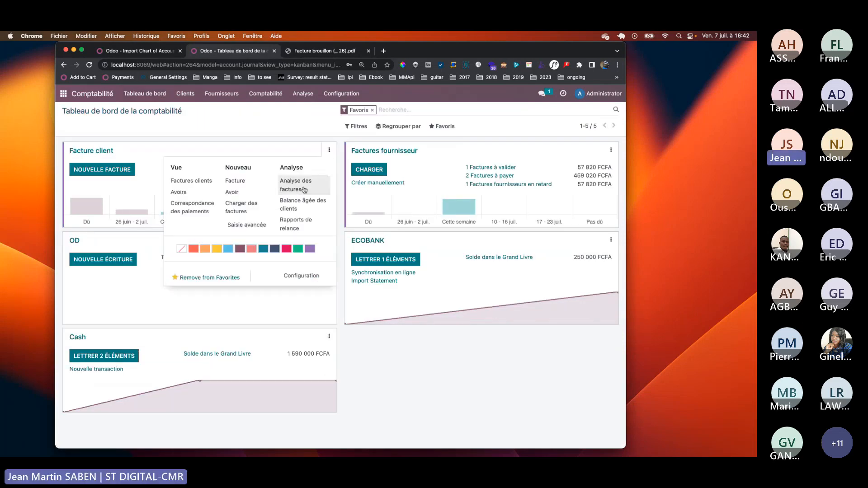
{"action": "left_click", "coordinate": [298, 207]}
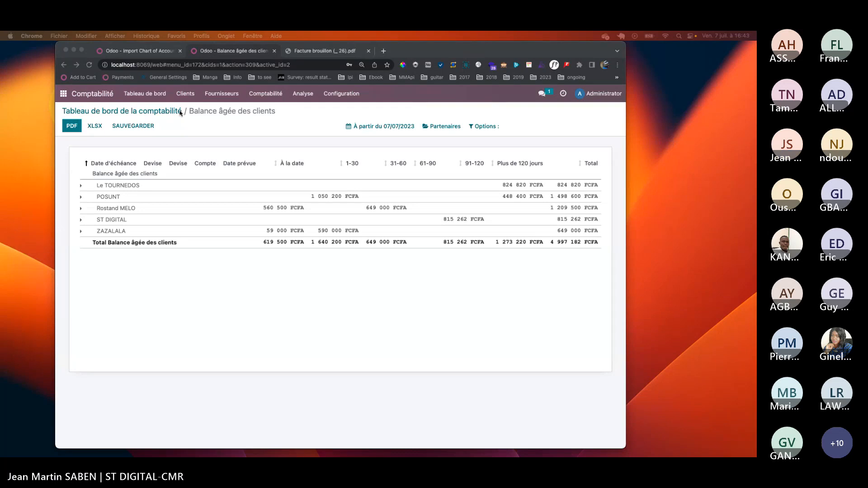
- Start a new supplier invoice with ST DIGITAL as the supplier
{"action": "left_click", "coordinate": [221, 94]}
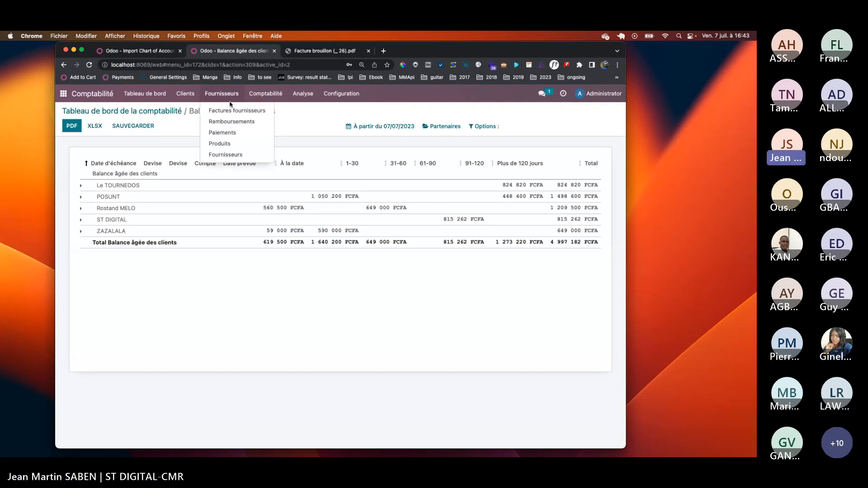
{"action": "left_click", "coordinate": [232, 111]}
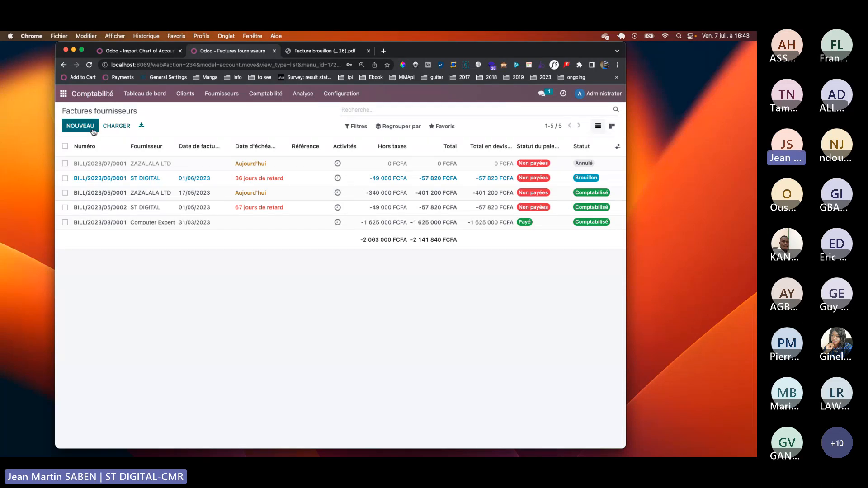
{"action": "left_click", "coordinate": [92, 130]}
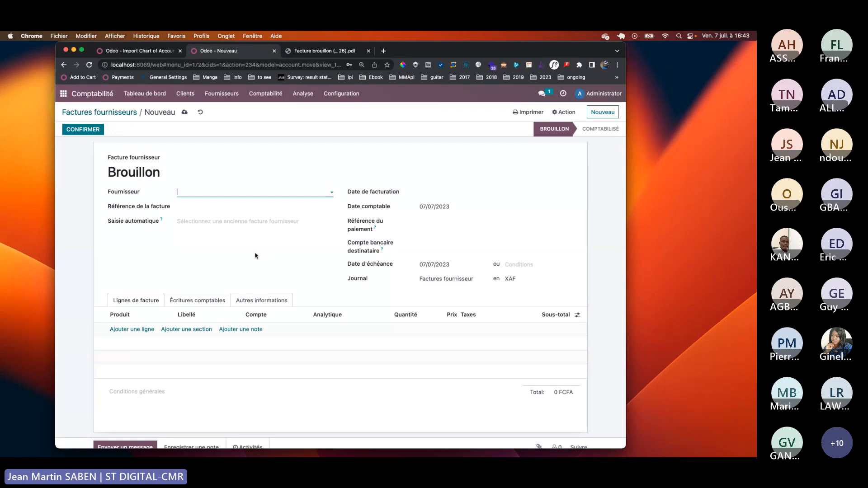
{"action": "left_click", "coordinate": [183, 193]}
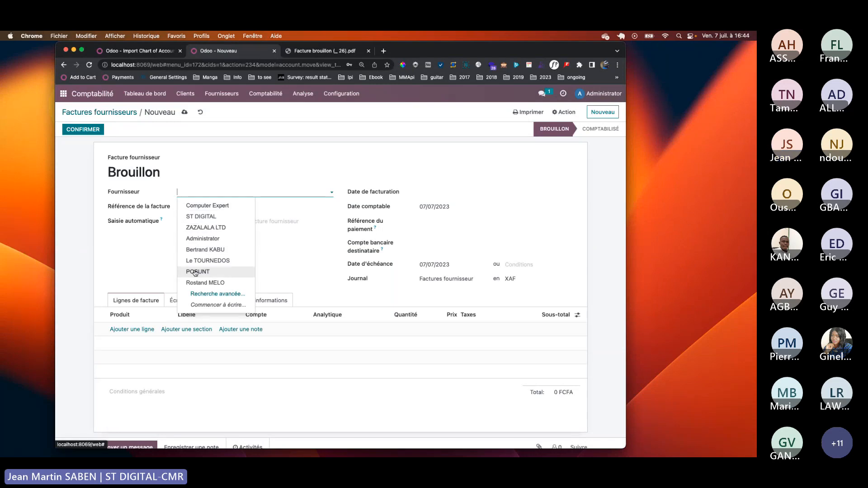
{"action": "left_click", "coordinate": [211, 221]}
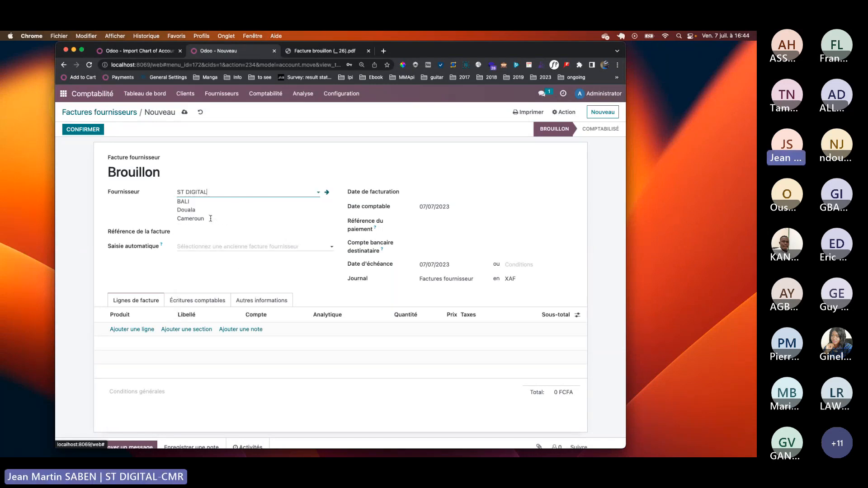
- Add an invoice line for product Serveur labelled "Serveur virtuel" with a price of 49 000
{"action": "left_click", "coordinate": [129, 330]}
{"action": "type", "text": "ser"}
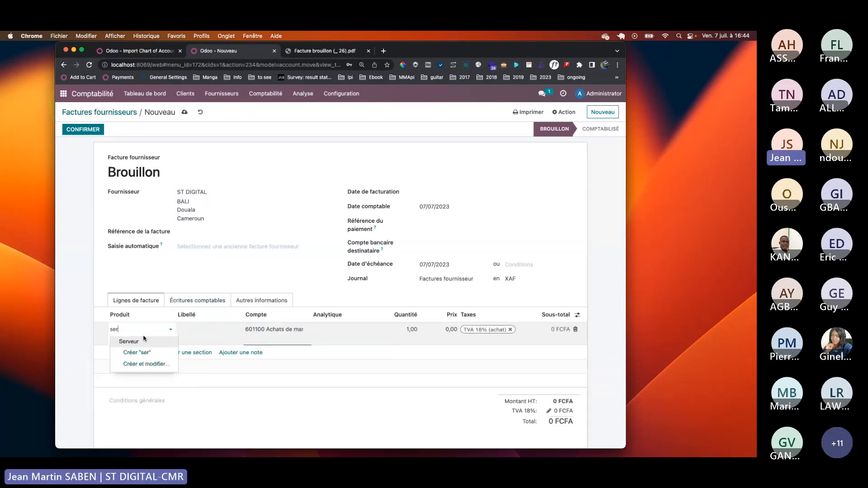
{"action": "left_click", "coordinate": [145, 343]}
{"action": "left_click", "coordinate": [204, 327]}
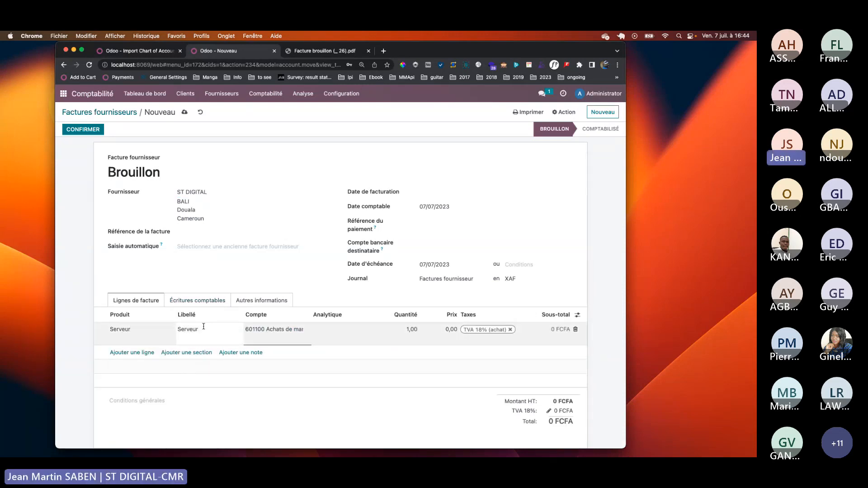
{"action": "type", "text": "virtuel"}
{"action": "left_click", "coordinate": [407, 327]}
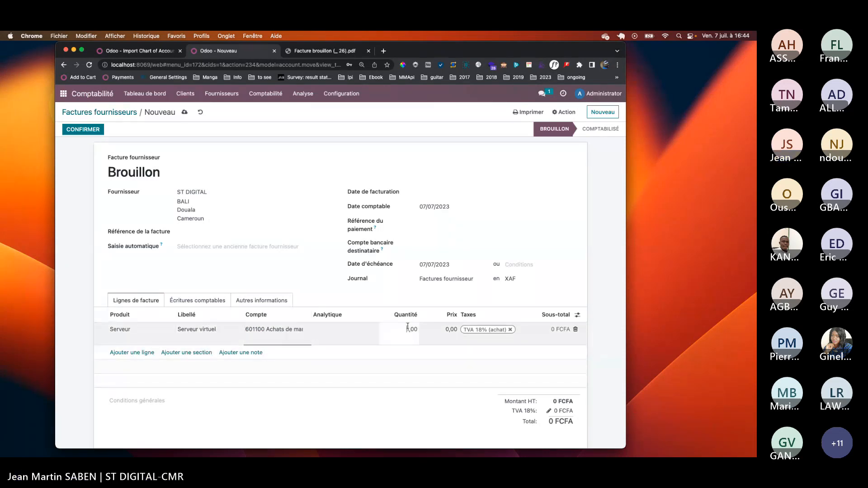
{"action": "left_click", "coordinate": [442, 329]}
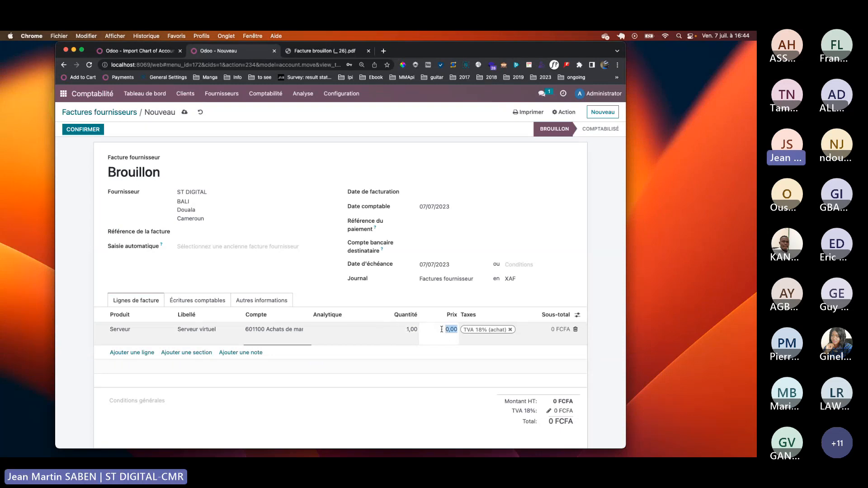
{"action": "type", "text": "19000"}
{"action": "key", "text": "Return"}
- Review the draft supplier invoice's journal items, other information and automatic posting options, and return to its invoice lines
{"action": "left_click", "coordinate": [288, 420]}
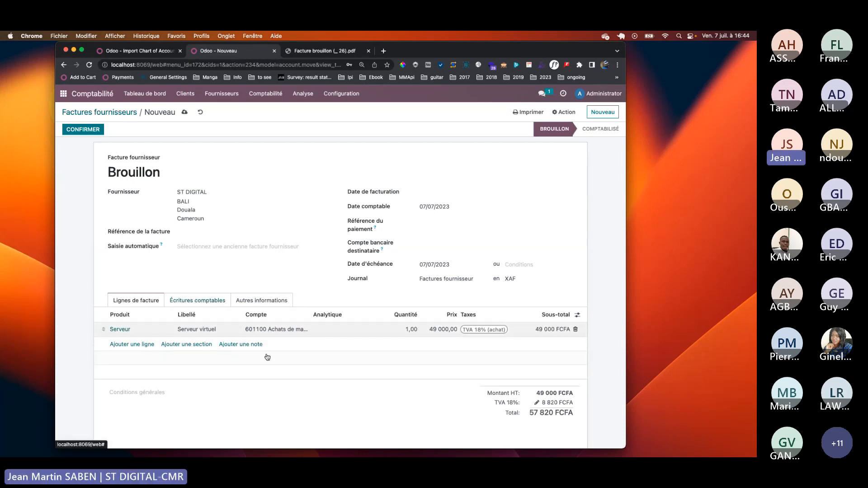
{"action": "scroll", "coordinate": [291, 361], "scroll_direction": "down", "scroll_amount": 1}
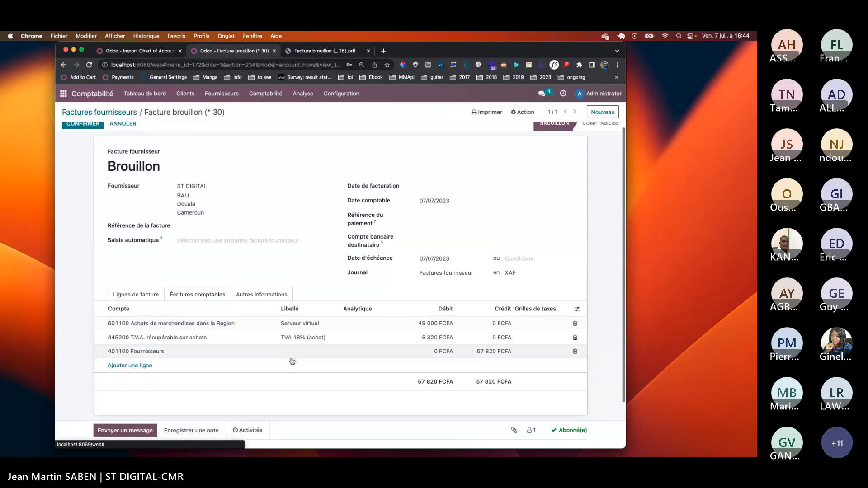
{"action": "scroll", "coordinate": [271, 290], "scroll_direction": "down", "scroll_amount": 1}
{"action": "left_click", "coordinate": [266, 279]}
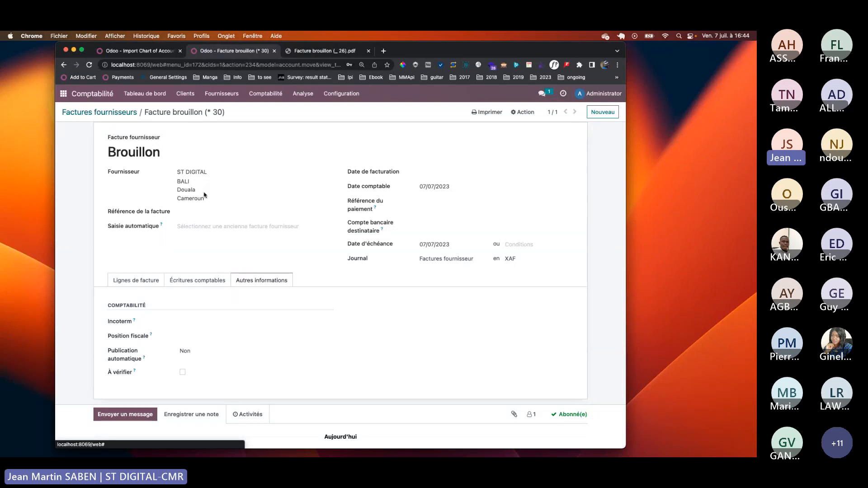
{"action": "left_click", "coordinate": [192, 353]}
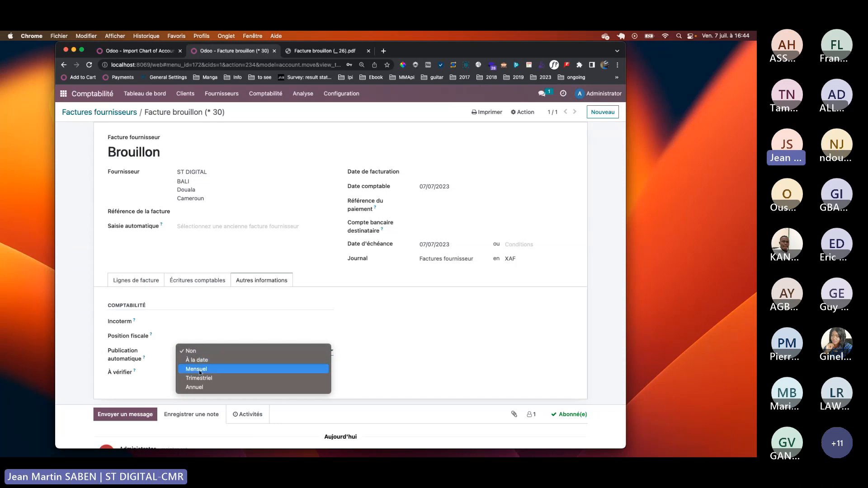
{"action": "left_click", "coordinate": [427, 359]}
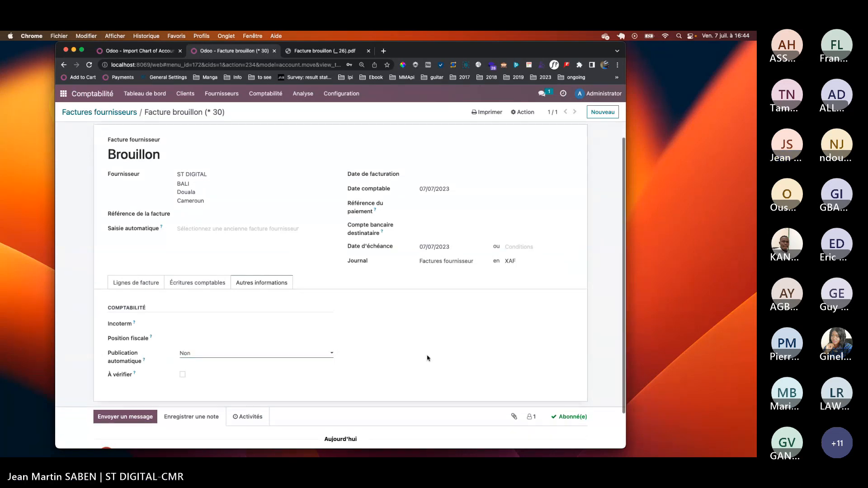
{"action": "left_click", "coordinate": [148, 302]}
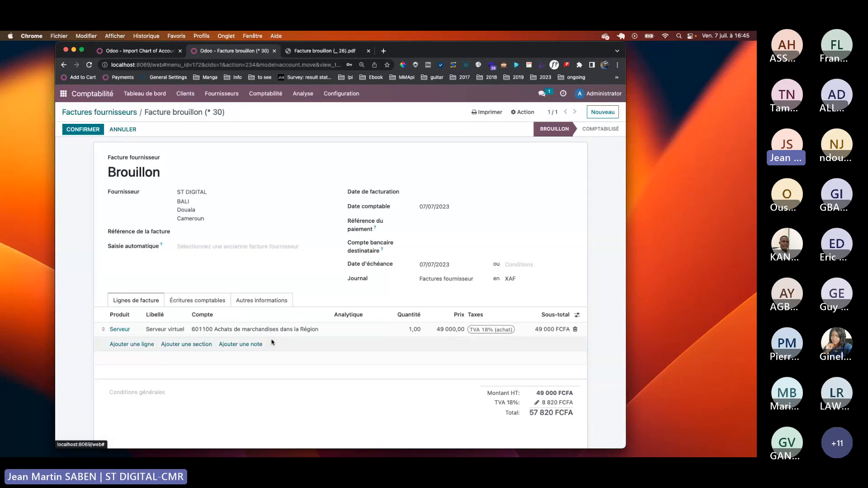
- Set the supplier invoice's billing date to 07/07/2023 and confirm the invoice
{"action": "left_click", "coordinate": [95, 133]}
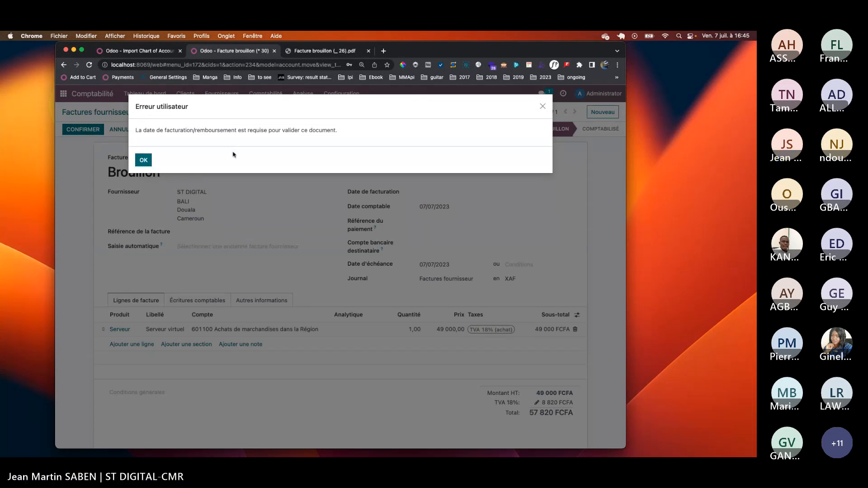
{"action": "left_click", "coordinate": [142, 159]}
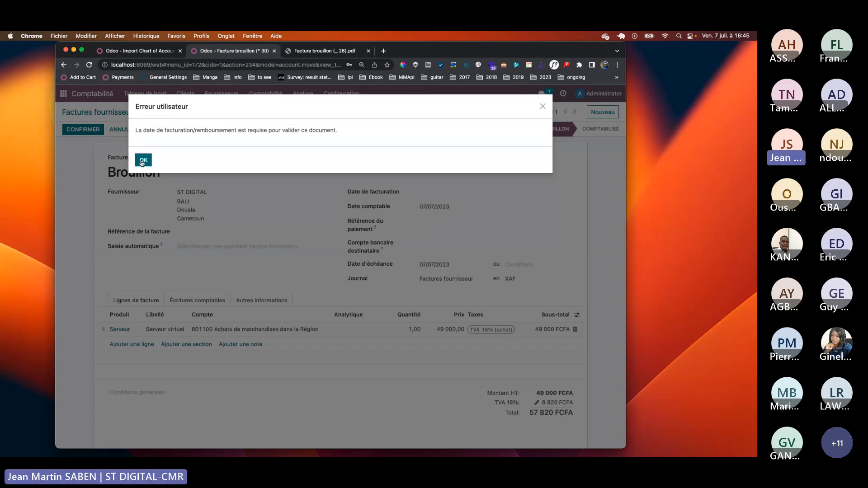
{"action": "left_click", "coordinate": [470, 193]}
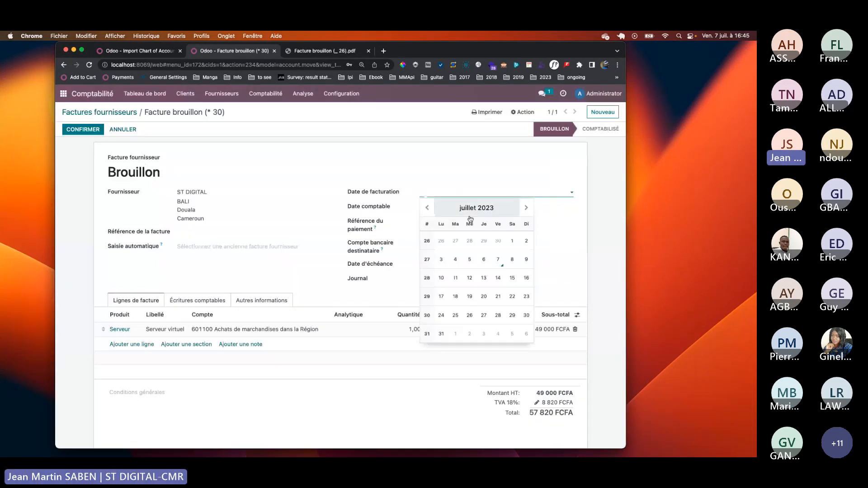
{"action": "left_click", "coordinate": [498, 260]}
{"action": "left_click", "coordinate": [97, 130]}
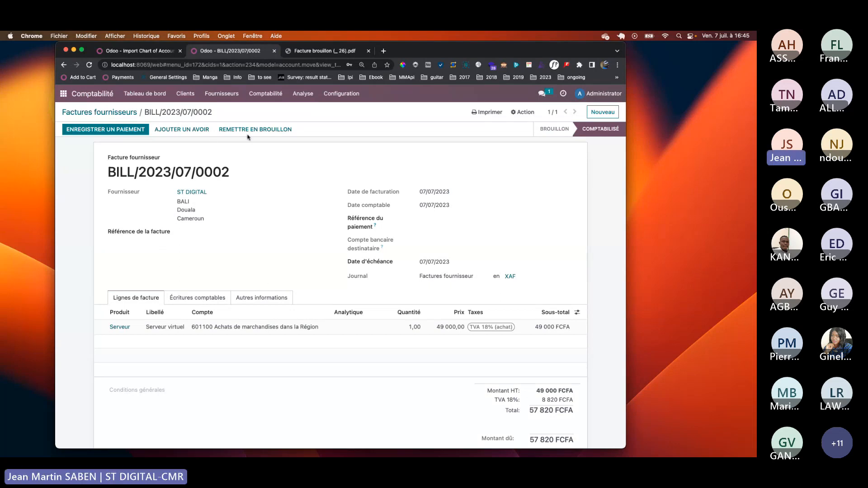
- Register the full payment of the supplier invoice through the ECOBANK journal with Chèque as the payment method
{"action": "left_click", "coordinate": [218, 100]}
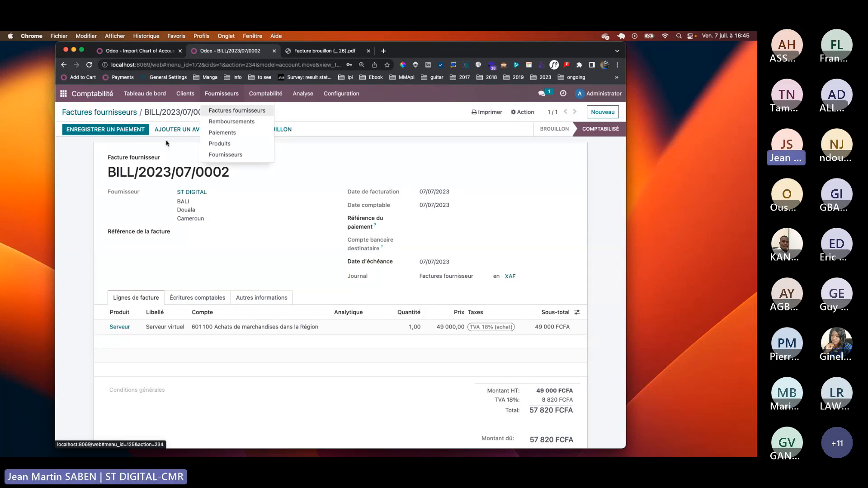
{"action": "left_click", "coordinate": [127, 134]}
{"action": "left_click", "coordinate": [127, 134]}
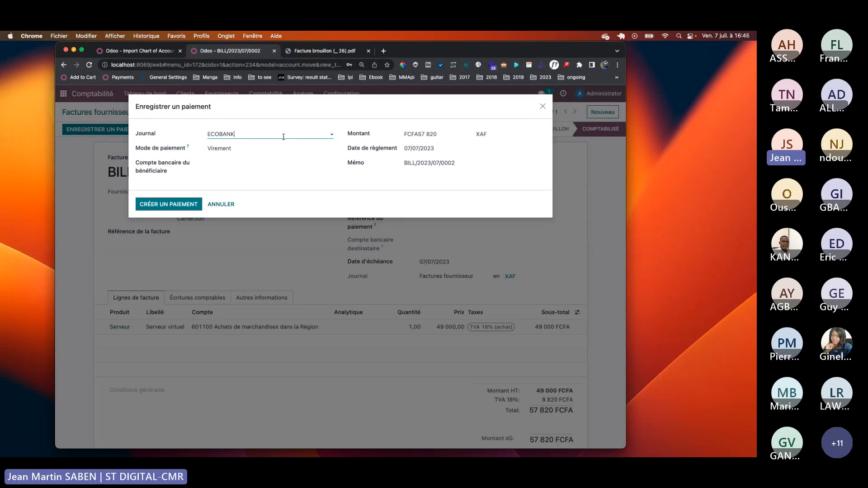
{"action": "left_click", "coordinate": [270, 148]}
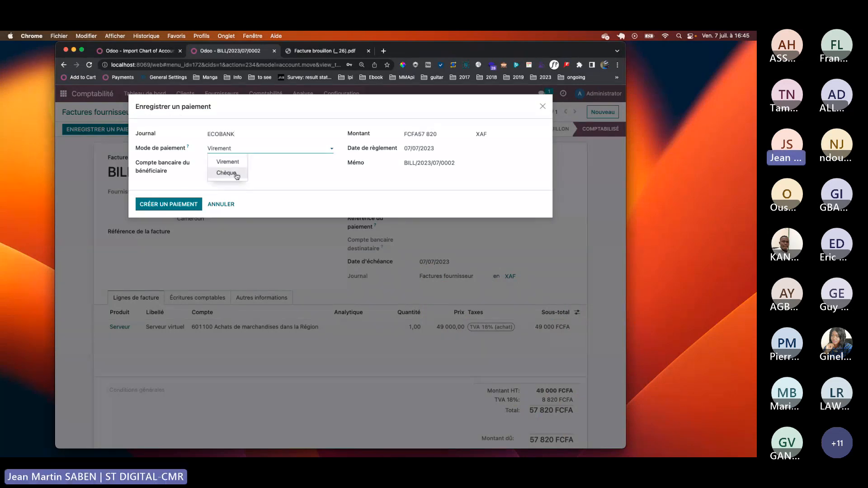
{"action": "left_click", "coordinate": [230, 173]}
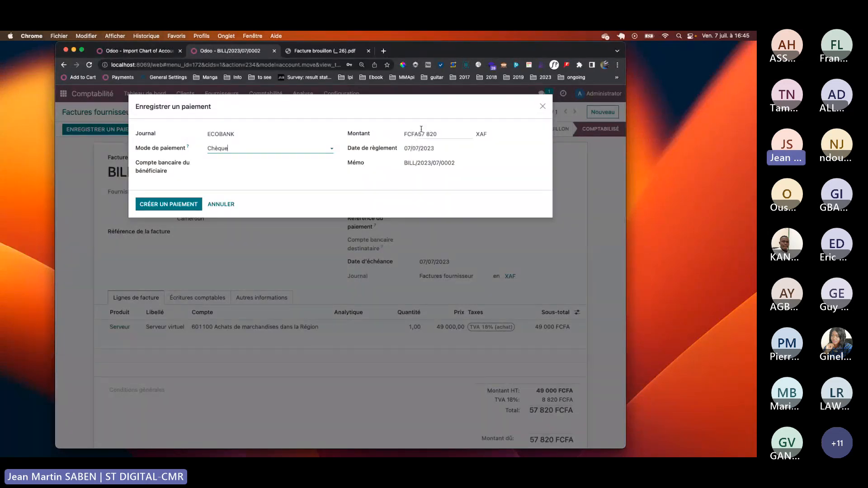
{"action": "left_click", "coordinate": [180, 206]}
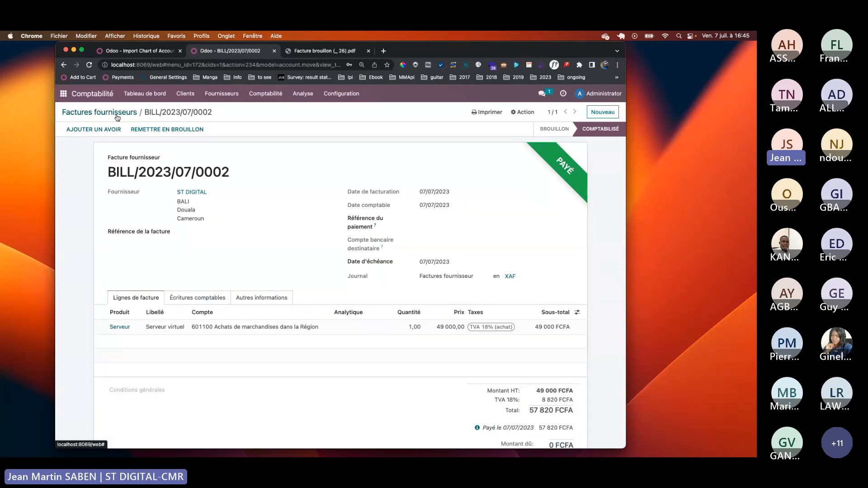
- Return to the accounting dashboard and display the aged payable balance for the supplier invoice journal
{"action": "left_click", "coordinate": [135, 96]}
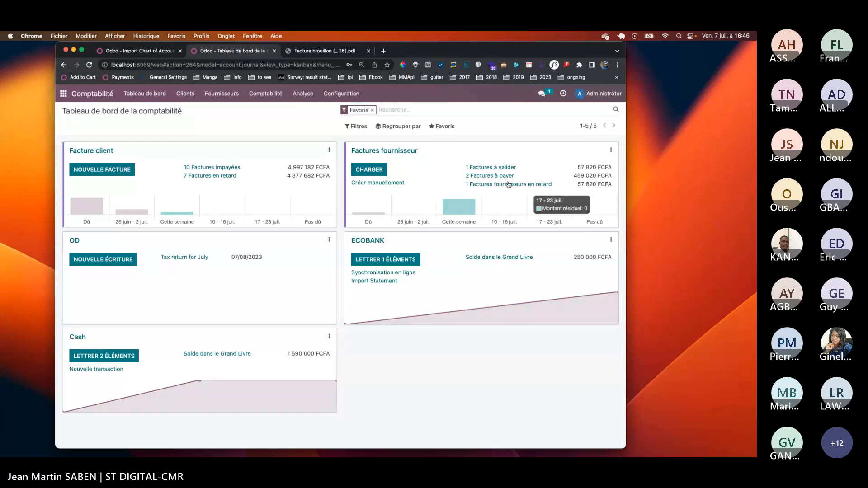
{"action": "left_click", "coordinate": [611, 150]}
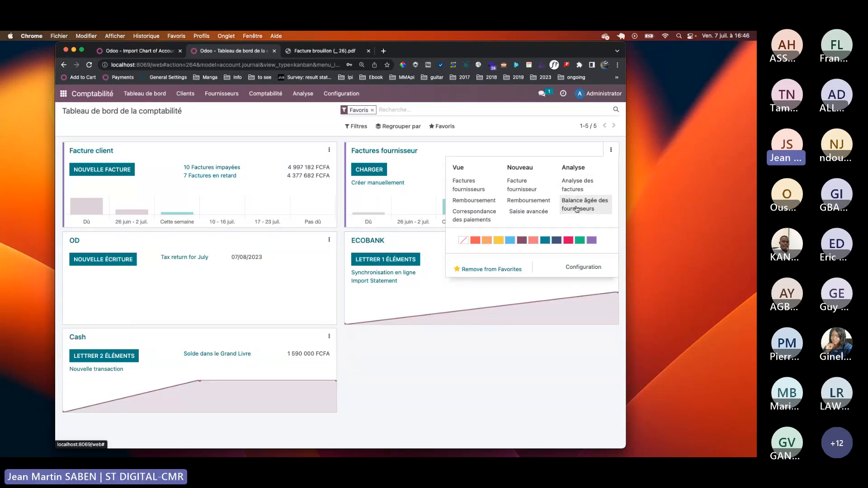
{"action": "left_click", "coordinate": [577, 208]}
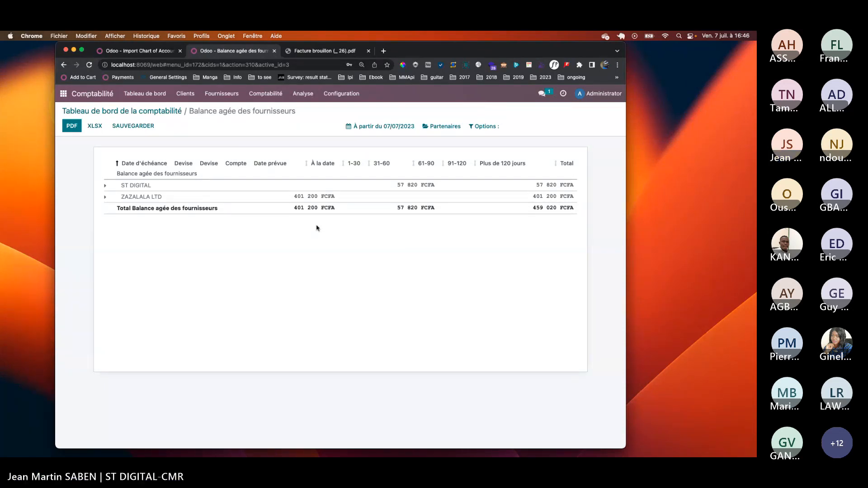
- Create a credit note for supplier invoice BILL/2023/07/0002 with the reason "Erreur facturation" and confirm it
{"action": "left_click", "coordinate": [215, 96]}
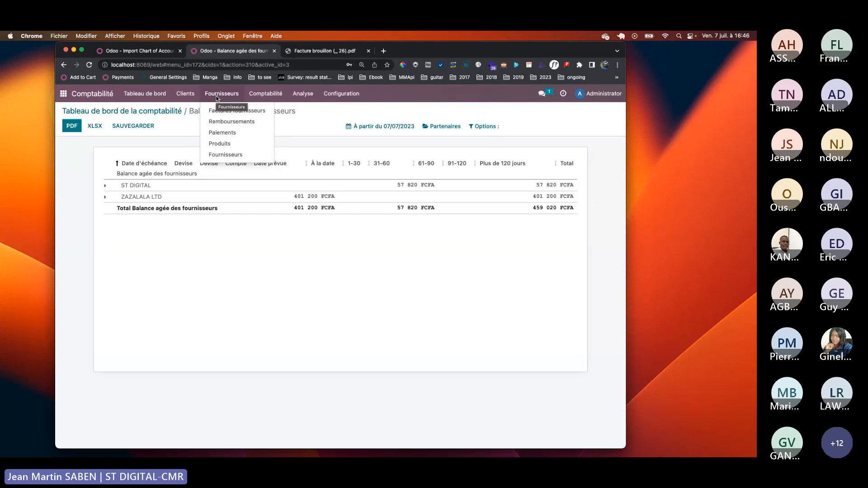
{"action": "left_click", "coordinate": [239, 111]}
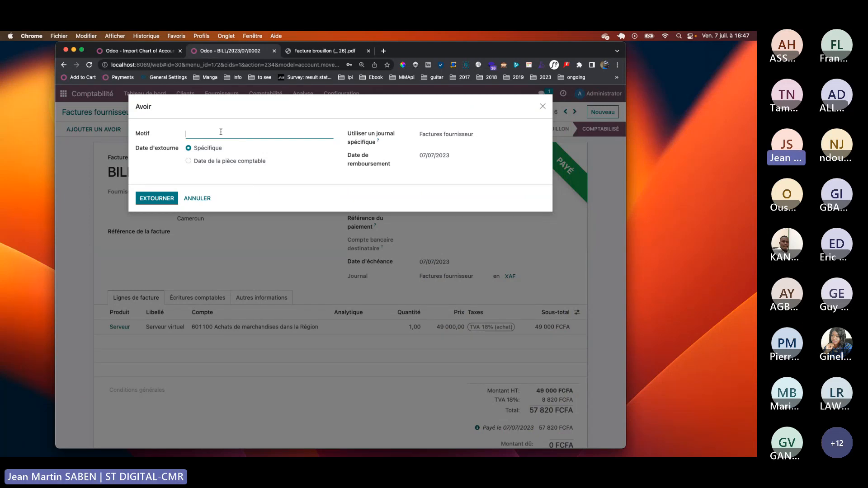
{"action": "type", "text": "Erreur facturation"}
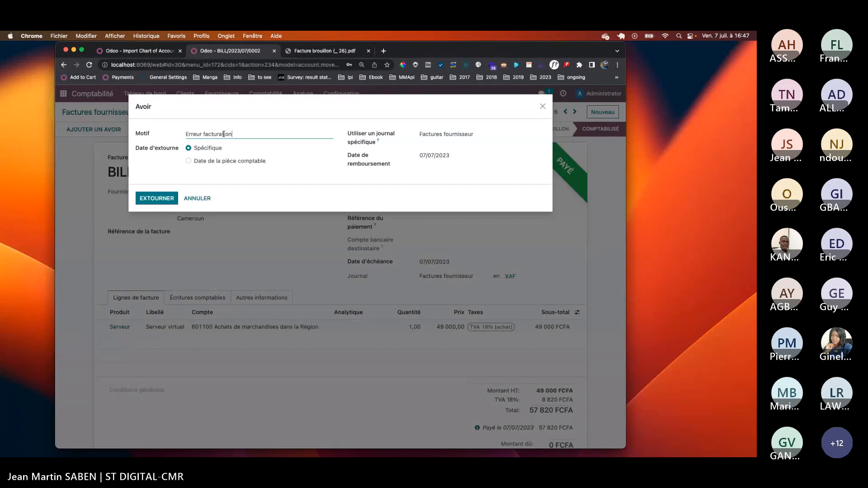
{"action": "left_click", "coordinate": [161, 200]}
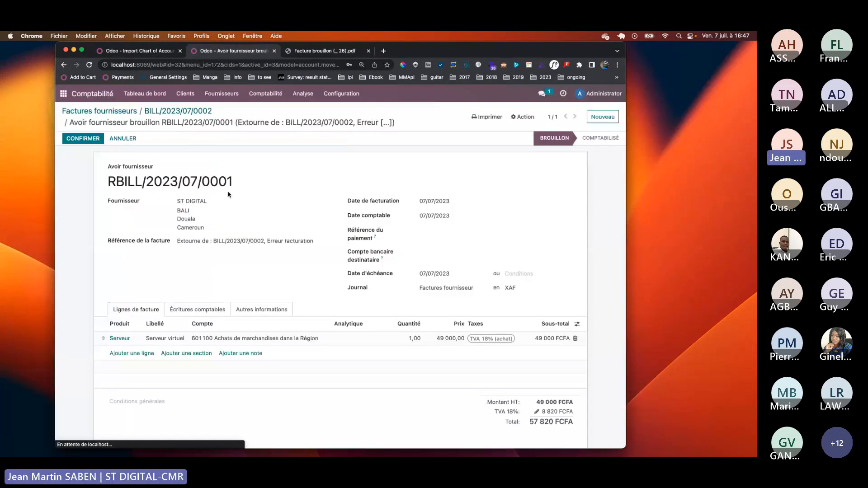
{"action": "left_click", "coordinate": [90, 139]}
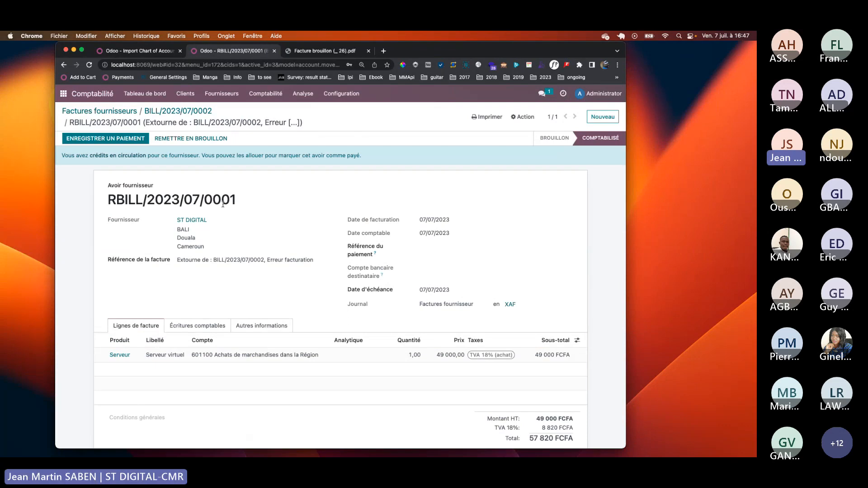
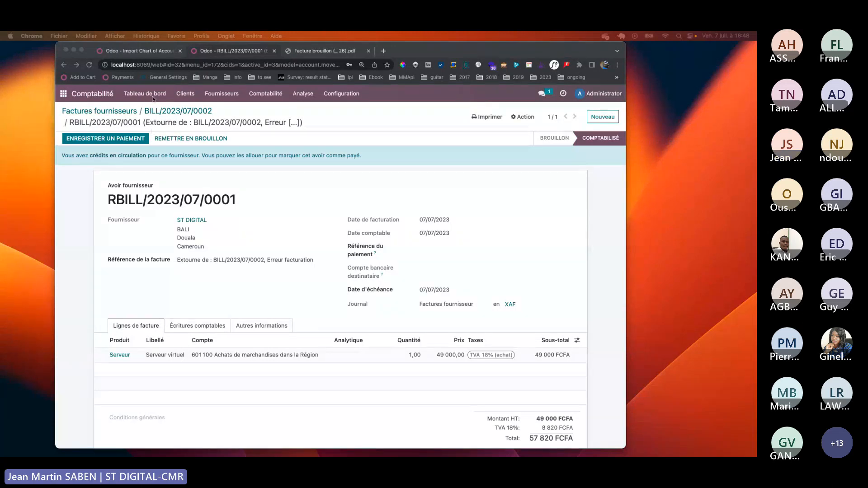
- Try a new advanced entry in the Cash journal with one line on account 571001 Cash, and leave it for the dashboard
{"action": "left_click", "coordinate": [149, 95]}
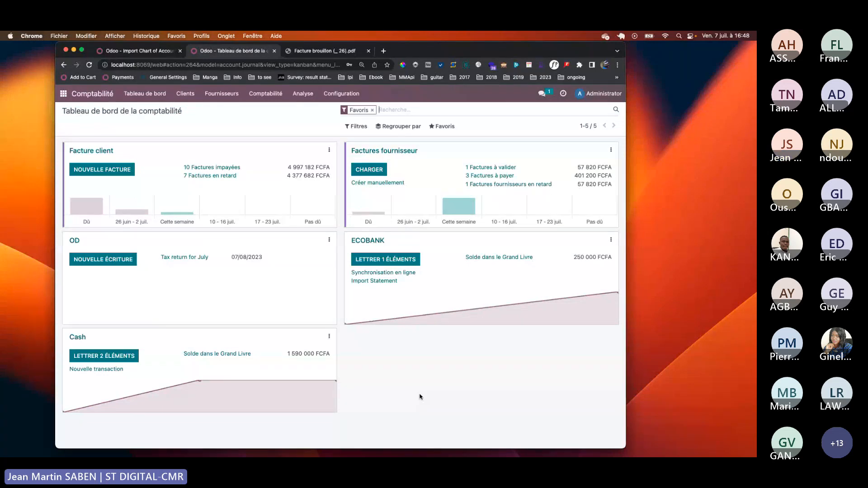
{"action": "left_click", "coordinate": [330, 337]}
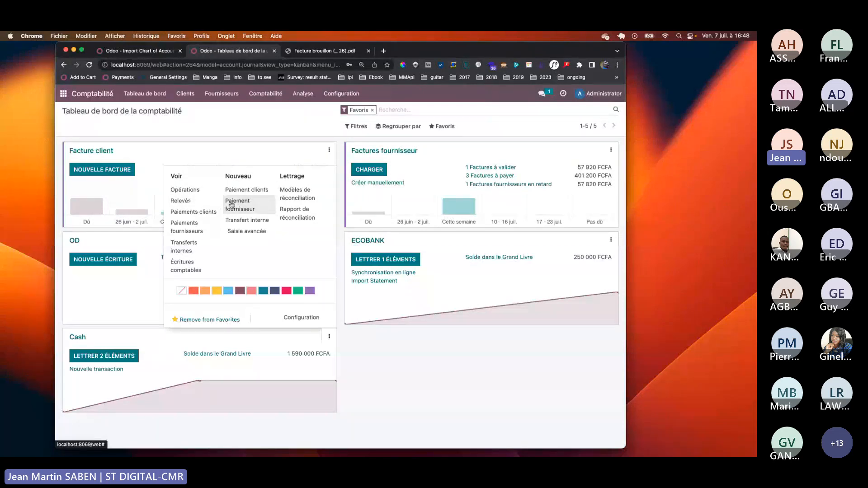
{"action": "left_click", "coordinate": [247, 232]}
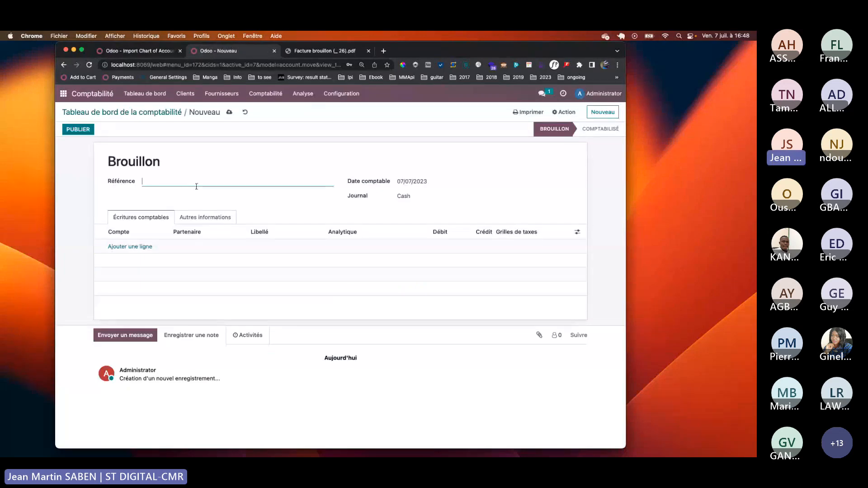
{"action": "left_click", "coordinate": [137, 247]}
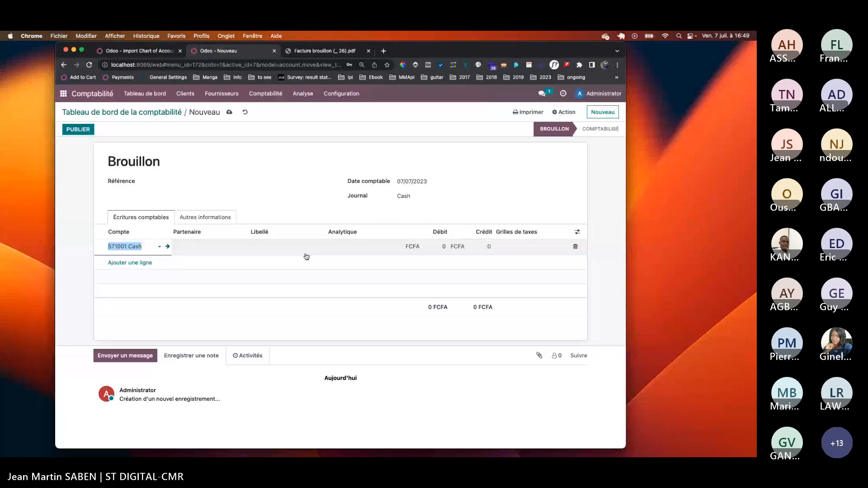
{"action": "left_click", "coordinate": [130, 112]}
{"action": "left_click", "coordinate": [611, 240]}
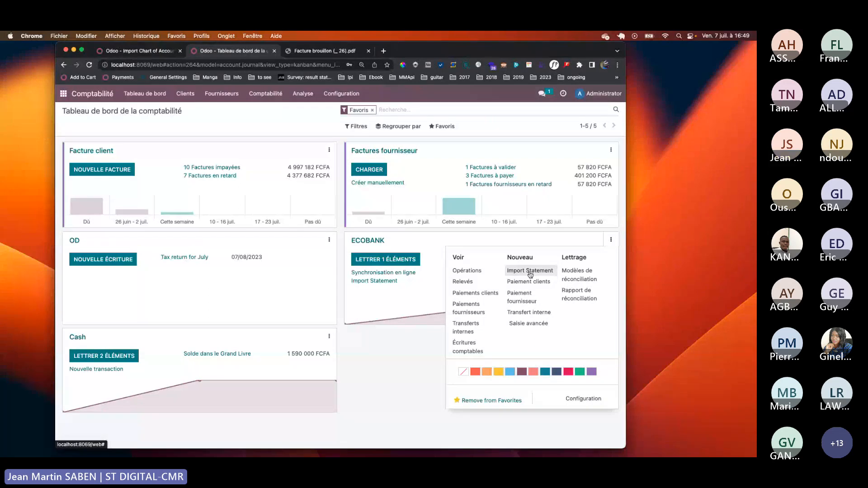
{"action": "left_click", "coordinate": [385, 363]}
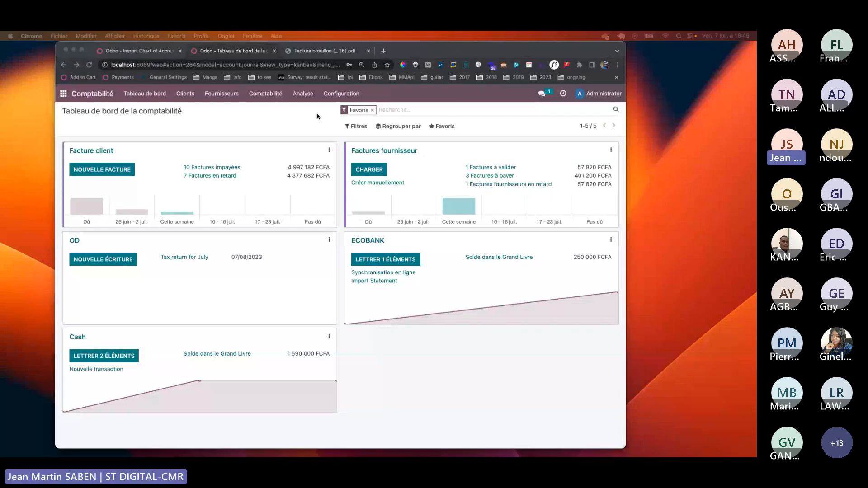
{"action": "left_click", "coordinate": [266, 94]}
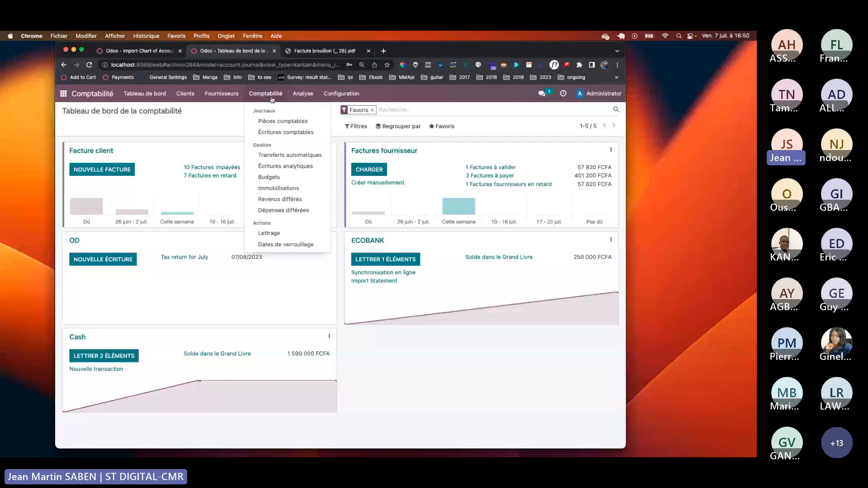
- Open the general ledger report and unfold the entries of account 411100 Clients
{"action": "mouse_move", "coordinate": [303, 93]}
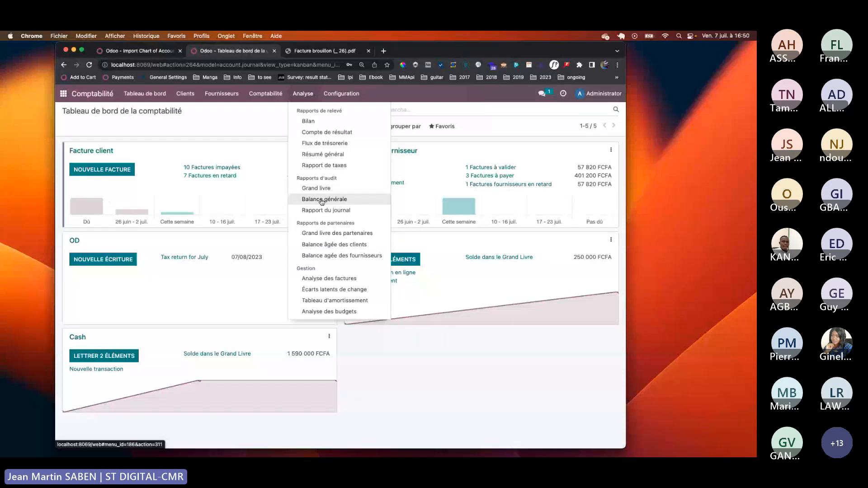
{"action": "left_click", "coordinate": [316, 188]}
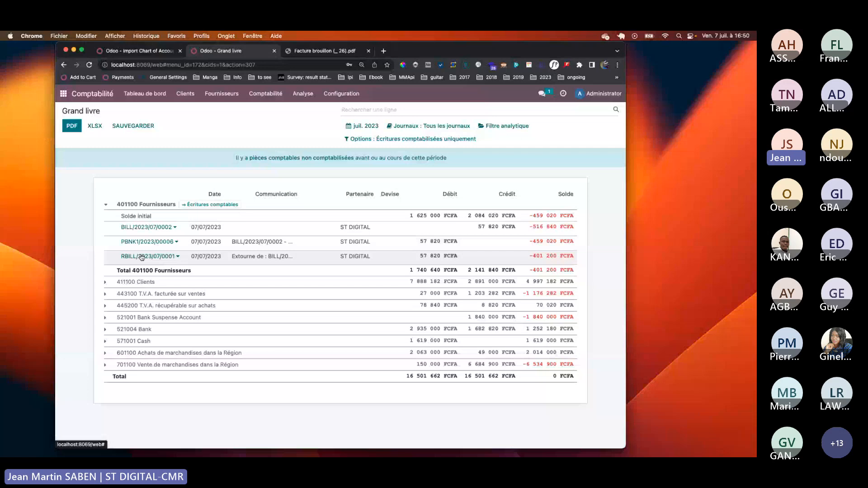
{"action": "left_click", "coordinate": [141, 282]}
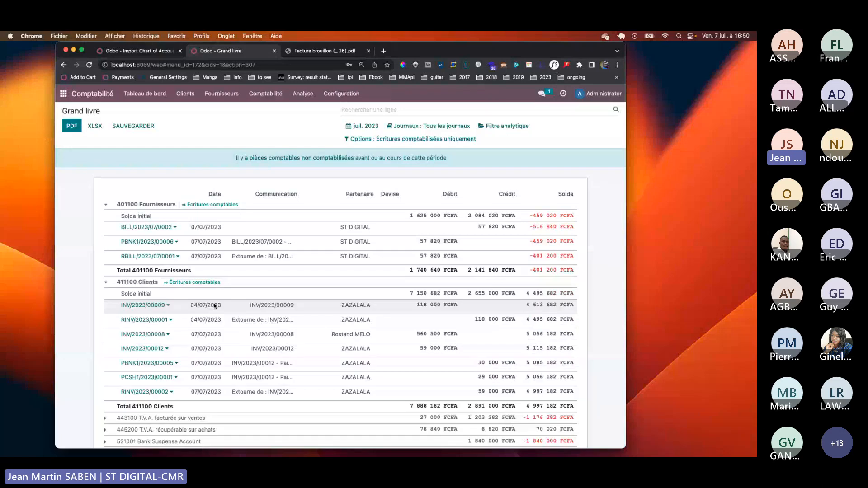
- Set the general ledger's period to the current fiscal year and look through its customer and supplier entries
{"action": "left_click", "coordinate": [362, 126]}
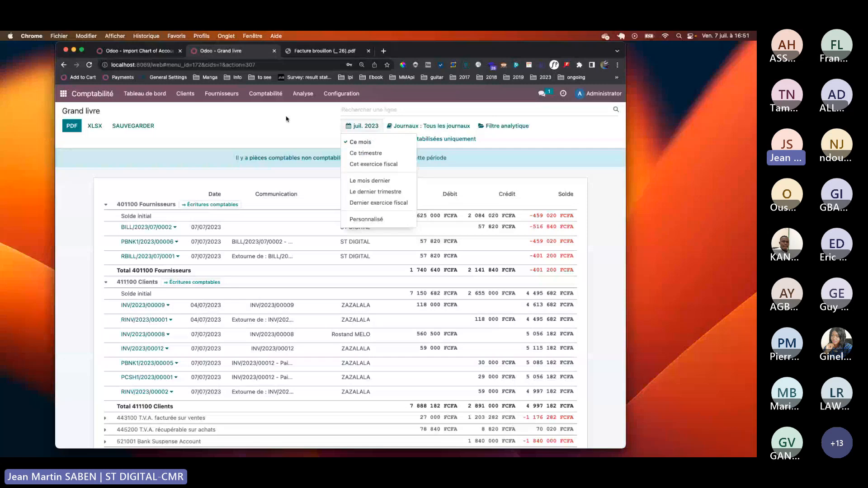
{"action": "left_click", "coordinate": [287, 119]}
{"action": "left_click", "coordinate": [363, 131]}
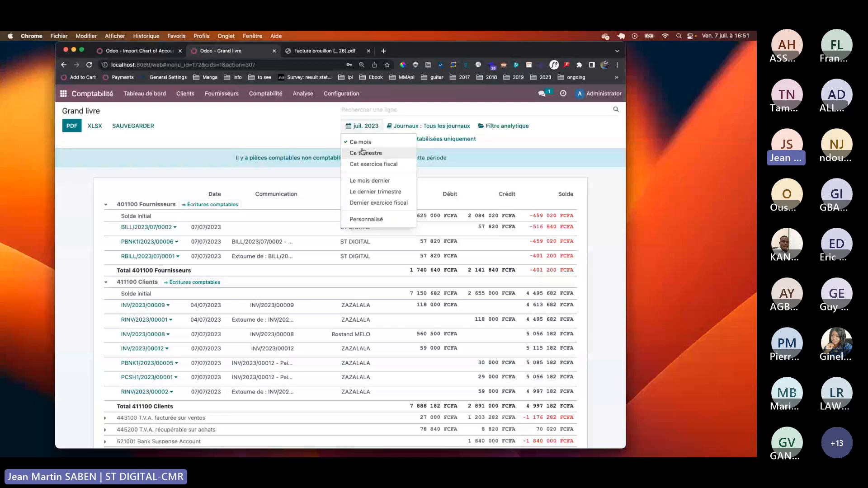
{"action": "left_click", "coordinate": [366, 164]}
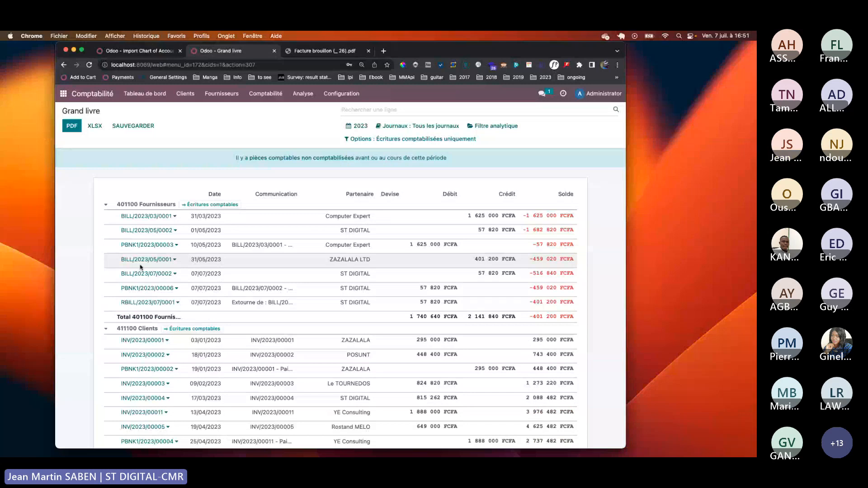
{"action": "scroll", "coordinate": [140, 268], "scroll_direction": "down", "scroll_amount": 10}
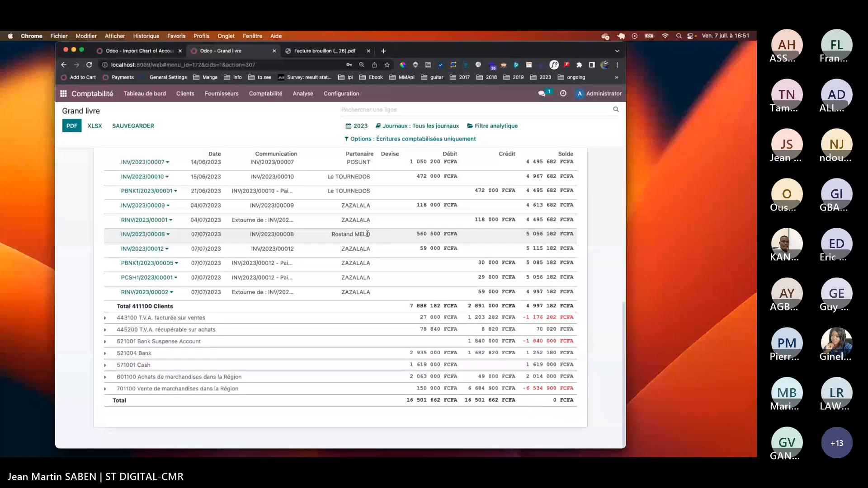
{"action": "scroll", "coordinate": [104, 248], "scroll_direction": "up", "scroll_amount": 5}
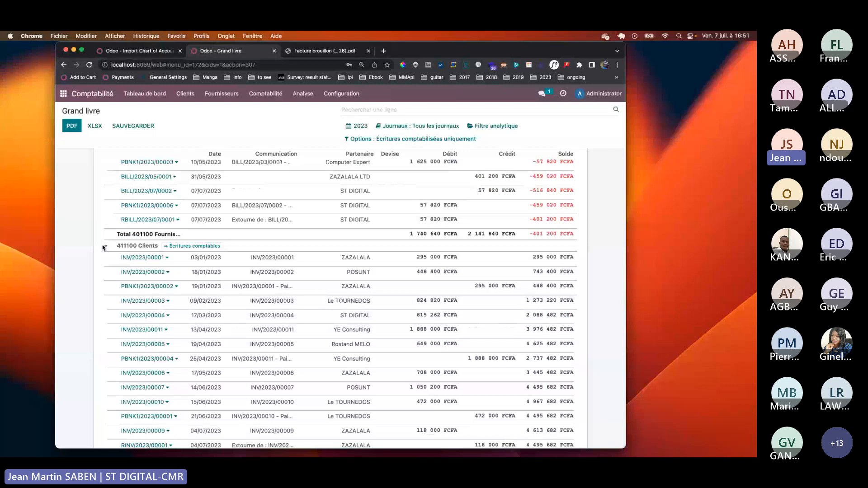
- Fold the general ledger accounts and unfold only 401100 Fournisseurs to review its entries for the year
{"action": "left_click", "coordinate": [104, 247]}
{"action": "left_click", "coordinate": [105, 184]}
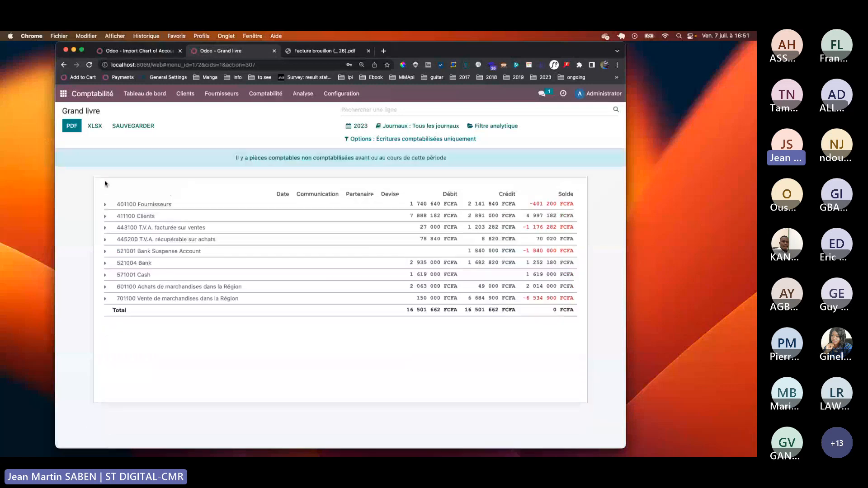
{"action": "left_click", "coordinate": [107, 206]}
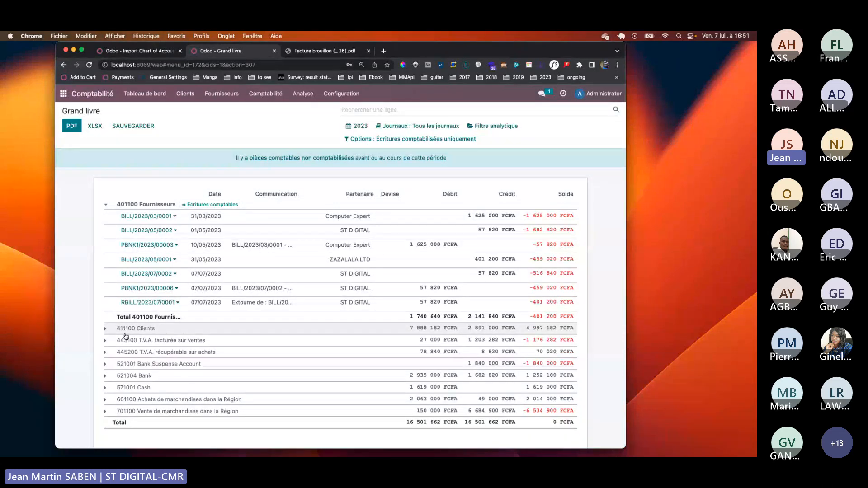
{"action": "scroll", "coordinate": [143, 202], "scroll_direction": "down", "scroll_amount": 1}
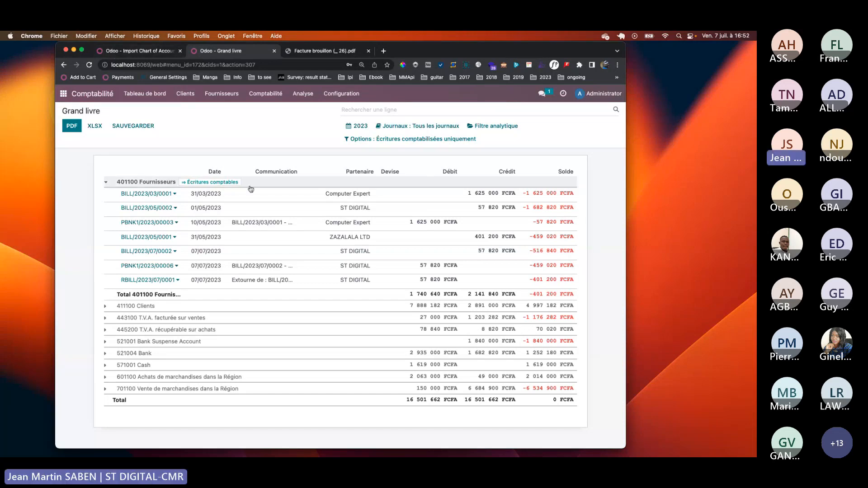
- Open the trial balance, view the journal items behind account 401100 Fournisseurs and return to the report
{"action": "left_click", "coordinate": [302, 94]}
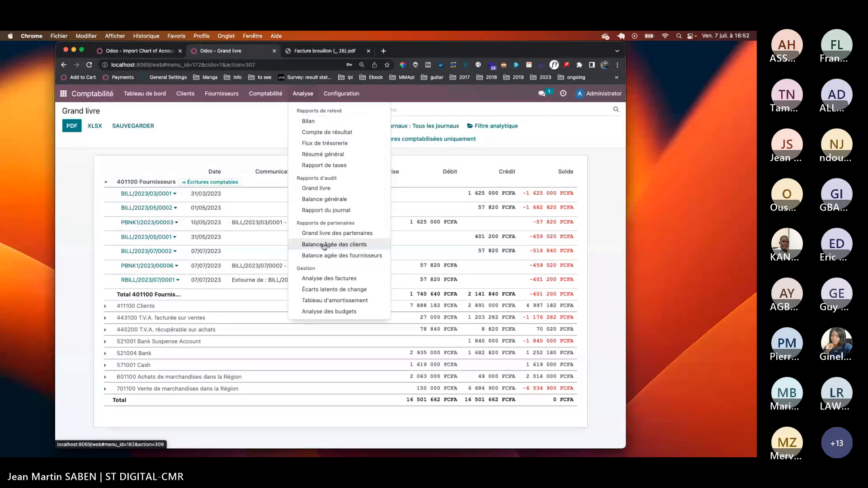
{"action": "left_click", "coordinate": [325, 199]}
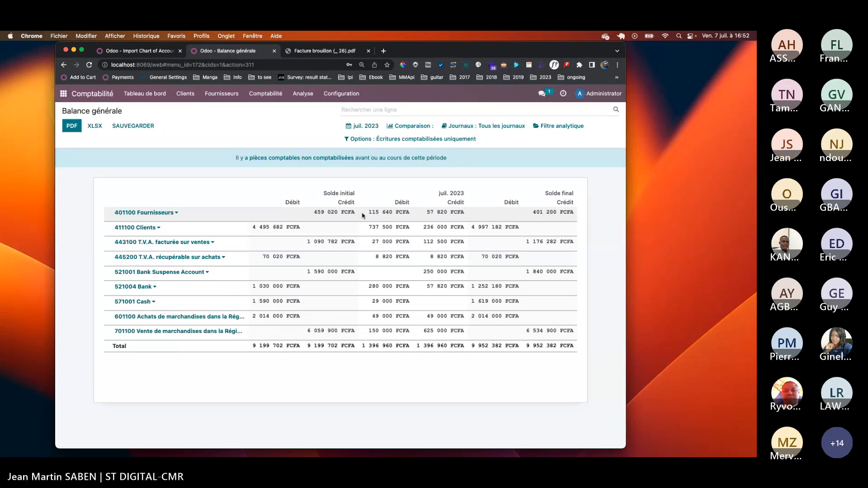
{"action": "left_click", "coordinate": [176, 212]}
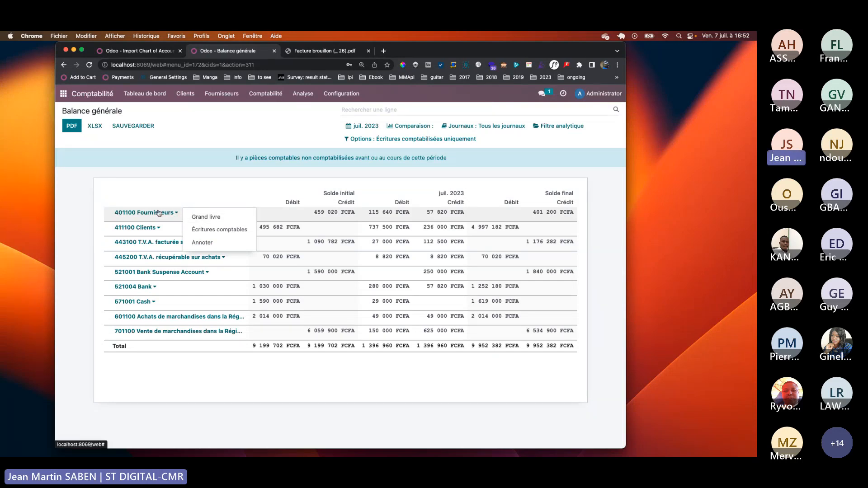
{"action": "left_click", "coordinate": [277, 202]}
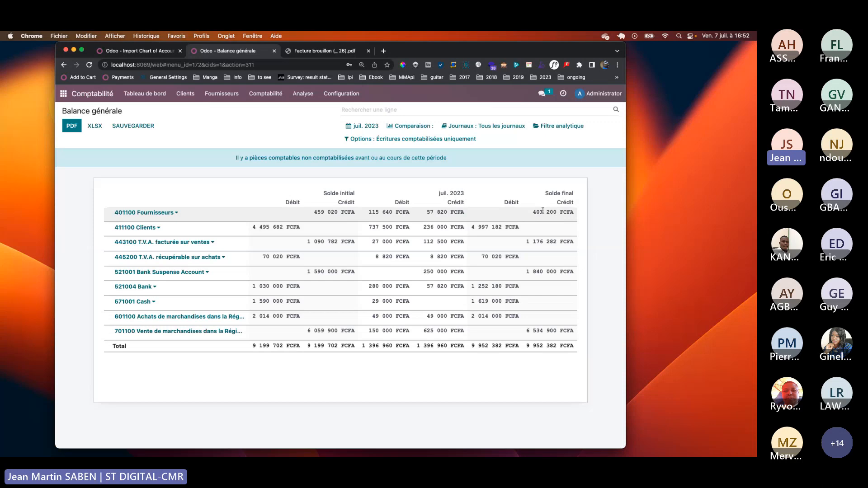
{"action": "left_click", "coordinate": [175, 213]}
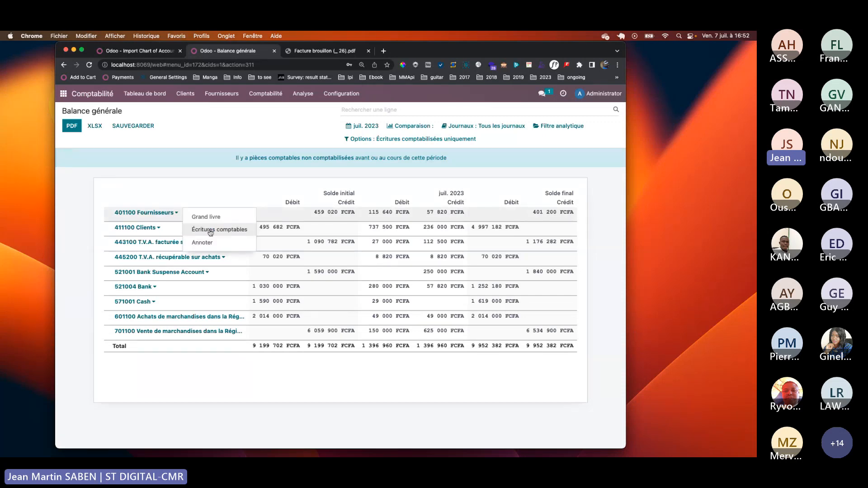
{"action": "left_click", "coordinate": [209, 230]}
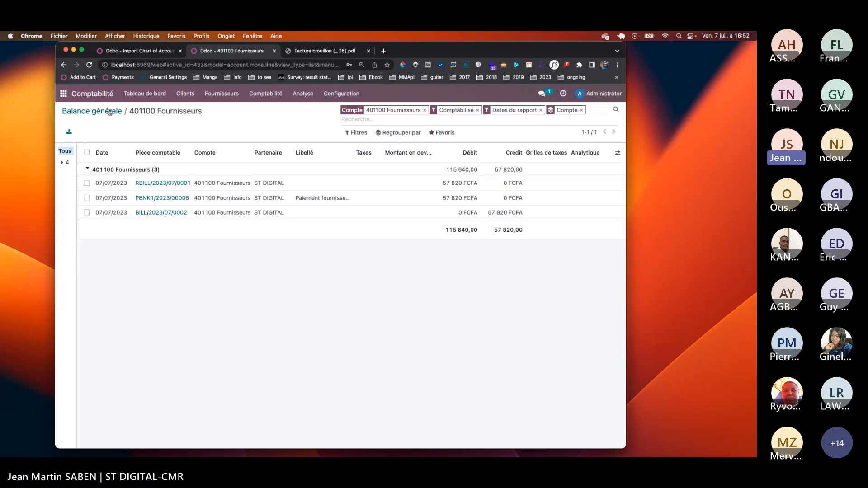
{"action": "left_click", "coordinate": [110, 113]}
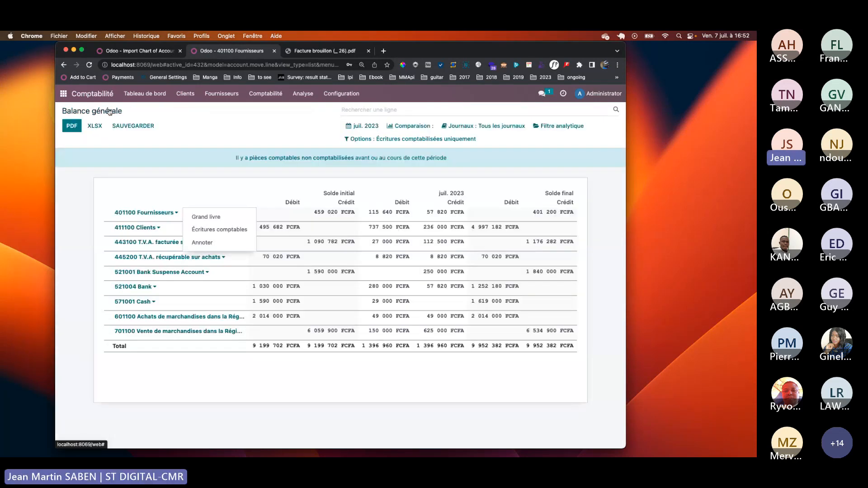
{"action": "left_click", "coordinate": [146, 195]}
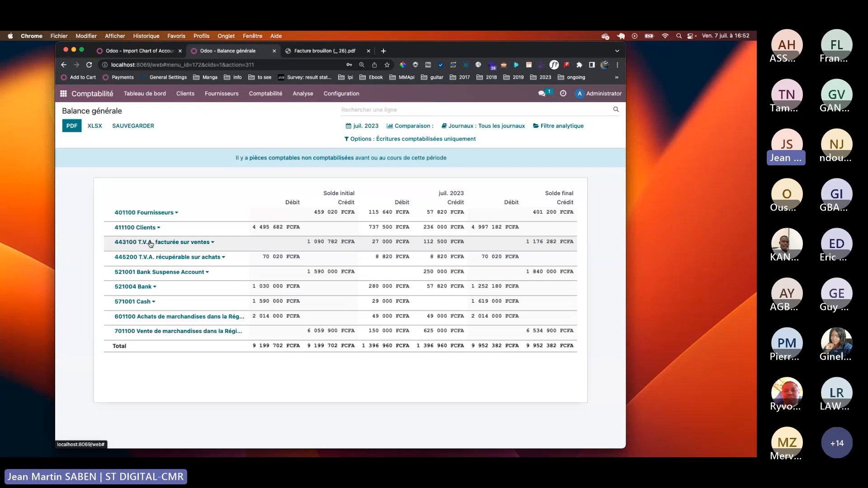
- Open the balance sheet and examine its assets, liabilities and equity sections
{"action": "left_click", "coordinate": [304, 94]}
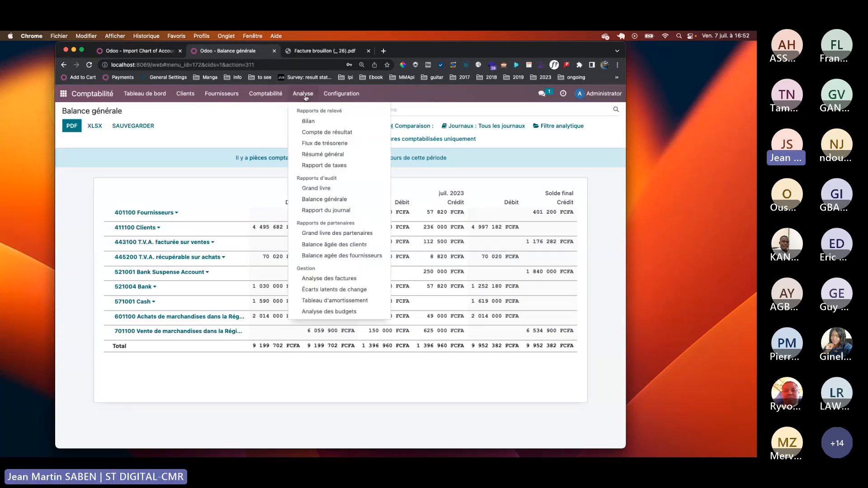
{"action": "left_click", "coordinate": [308, 121]}
{"action": "scroll", "coordinate": [370, 319], "scroll_direction": "down", "scroll_amount": 5}
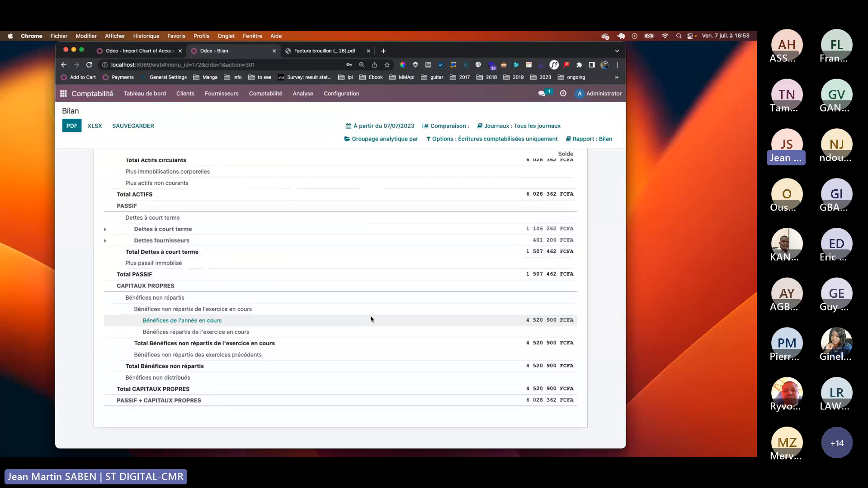
{"action": "scroll", "coordinate": [371, 319], "scroll_direction": "up", "scroll_amount": 5}
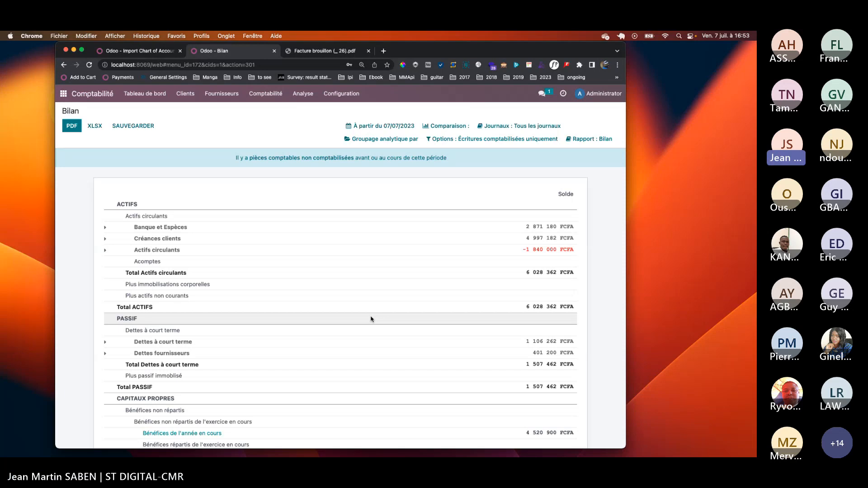
{"action": "scroll", "coordinate": [371, 319], "scroll_direction": "down", "scroll_amount": 5}
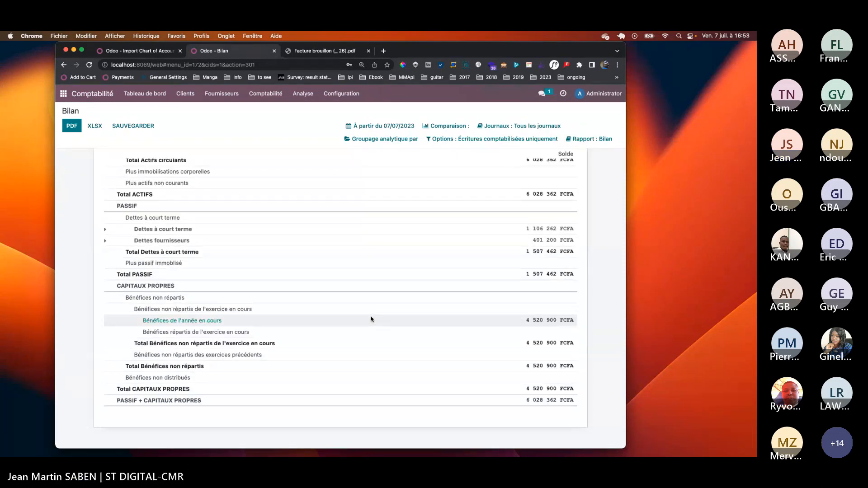
{"action": "scroll", "coordinate": [370, 319], "scroll_direction": "up", "scroll_amount": 3}
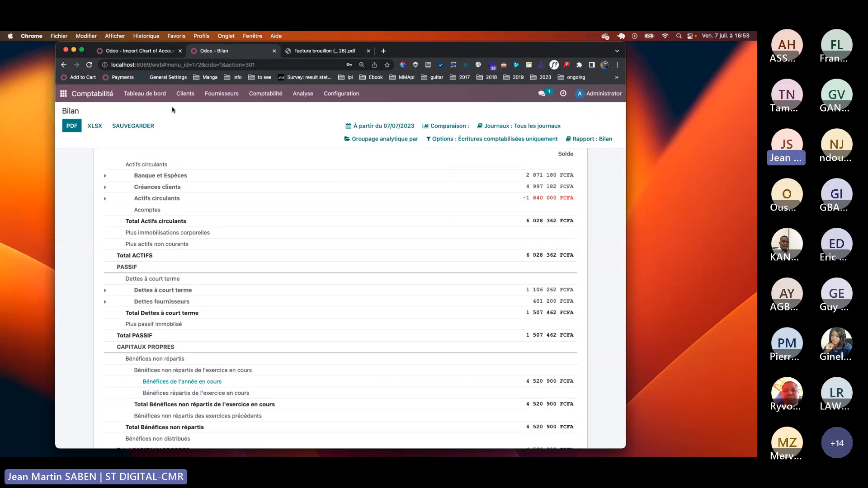
- Display the Accounting dashboard in the Tableaux de bord app and return to the home screen
{"action": "left_click", "coordinate": [63, 94]}
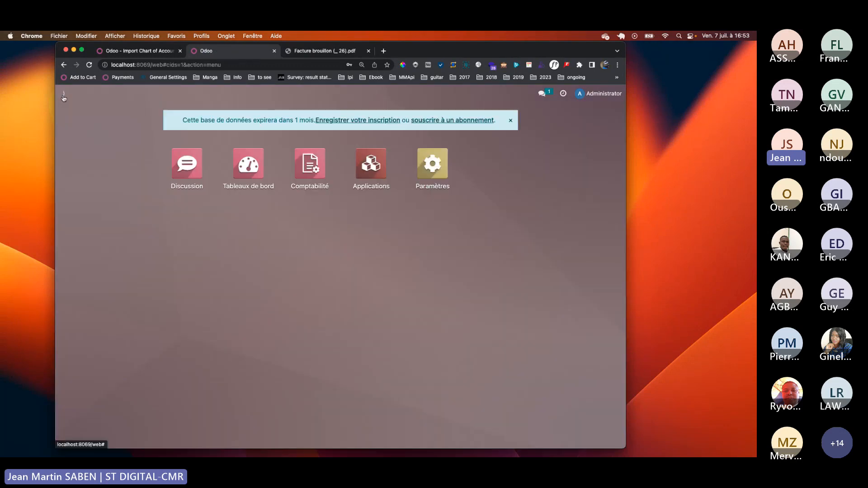
{"action": "left_click", "coordinate": [247, 165]}
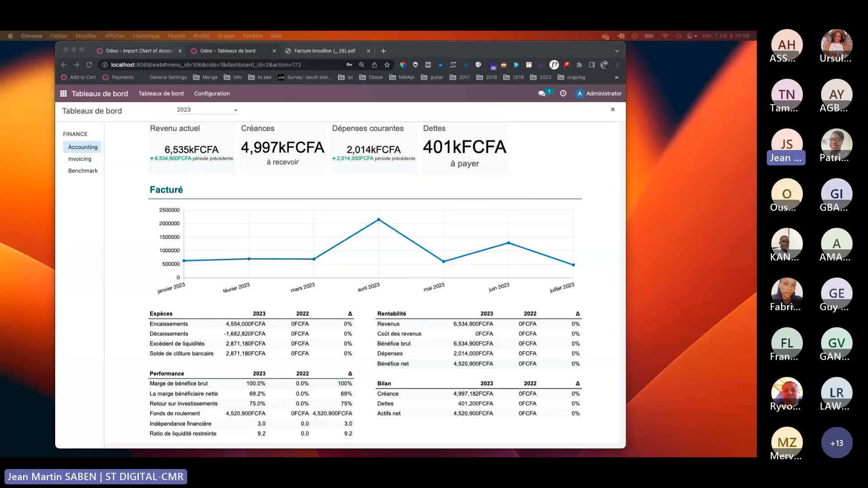
{"action": "left_click", "coordinate": [64, 98]}
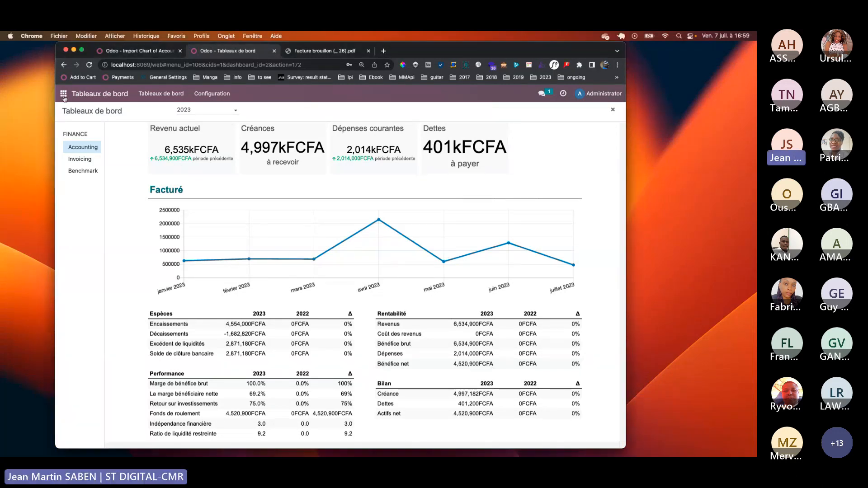
{"action": "left_click", "coordinate": [64, 97]}
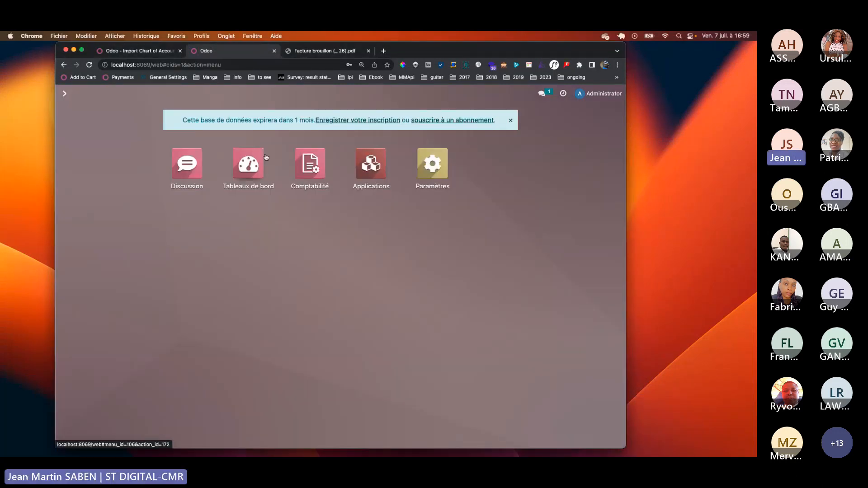
- Open customer invoice INV/2023/00012 in Comptabilité to review it and return to the customer invoice list
{"action": "left_click", "coordinate": [316, 172]}
{"action": "left_click", "coordinate": [185, 95]}
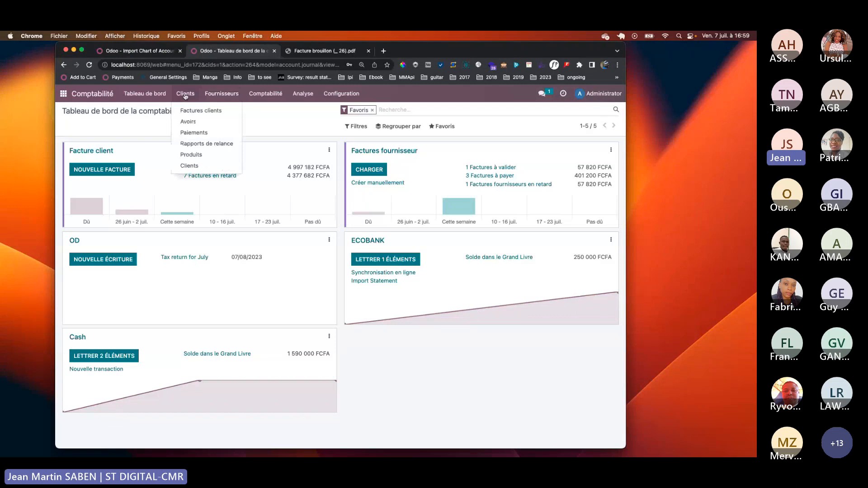
{"action": "left_click", "coordinate": [200, 110]}
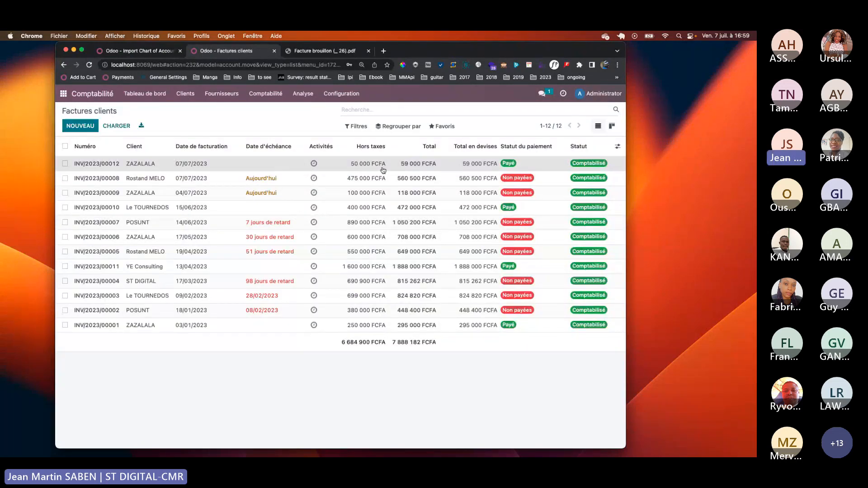
{"action": "left_click", "coordinate": [381, 167]}
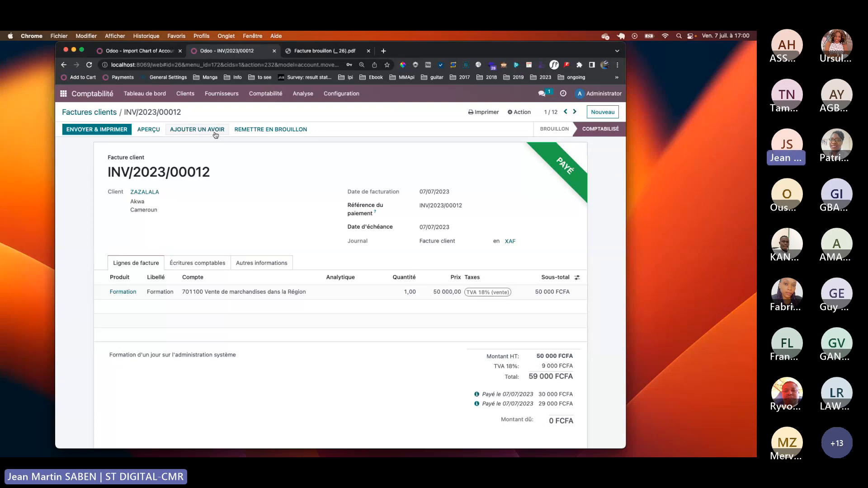
{"action": "left_click", "coordinate": [111, 114]}
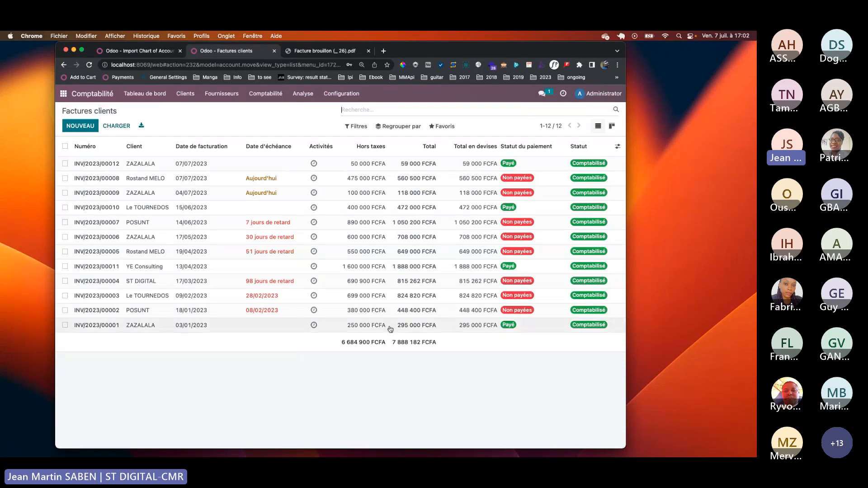
- View the Invoicing and Benchmark dashboards in the Tableaux de bord app and go back to the home screen
{"action": "left_click", "coordinate": [64, 93]}
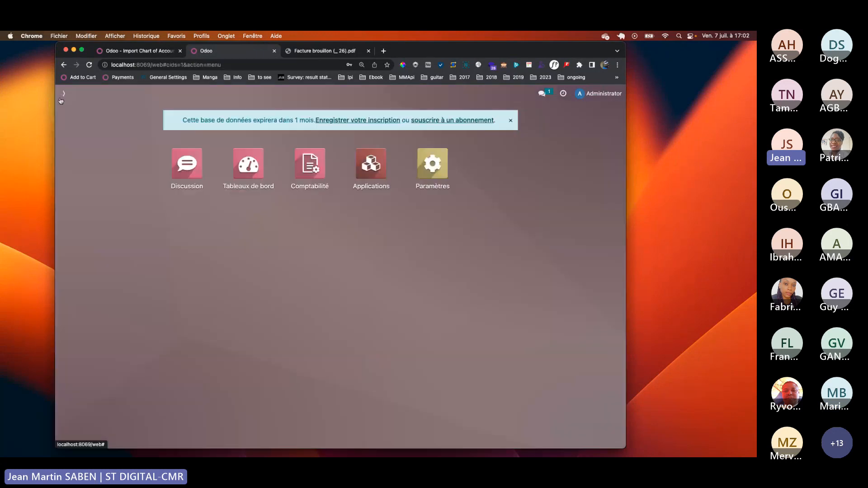
{"action": "left_click", "coordinate": [249, 177]}
{"action": "left_click", "coordinate": [80, 159]}
{"action": "left_click", "coordinate": [83, 171]}
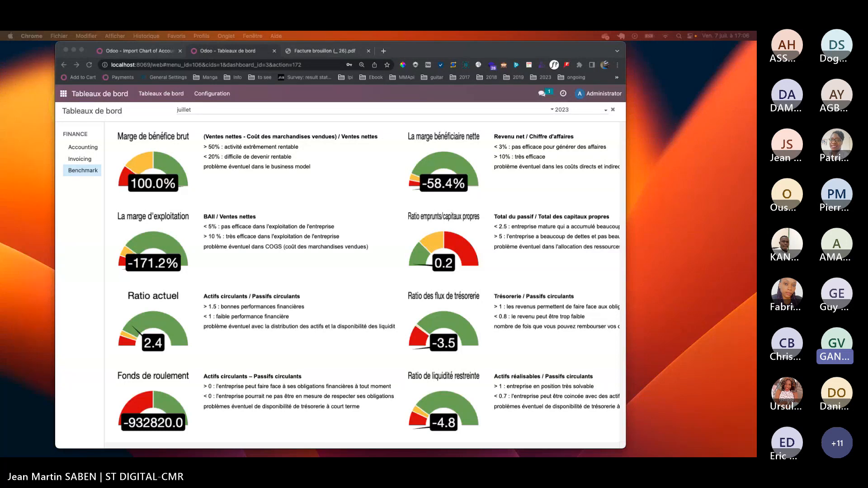
{"action": "left_click", "coordinate": [63, 95]}
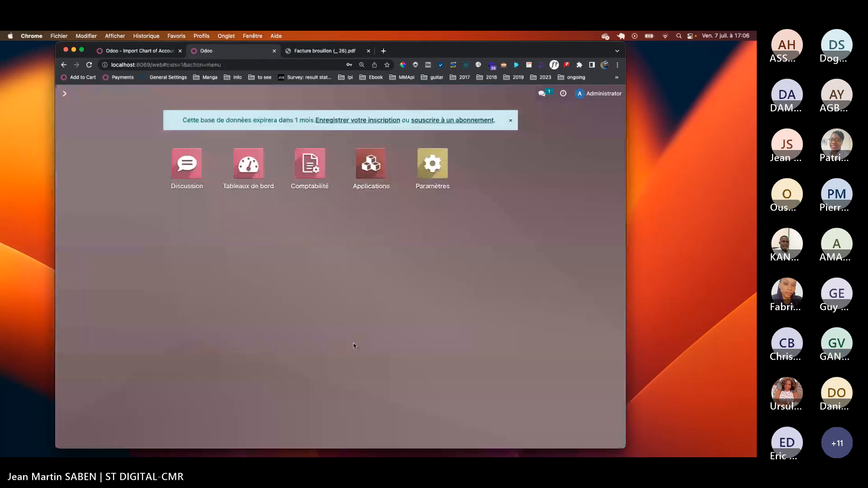
- Display the list of internal users in the Paramètres app
{"action": "left_click", "coordinate": [425, 178]}
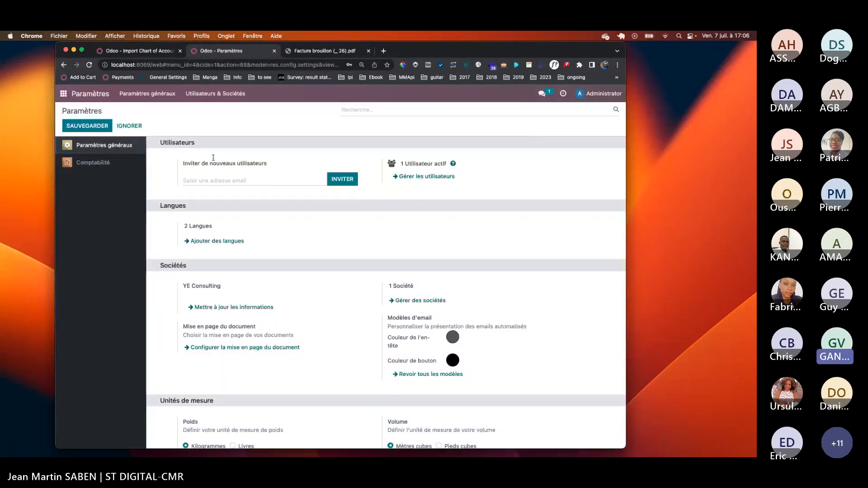
{"action": "left_click", "coordinate": [195, 95]}
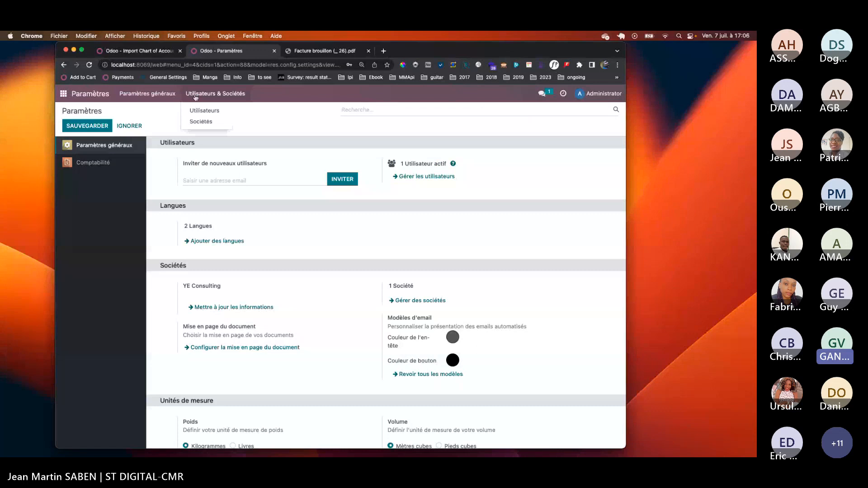
{"action": "left_click", "coordinate": [202, 110]}
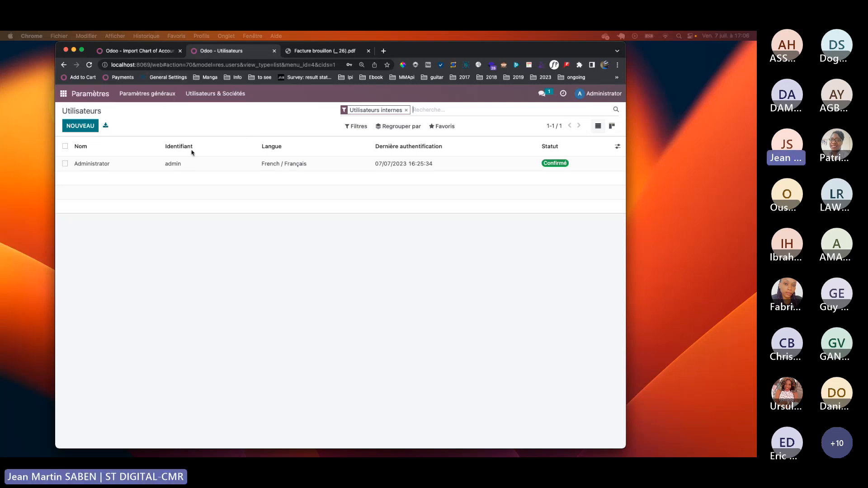
{"action": "left_click", "coordinate": [195, 77]}
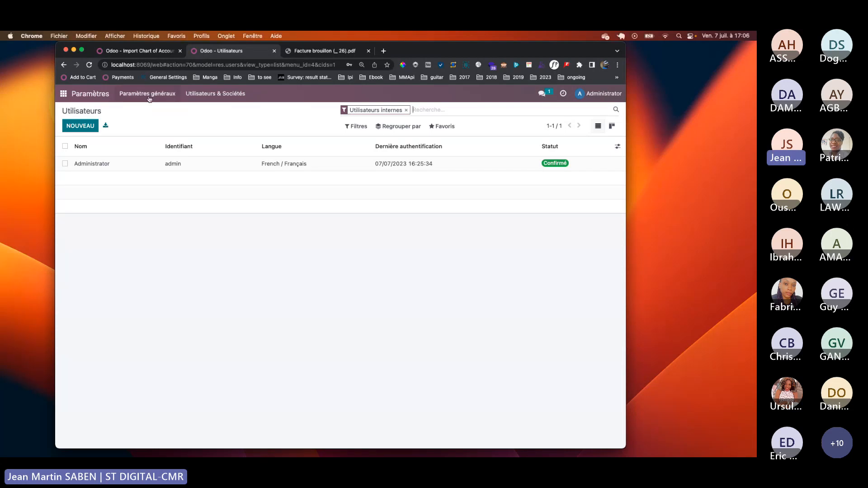
{"action": "left_click", "coordinate": [205, 95]}
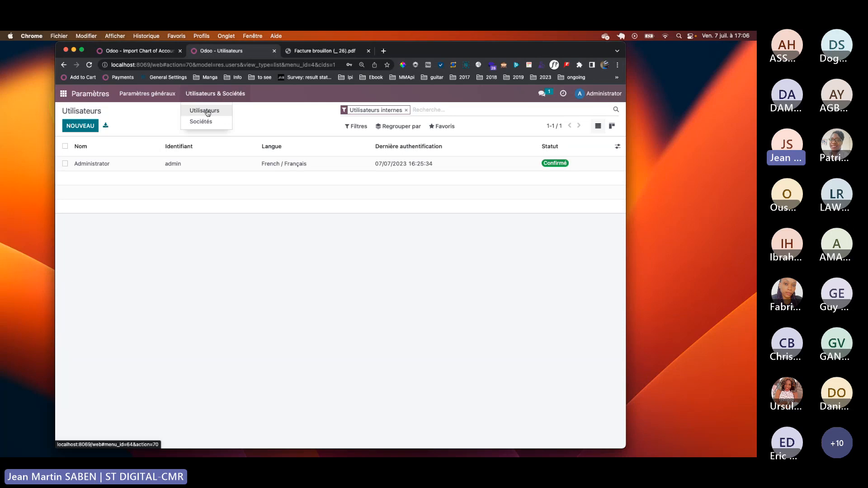
{"action": "left_click", "coordinate": [207, 113]}
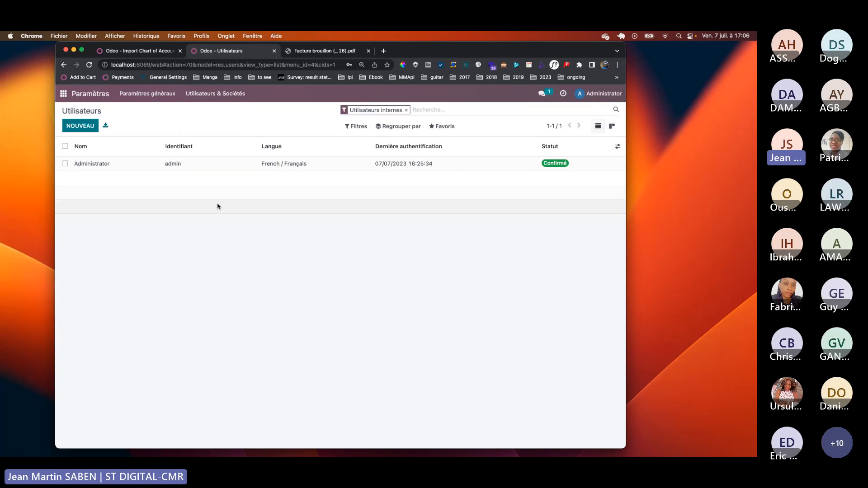
- Open the Administrator user and review its preferences and access rights
{"action": "left_click", "coordinate": [180, 169]}
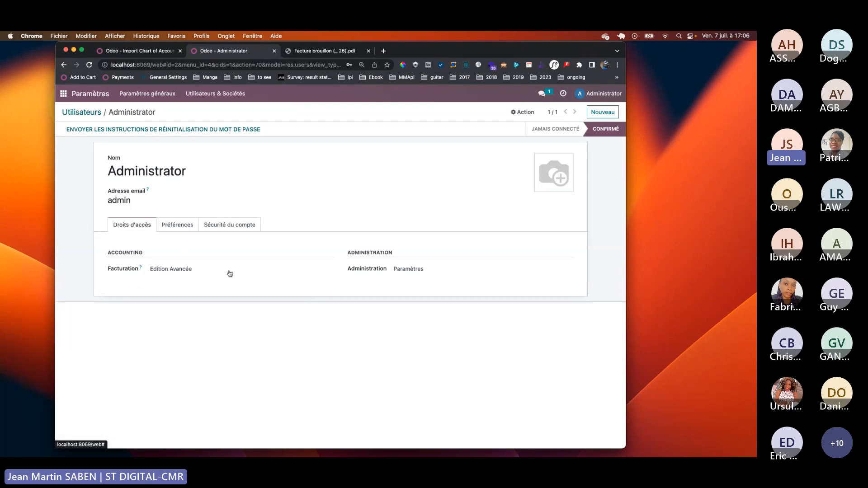
{"action": "left_click", "coordinate": [176, 232]}
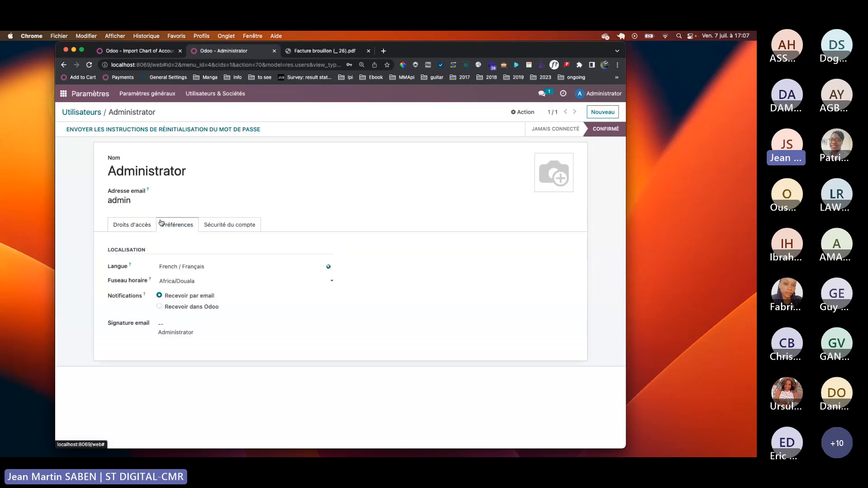
{"action": "left_click", "coordinate": [137, 224]}
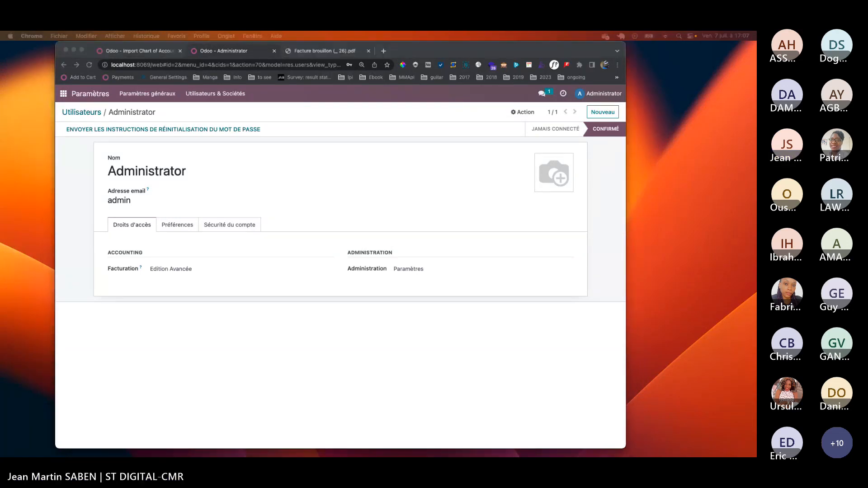
- Open Odoo's Paramètres app in debug mode in a second browser window and arrange both windows side by side
{"action": "left_click", "coordinate": [184, 64]}
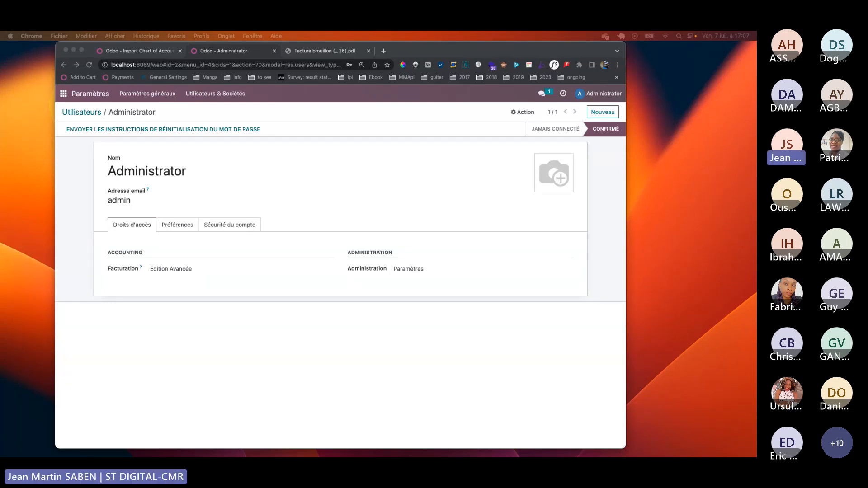
{"action": "left_click_drag", "start_coordinate": [510, 73], "coordinate": [532, 97]}
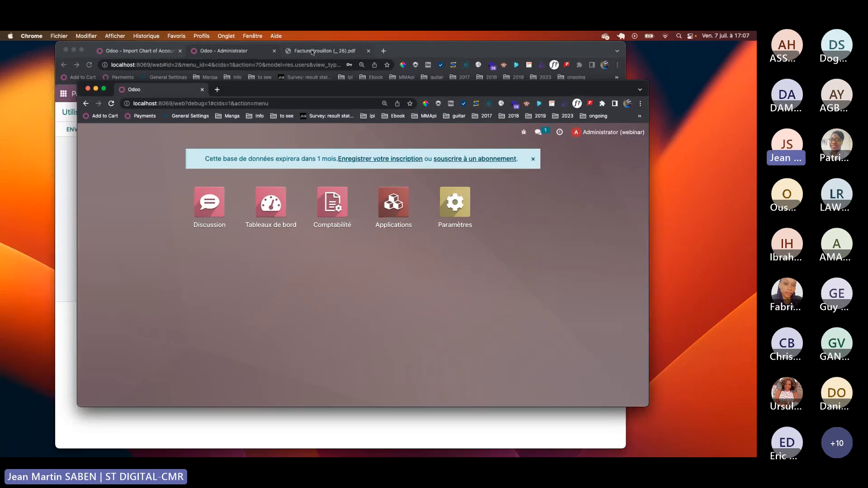
{"action": "left_click", "coordinate": [460, 217]}
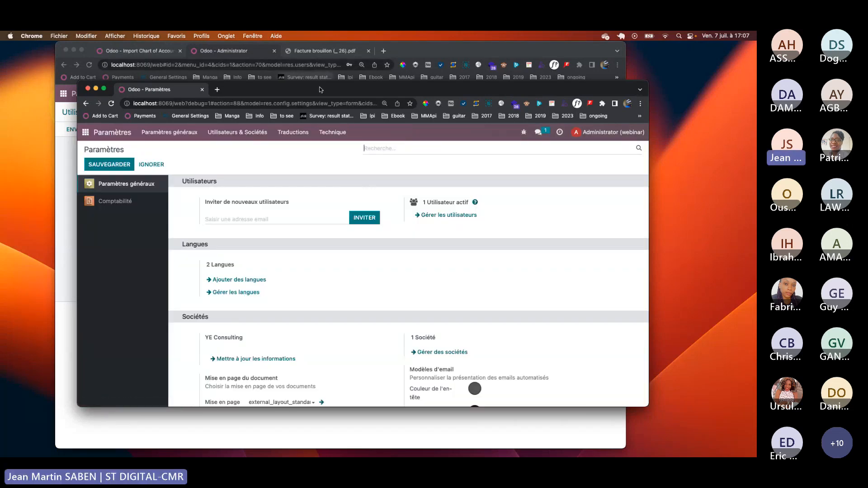
{"action": "left_click_drag", "start_coordinate": [320, 90], "coordinate": [490, 90]}
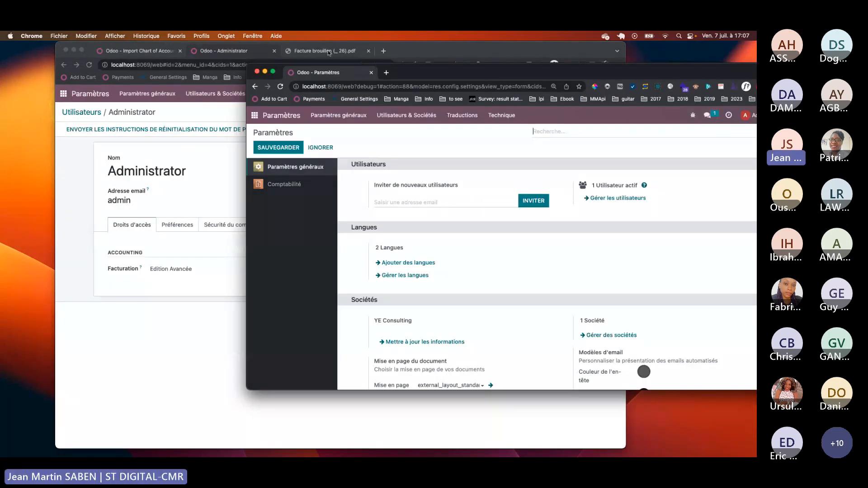
{"action": "left_click", "coordinate": [417, 48]}
{"action": "left_click_drag", "start_coordinate": [417, 47], "coordinate": [397, 142]}
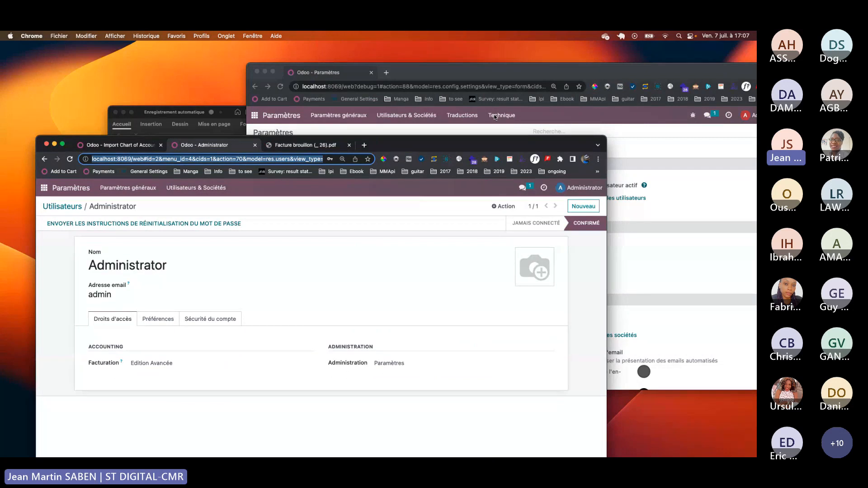
- Open the Administrator user in the debug-mode window and examine its user type, technical and extra access rights
{"action": "left_click", "coordinate": [495, 117]}
{"action": "left_click", "coordinate": [393, 117]}
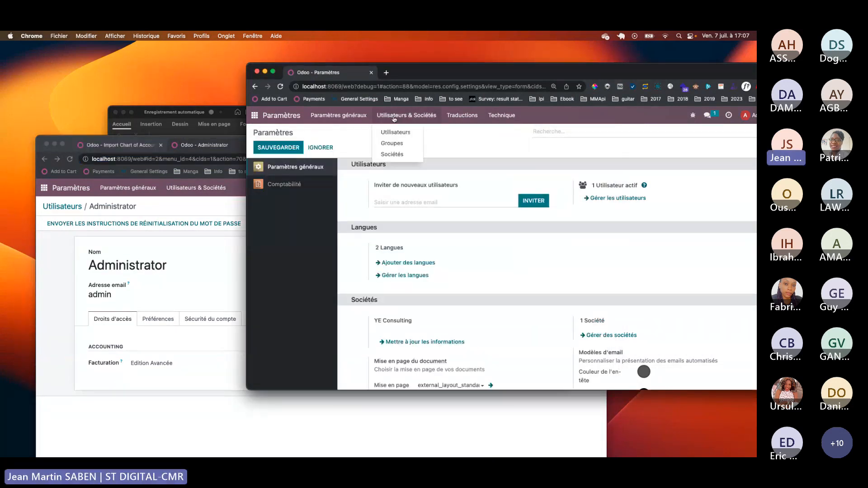
{"action": "left_click", "coordinate": [402, 146]}
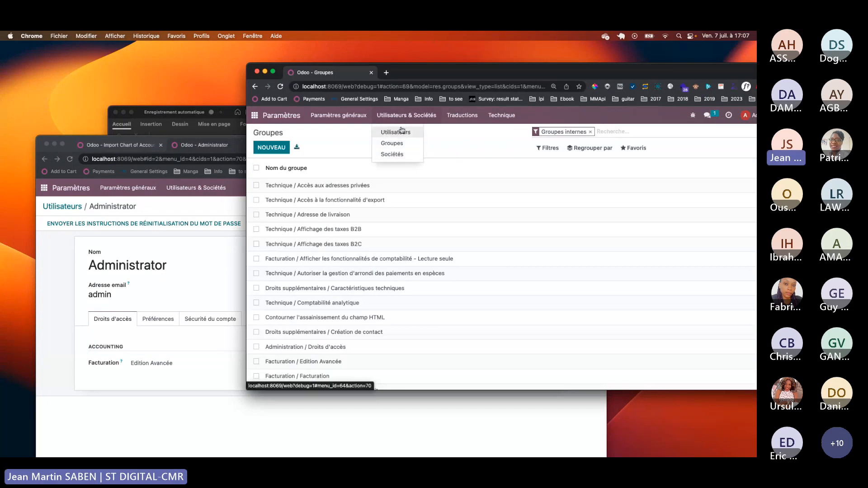
{"action": "left_click", "coordinate": [402, 129]}
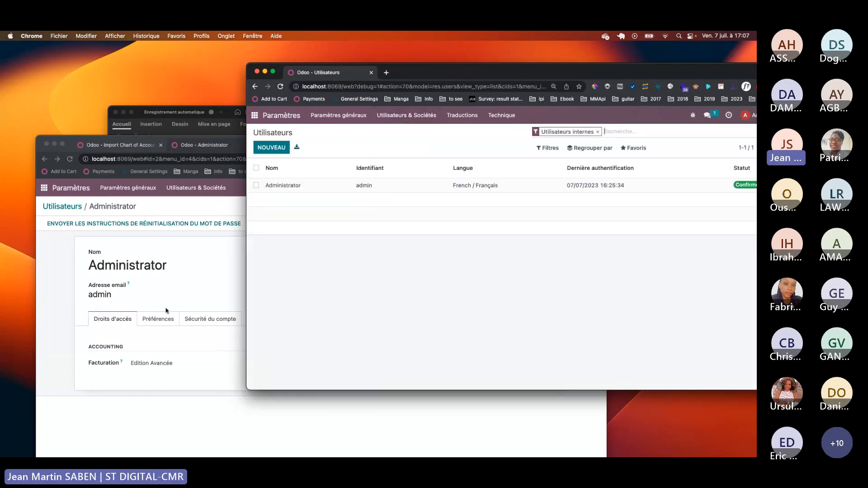
{"action": "left_click", "coordinate": [328, 189]}
{"action": "scroll", "coordinate": [358, 305], "scroll_direction": "down", "scroll_amount": 5}
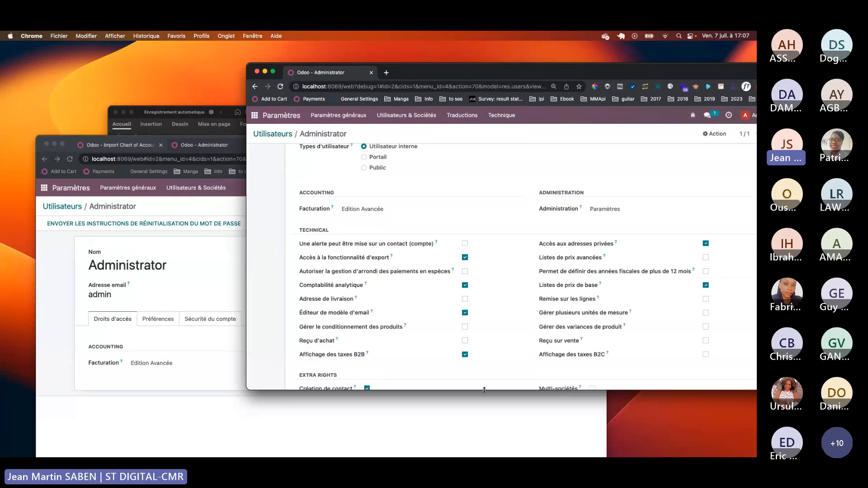
{"action": "scroll", "coordinate": [467, 326], "scroll_direction": "down", "scroll_amount": 1}
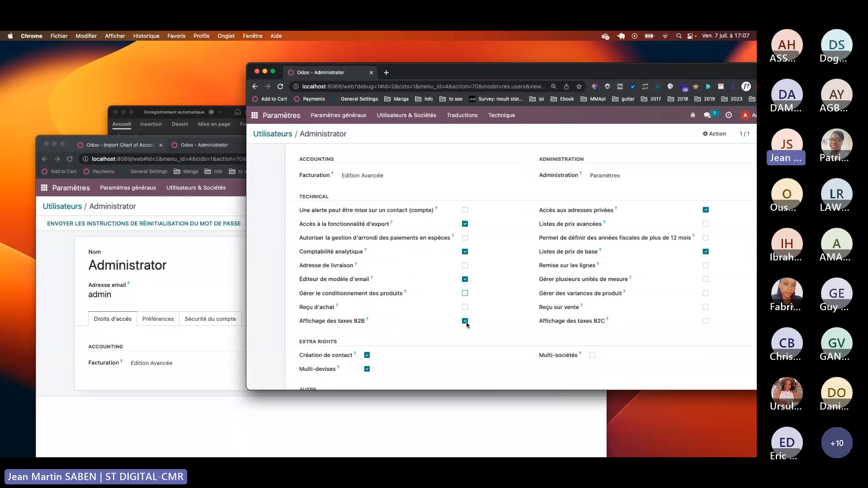
{"action": "scroll", "coordinate": [467, 324], "scroll_direction": "down", "scroll_amount": 2}
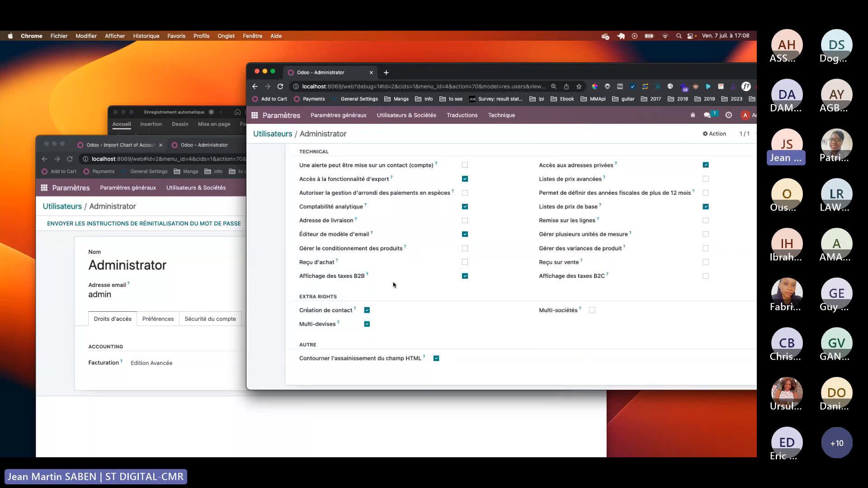
{"action": "scroll", "coordinate": [393, 285], "scroll_direction": "up", "scroll_amount": 3}
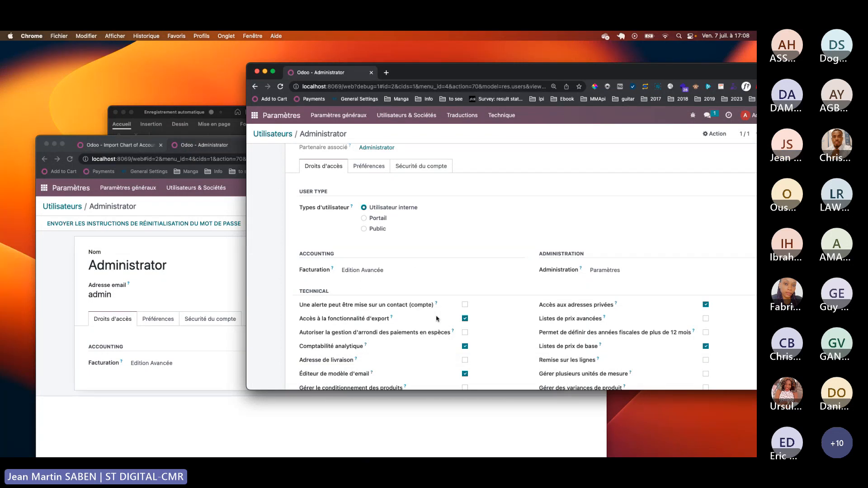
{"action": "scroll", "coordinate": [409, 262], "scroll_direction": "up", "scroll_amount": 1}
{"action": "scroll", "coordinate": [382, 208], "scroll_direction": "up", "scroll_amount": 1}
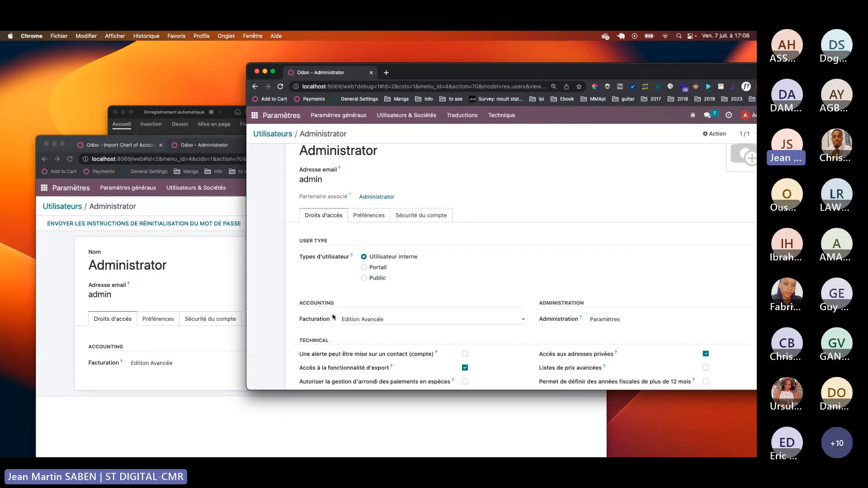
- View the access levels offered for the Administrator's Facturation and Administration rights, then look over the technical rights again
{"action": "left_click", "coordinate": [355, 318]}
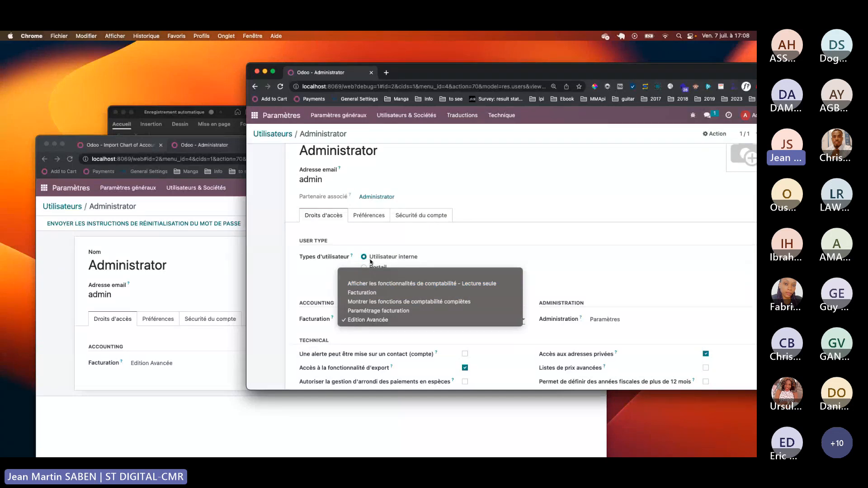
{"action": "left_click", "coordinate": [534, 341]}
{"action": "left_click", "coordinate": [616, 323]}
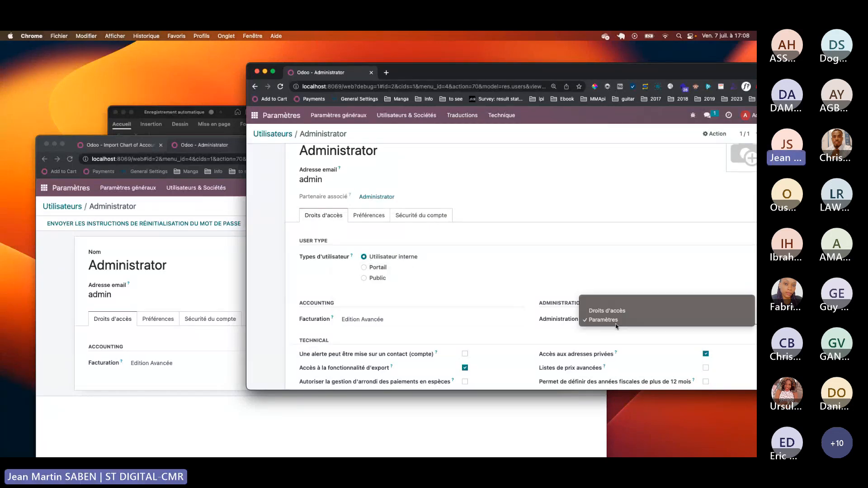
{"action": "left_click", "coordinate": [516, 333]}
{"action": "scroll", "coordinate": [498, 271], "scroll_direction": "down", "scroll_amount": 5}
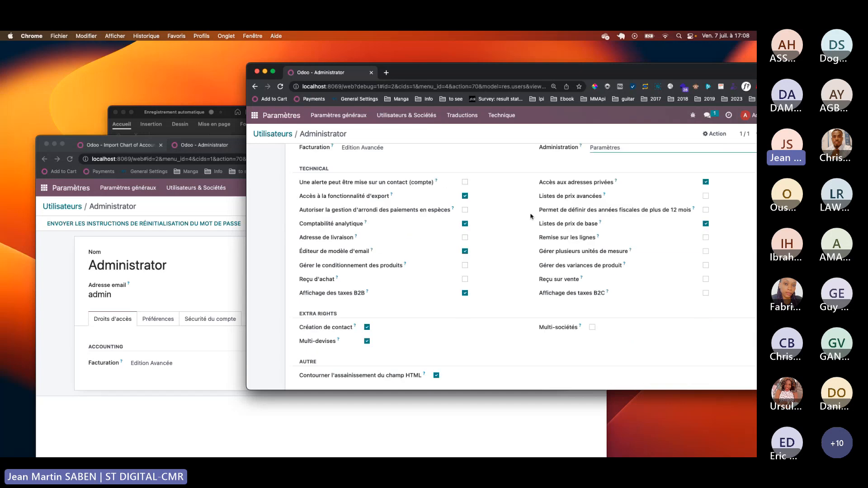
{"action": "scroll", "coordinate": [495, 197], "scroll_direction": "up", "scroll_amount": 1}
- Open the internal user groups in the debug-mode window and search them for "factu"
{"action": "left_click", "coordinate": [339, 115]}
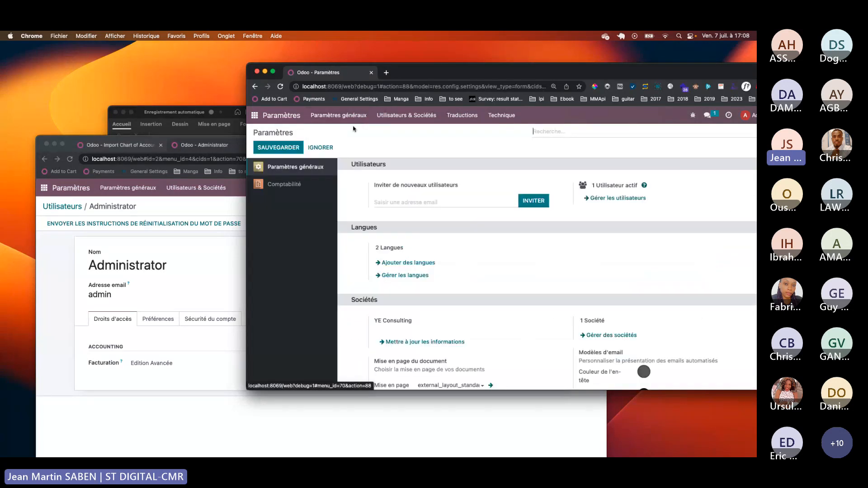
{"action": "left_click", "coordinate": [406, 115]}
{"action": "left_click", "coordinate": [402, 147]}
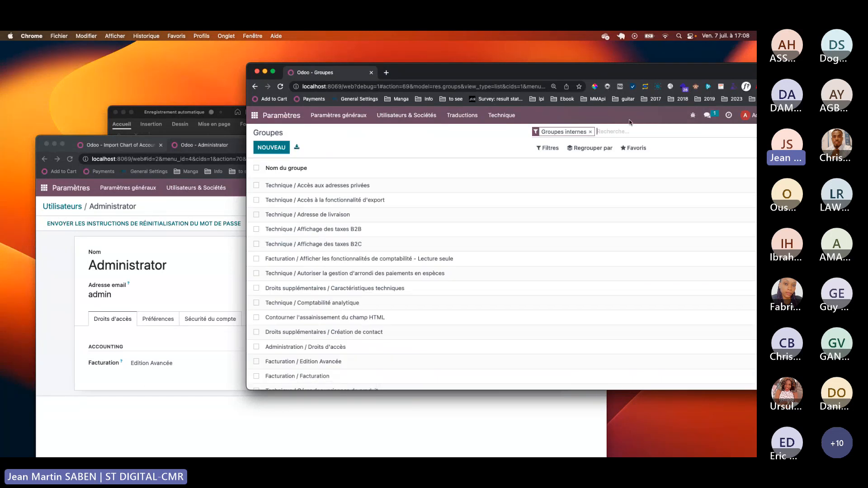
{"action": "type", "text": "factu"}
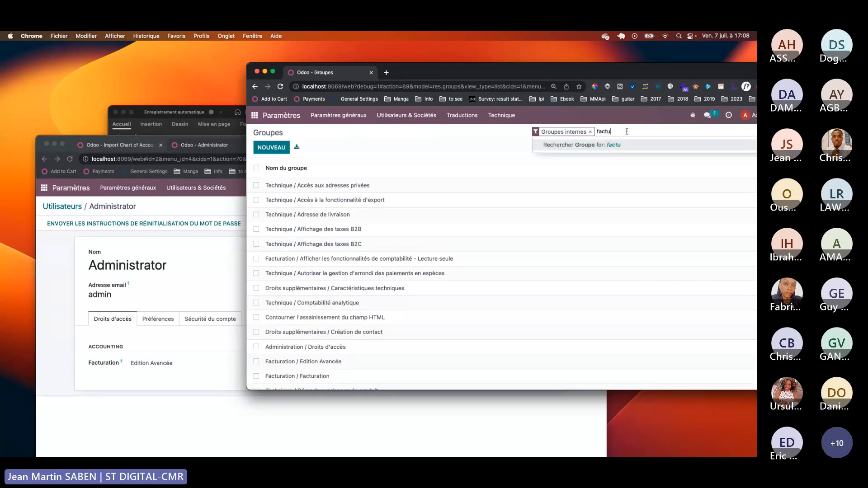
{"action": "key", "text": "Return"}
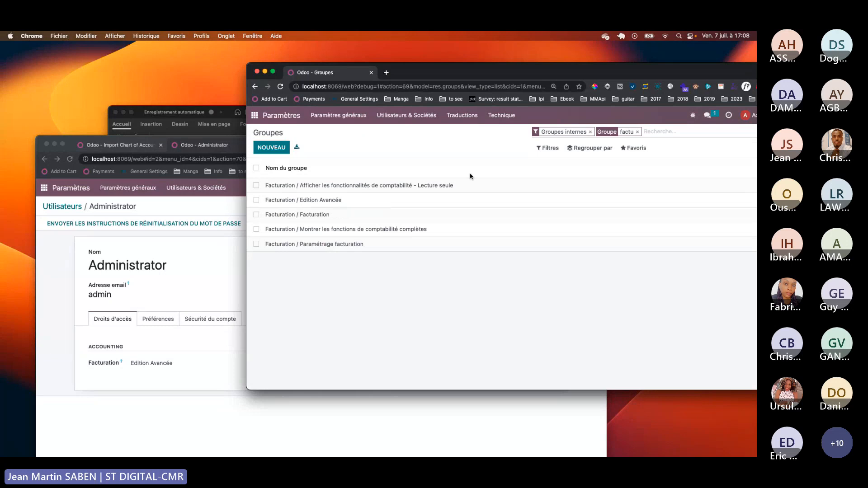
- Open the Facturation / Facturation group and view its inherited groups and accessible menus
{"action": "left_click", "coordinate": [329, 217]}
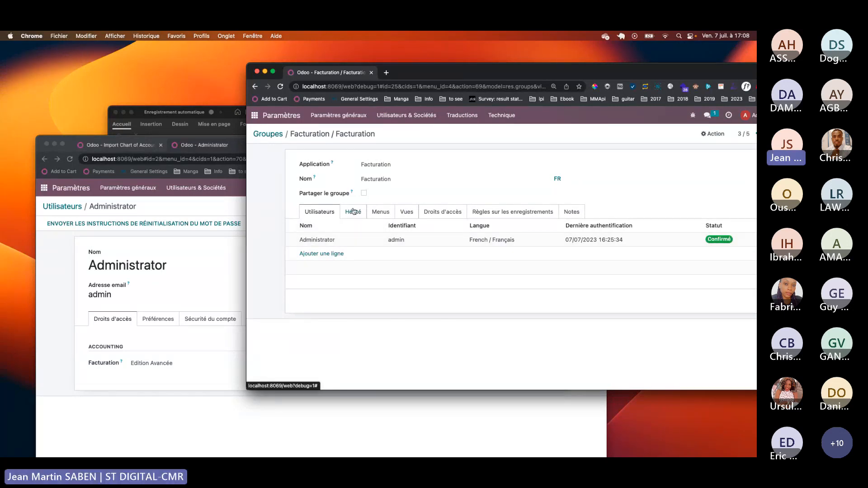
{"action": "left_click", "coordinate": [353, 211]}
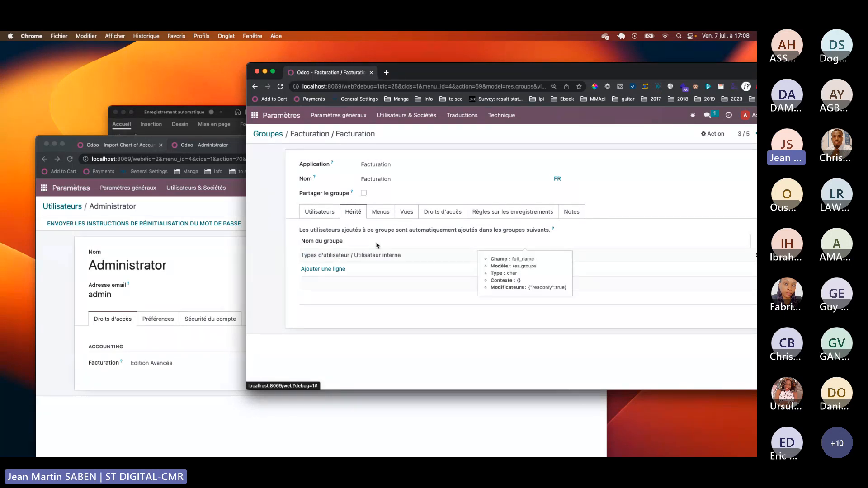
{"action": "left_click", "coordinate": [381, 212]}
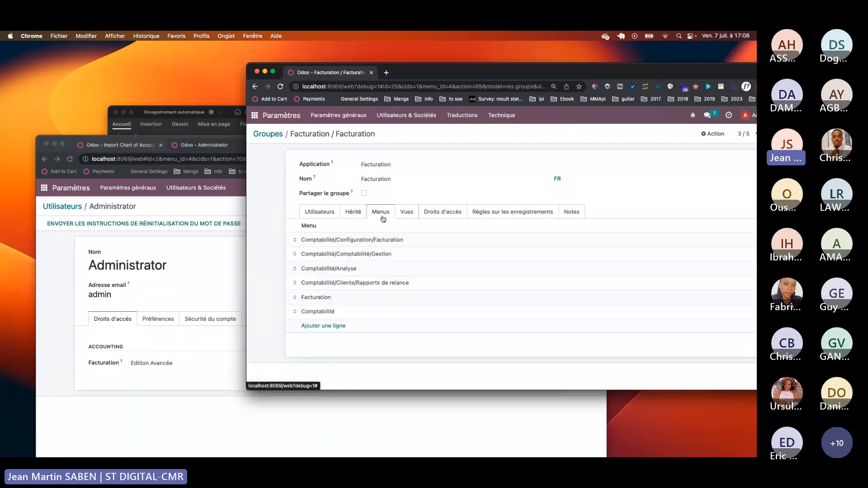
- Return to the window without debug mode, display the general settings and check which user and company options are offered
{"action": "left_click", "coordinate": [203, 257]}
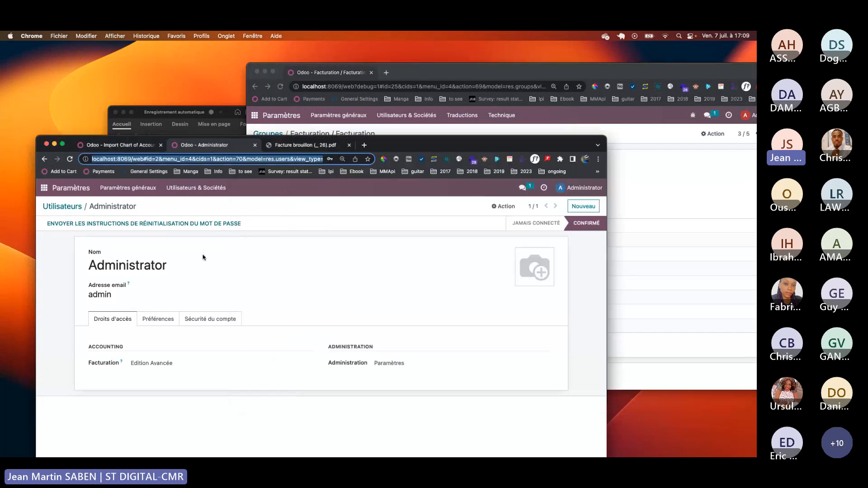
{"action": "left_click", "coordinate": [127, 193]}
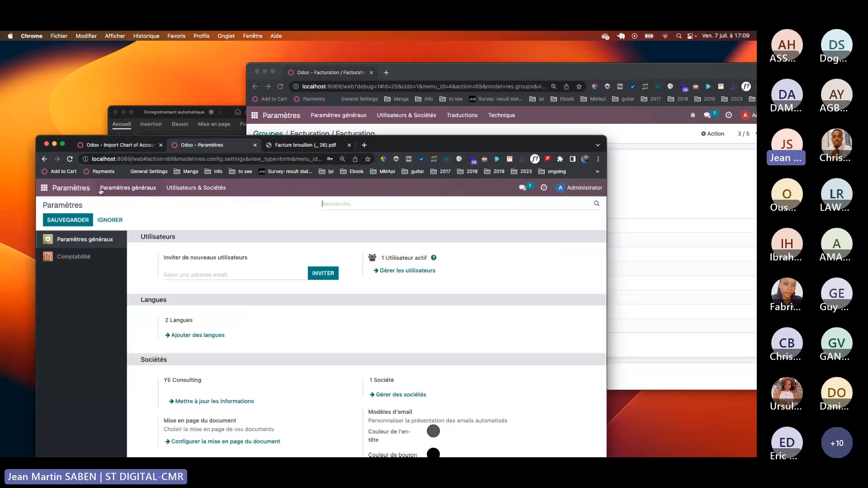
{"action": "left_click", "coordinate": [167, 189]}
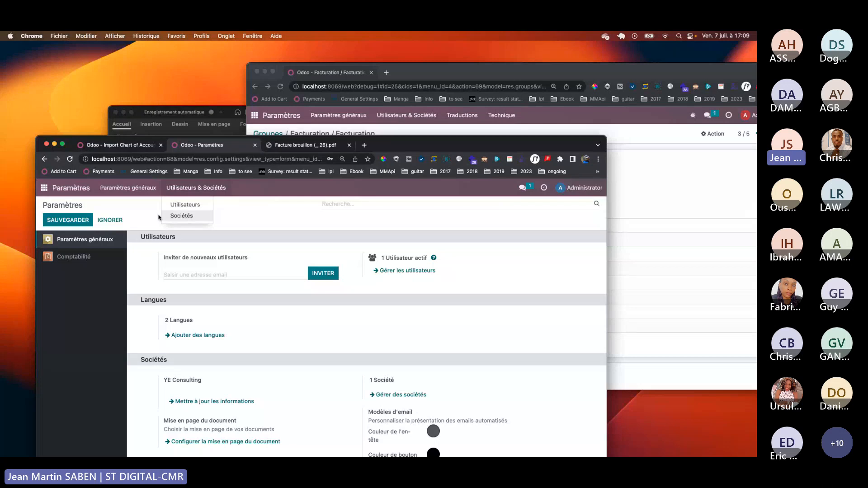
- Leave the general settings and open the Comptabilité app's dashboard
{"action": "left_click", "coordinate": [43, 188]}
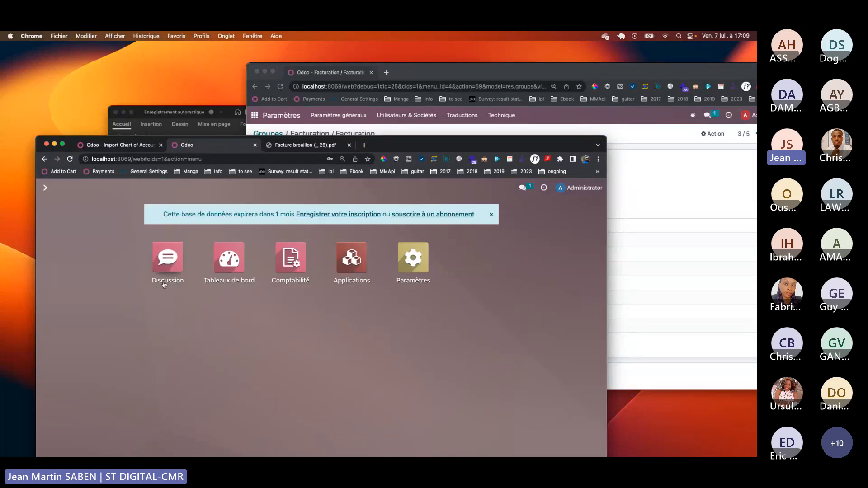
{"action": "left_click", "coordinate": [237, 276]}
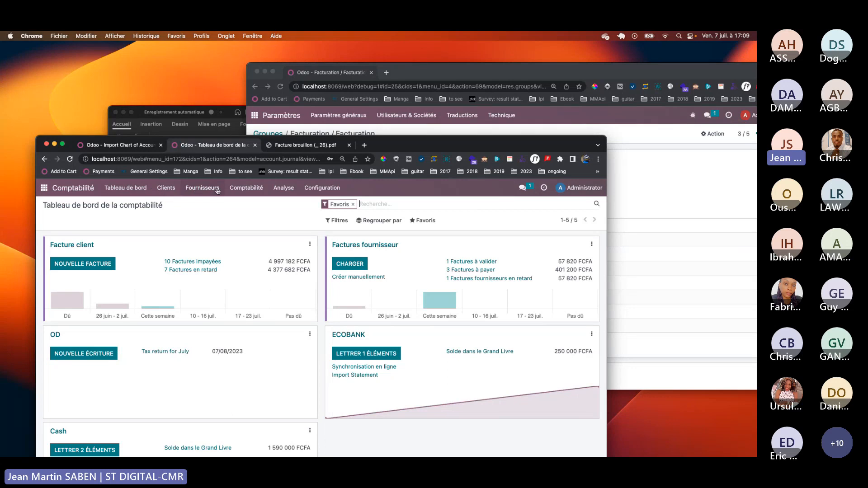
- Review the Facturation group's views, access rights and record rules in the debug-mode window, and return to the accounting dashboard window
{"action": "left_click", "coordinate": [507, 132]}
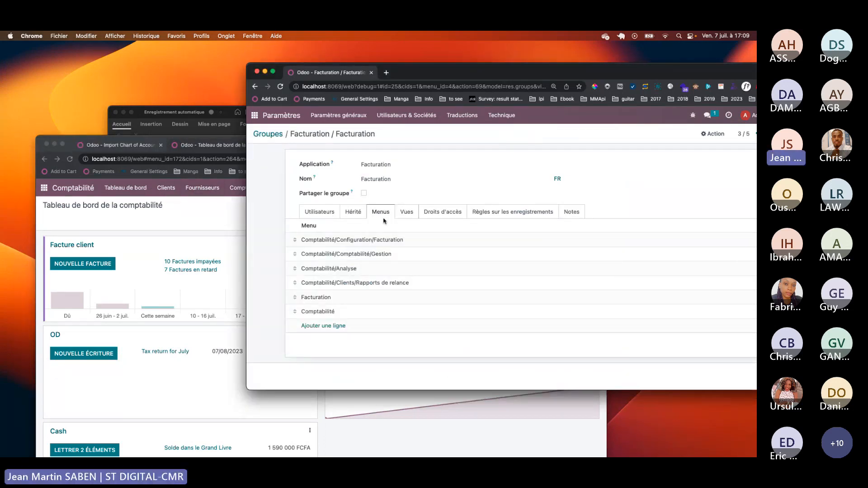
{"action": "left_click", "coordinate": [407, 212]}
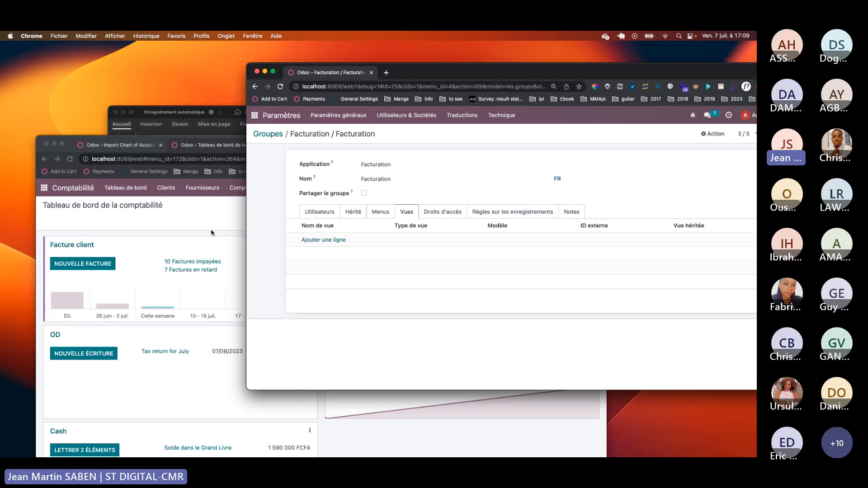
{"action": "left_click", "coordinate": [438, 211]}
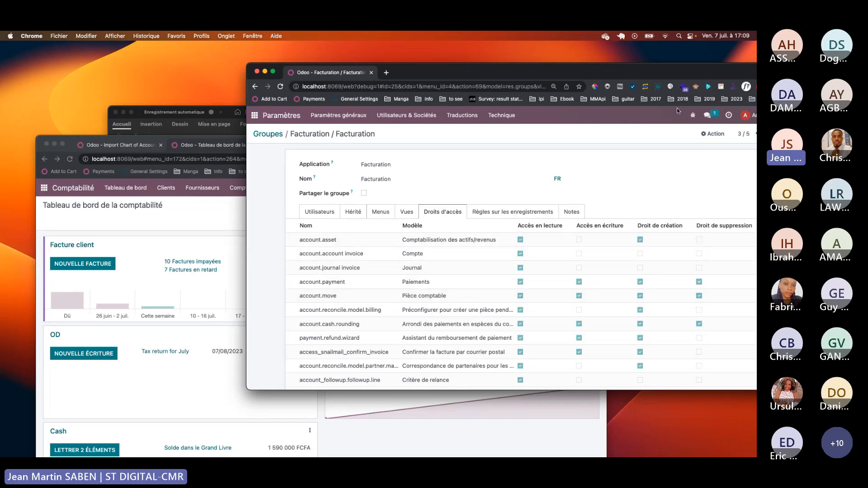
{"action": "left_click_drag", "start_coordinate": [727, 72], "coordinate": [677, 62]}
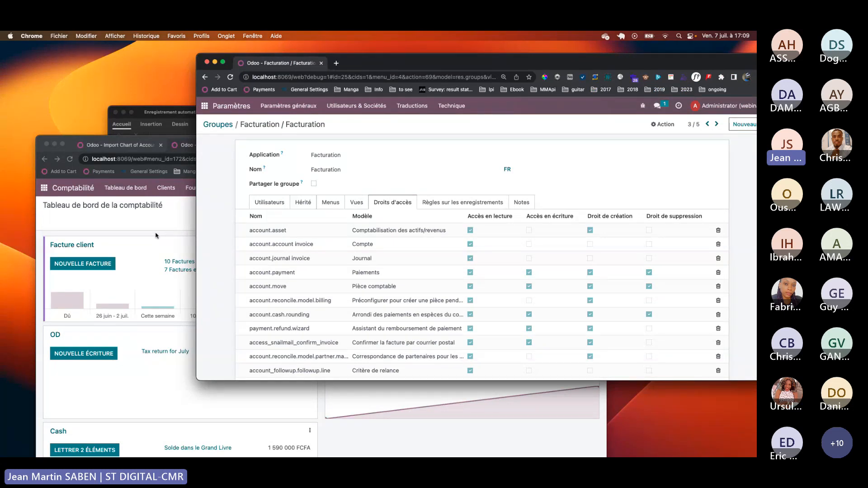
{"action": "left_click", "coordinate": [474, 206]}
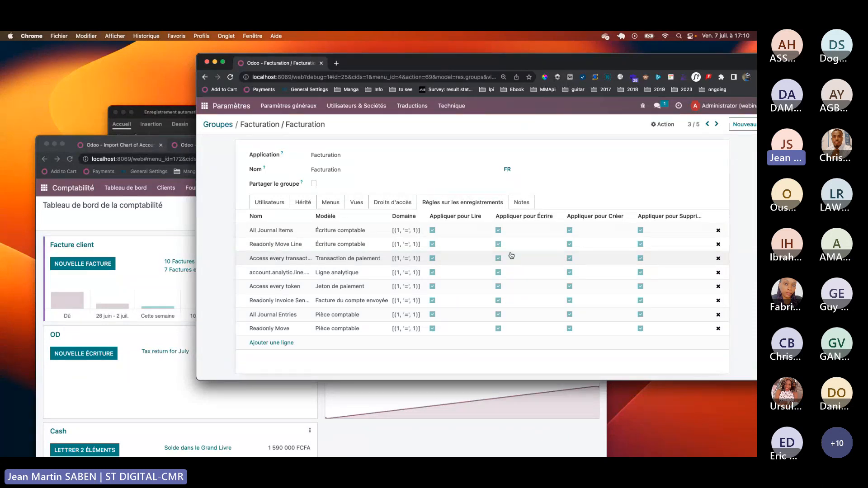
{"action": "left_click", "coordinate": [171, 217]}
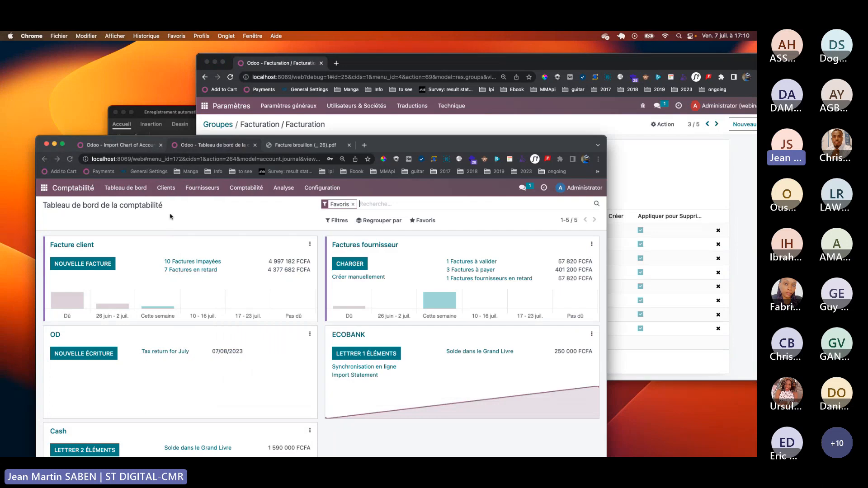